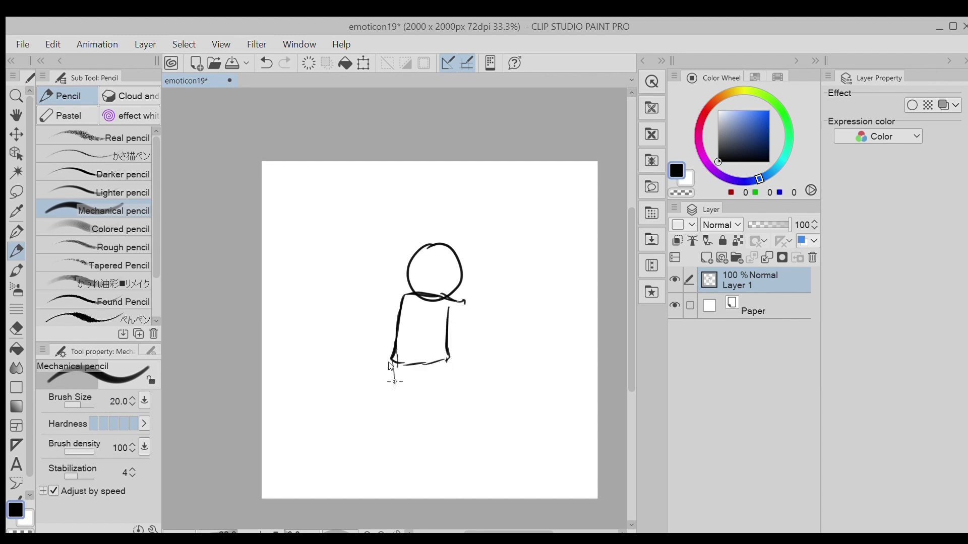
Step: Sketch the short sleeve extending from the figure's right shoulder with the Mechanical pencil
{"action": "left_click_drag", "start_coordinate": [448, 327], "coordinate": [479, 323]}
{"action": "key", "text": "ctrl+z"}
{"action": "left_click_drag", "start_coordinate": [399, 364], "coordinate": [481, 331]}
{"action": "left_click_drag", "start_coordinate": [483, 253], "coordinate": [481, 330]}
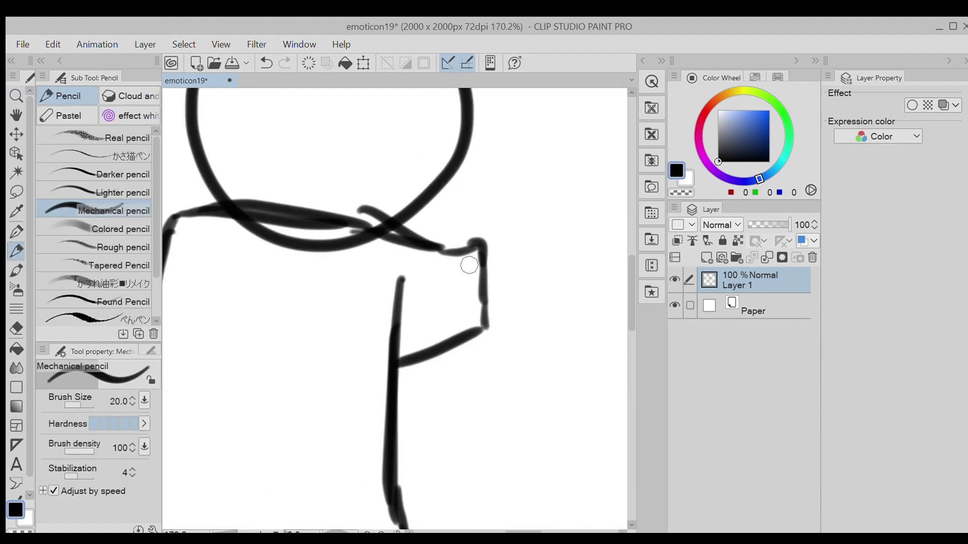
{"action": "mouse_move", "coordinate": [403, 230]}
{"action": "left_mouse_down"}
{"action": "mouse_move", "coordinate": [481, 254]}
{"action": "mouse_move", "coordinate": [388, 371]}
{"action": "left_mouse_up"}
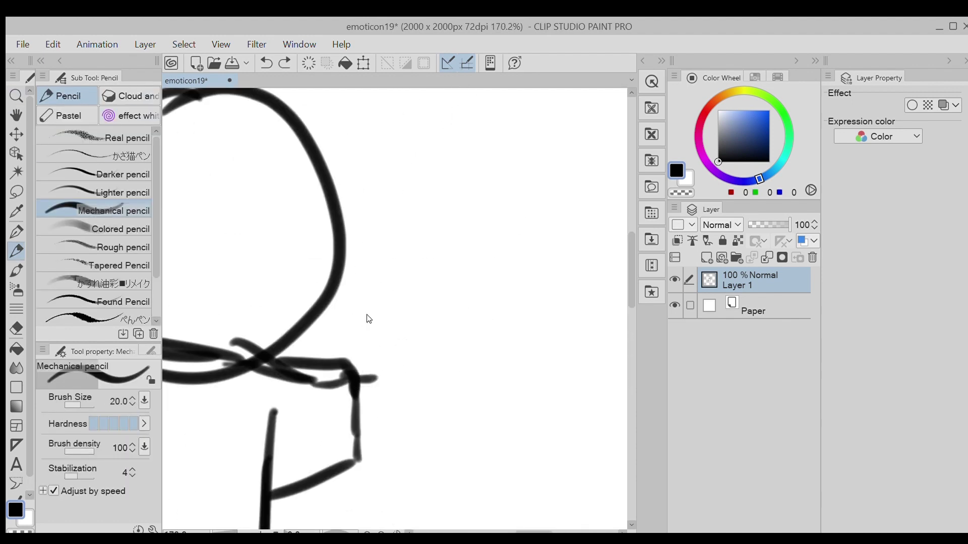
Step: Draw the bent elbow and raised forearm rising from the sleeve beside the head
{"action": "left_click_drag", "start_coordinate": [382, 272], "coordinate": [371, 371]}
{"action": "key", "text": "ctrl+z"}
{"action": "mouse_move", "coordinate": [383, 252]}
{"action": "left_mouse_down"}
{"action": "mouse_move", "coordinate": [365, 388]}
{"action": "mouse_move", "coordinate": [388, 302]}
{"action": "left_mouse_up"}
{"action": "key", "text": "ctrl+z"}
{"action": "left_click_drag", "start_coordinate": [426, 262], "coordinate": [425, 385]}
{"action": "key", "text": "ctrl+z"}
{"action": "mouse_move", "coordinate": [437, 284]}
{"action": "left_mouse_down"}
{"action": "mouse_move", "coordinate": [414, 421]}
{"action": "mouse_move", "coordinate": [354, 446]}
{"action": "left_mouse_up"}
{"action": "key", "text": "alt+space"}
{"action": "mouse_move", "coordinate": [383, 393]}
{"action": "left_mouse_down"}
{"action": "mouse_move", "coordinate": [357, 386]}
{"action": "mouse_move", "coordinate": [398, 386]}
{"action": "mouse_move", "coordinate": [367, 377]}
{"action": "left_mouse_up"}
Step: Erase the angular left shoulder corner and redraw it as a rounded shoulder line joining the torso
{"action": "key", "text": "e"}
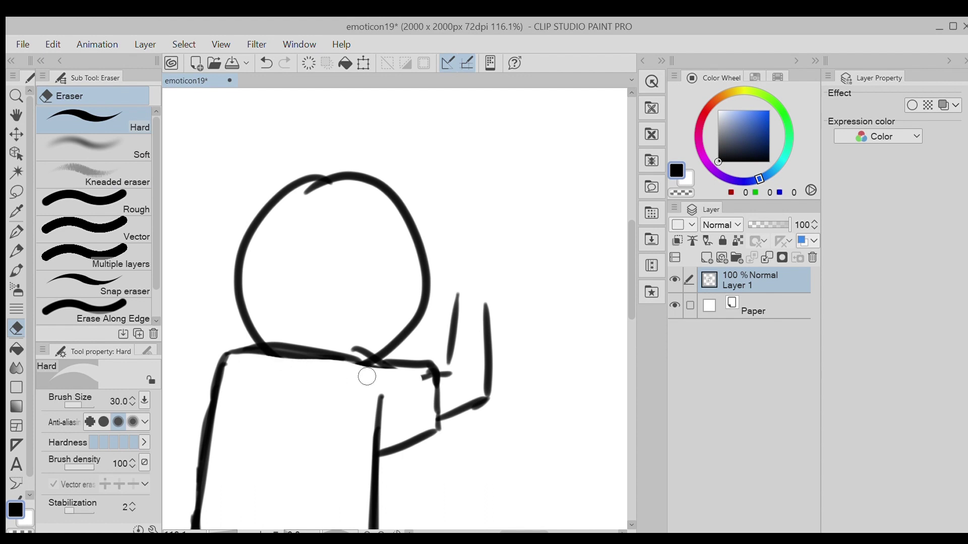
{"action": "mouse_move", "coordinate": [288, 353]}
{"action": "left_mouse_down"}
{"action": "mouse_move", "coordinate": [245, 355]}
{"action": "mouse_move", "coordinate": [224, 396]}
{"action": "left_mouse_up"}
{"action": "key", "text": "p"}
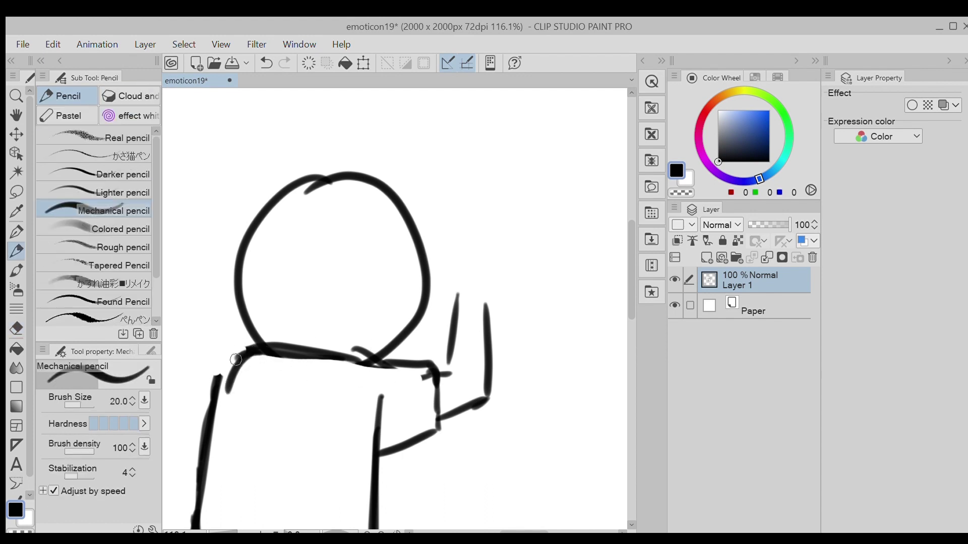
{"action": "mouse_move", "coordinate": [251, 353]}
{"action": "left_mouse_down"}
{"action": "mouse_move", "coordinate": [197, 417]}
{"action": "mouse_move", "coordinate": [201, 434]}
{"action": "left_mouse_up"}
{"action": "key", "text": "ctrl+z"}
Step: Draw the hand holding a short stick at the end of the raised forearm
{"action": "left_click_drag", "start_coordinate": [502, 327], "coordinate": [472, 372]}
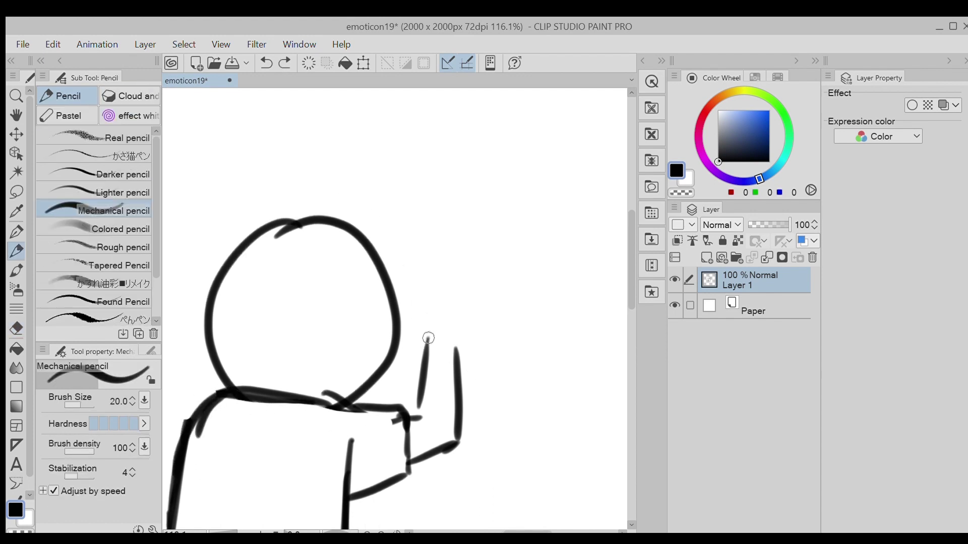
{"action": "mouse_move", "coordinate": [428, 338]}
{"action": "left_mouse_down"}
{"action": "mouse_move", "coordinate": [443, 288]}
{"action": "mouse_move", "coordinate": [476, 299]}
{"action": "mouse_move", "coordinate": [456, 359]}
{"action": "left_mouse_up"}
{"action": "mouse_move", "coordinate": [405, 272]}
{"action": "left_mouse_down"}
{"action": "mouse_move", "coordinate": [435, 304]}
{"action": "mouse_move", "coordinate": [440, 284]}
{"action": "mouse_move", "coordinate": [383, 272]}
{"action": "mouse_move", "coordinate": [449, 263]}
{"action": "mouse_move", "coordinate": [471, 272]}
{"action": "mouse_move", "coordinate": [451, 320]}
{"action": "mouse_move", "coordinate": [424, 311]}
{"action": "mouse_move", "coordinate": [496, 195]}
{"action": "mouse_move", "coordinate": [497, 289]}
{"action": "mouse_move", "coordinate": [483, 282]}
{"action": "left_mouse_up"}
{"action": "key", "text": "e"}
{"action": "key", "text": "p"}
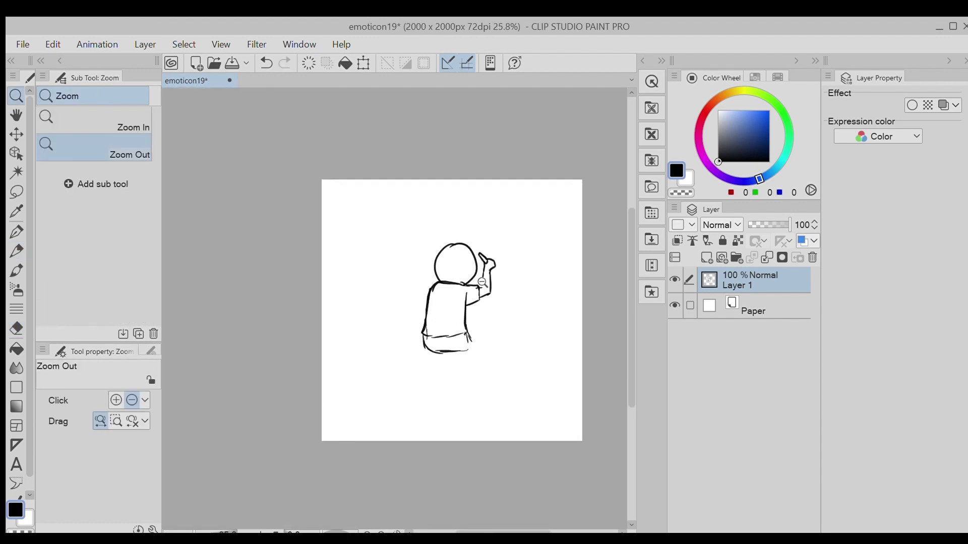
Step: Complete the seated hips and thigh and draw a flat stool seat beneath them
{"action": "left_click", "coordinate": [446, 352]}
{"action": "key", "text": "p"}
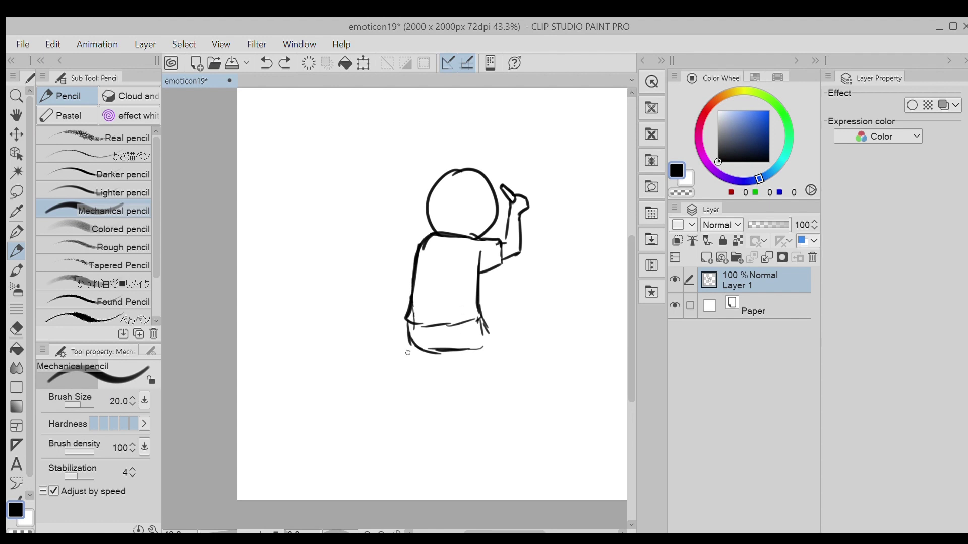
{"action": "key", "text": "ctrl+z"}
{"action": "left_click_drag", "start_coordinate": [408, 352], "coordinate": [484, 349]}
{"action": "left_click_drag", "start_coordinate": [399, 355], "coordinate": [474, 361]}
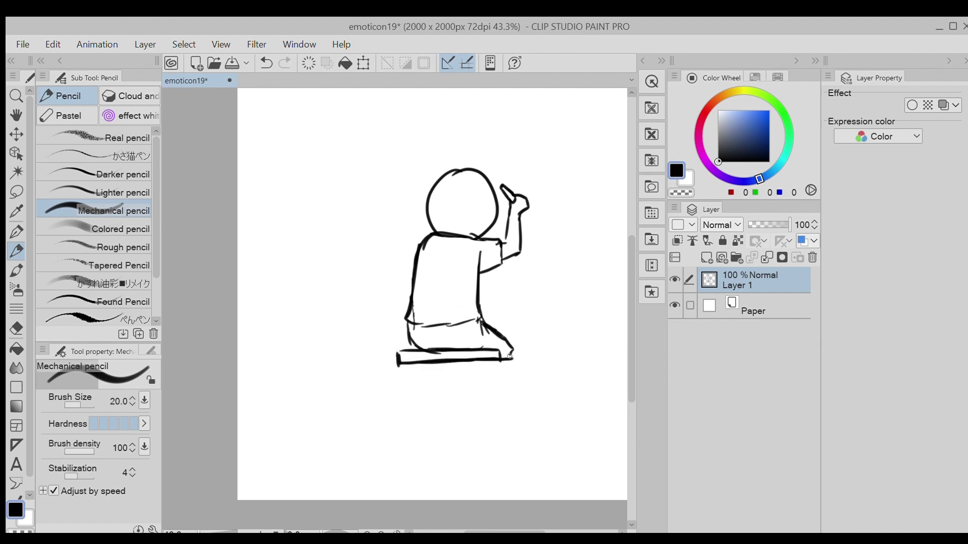
Step: Draw the stool's two left legs and a slanted right leg down from the seat
{"action": "scroll", "coordinate": [435, 282], "scroll_direction": "down", "scroll_amount": 2}
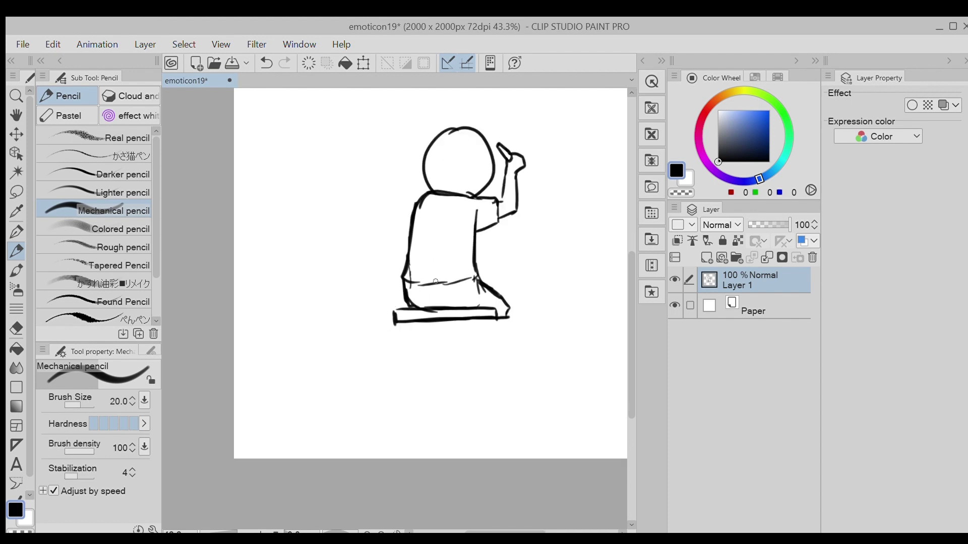
{"action": "left_click_drag", "start_coordinate": [394, 324], "coordinate": [391, 404]}
{"action": "left_click_drag", "start_coordinate": [397, 323], "coordinate": [399, 402]}
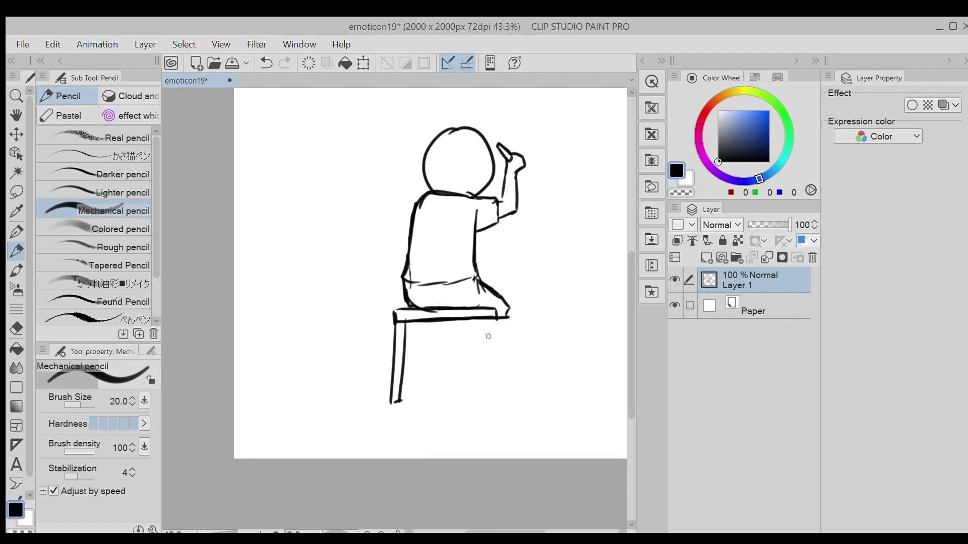
{"action": "left_click_drag", "start_coordinate": [486, 322], "coordinate": [501, 391]}
{"action": "left_click_drag", "start_coordinate": [414, 320], "coordinate": [432, 401]}
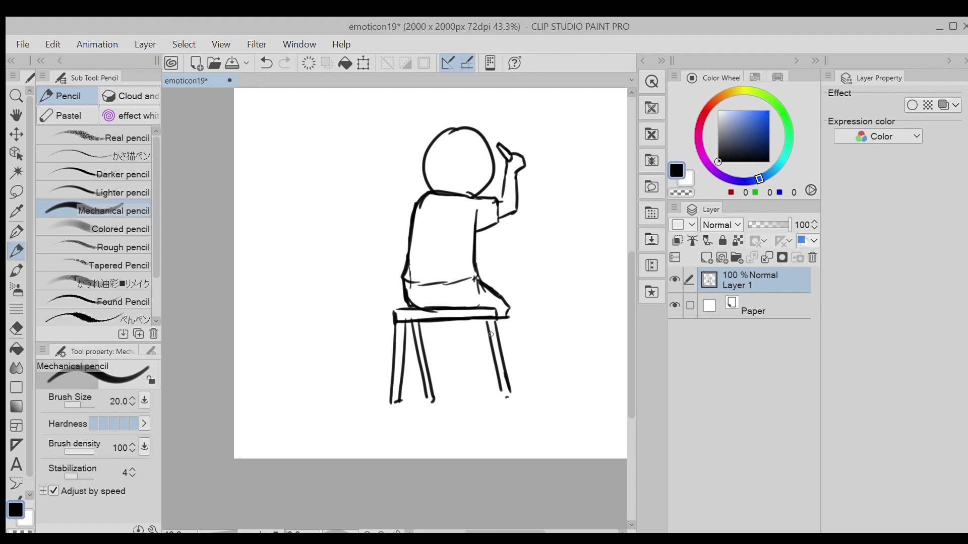
{"action": "mouse_move", "coordinate": [482, 319]}
{"action": "left_mouse_down"}
{"action": "mouse_move", "coordinate": [474, 393]}
{"action": "mouse_move", "coordinate": [456, 363]}
{"action": "mouse_move", "coordinate": [493, 311]}
{"action": "left_mouse_up"}
{"action": "key", "text": "ctrl+z"}
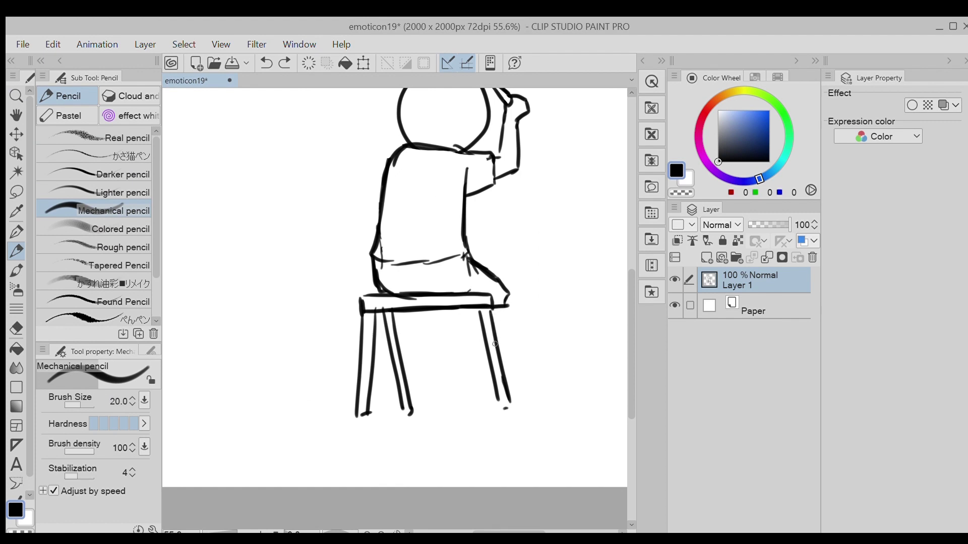
Step: Erase the slanted right stool leg and redraw that side with one upright leg and one slanted leg
{"action": "key", "text": "e"}
{"action": "mouse_move", "coordinate": [506, 403]}
{"action": "left_mouse_down"}
{"action": "mouse_move", "coordinate": [479, 315]}
{"action": "mouse_move", "coordinate": [476, 410]}
{"action": "left_mouse_up"}
{"action": "key", "text": "p"}
{"action": "mouse_move", "coordinate": [485, 309]}
{"action": "left_mouse_down"}
{"action": "mouse_move", "coordinate": [478, 408]}
{"action": "mouse_move", "coordinate": [493, 349]}
{"action": "mouse_move", "coordinate": [506, 405]}
{"action": "left_mouse_up"}
{"action": "key", "text": "ctrl+z"}
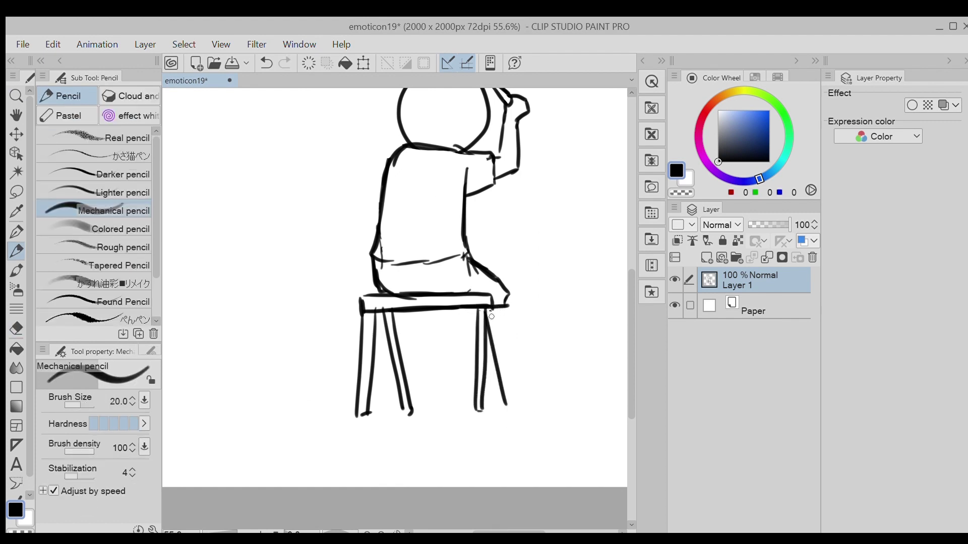
{"action": "mouse_move", "coordinate": [492, 316]}
{"action": "left_mouse_down"}
{"action": "mouse_move", "coordinate": [467, 359]}
{"action": "mouse_move", "coordinate": [518, 304]}
{"action": "mouse_move", "coordinate": [468, 290]}
{"action": "mouse_move", "coordinate": [478, 331]}
{"action": "mouse_move", "coordinate": [579, 292]}
{"action": "left_mouse_up"}
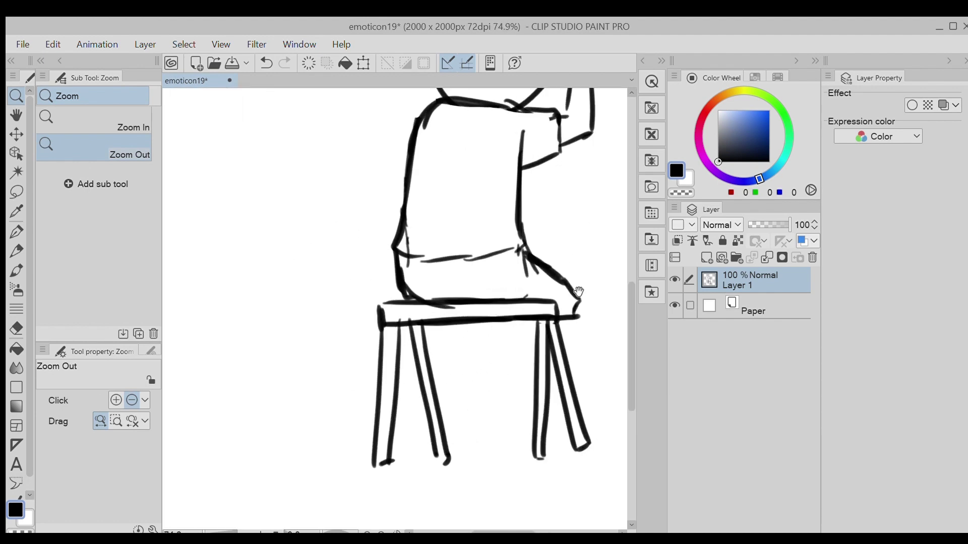
Step: Draw the figure's right lower leg and foot running down beside the slanted stool leg
{"action": "key", "text": "p"}
{"action": "key", "text": "ctrl+z"}
{"action": "mouse_move", "coordinate": [456, 326]}
{"action": "left_mouse_down"}
{"action": "mouse_move", "coordinate": [466, 392]}
{"action": "mouse_move", "coordinate": [458, 325]}
{"action": "left_mouse_up"}
{"action": "left_click_drag", "start_coordinate": [457, 310], "coordinate": [485, 422]}
{"action": "key", "text": "ctrl+z"}
{"action": "key", "text": "ctrl+z"}
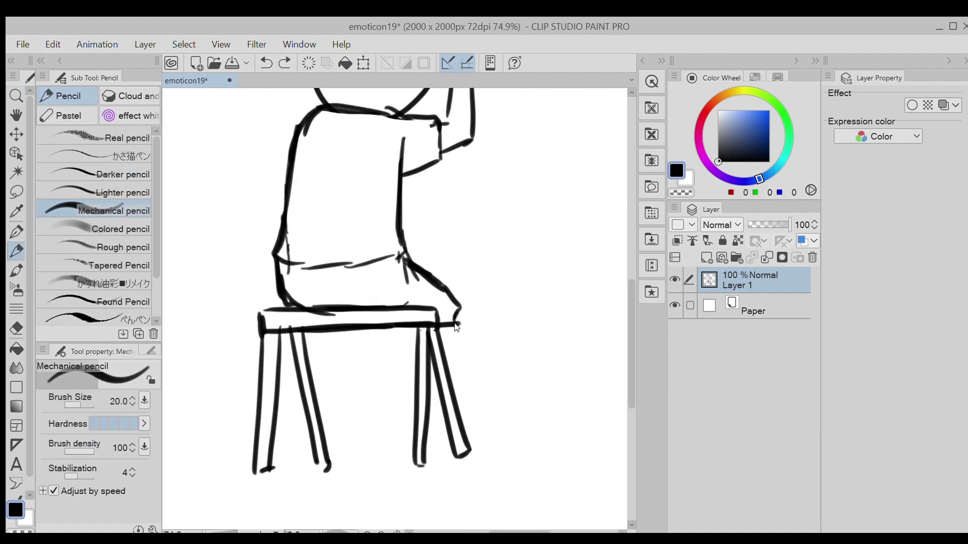
{"action": "key", "text": "ctrl+z"}
{"action": "left_click_drag", "start_coordinate": [456, 310], "coordinate": [494, 438]}
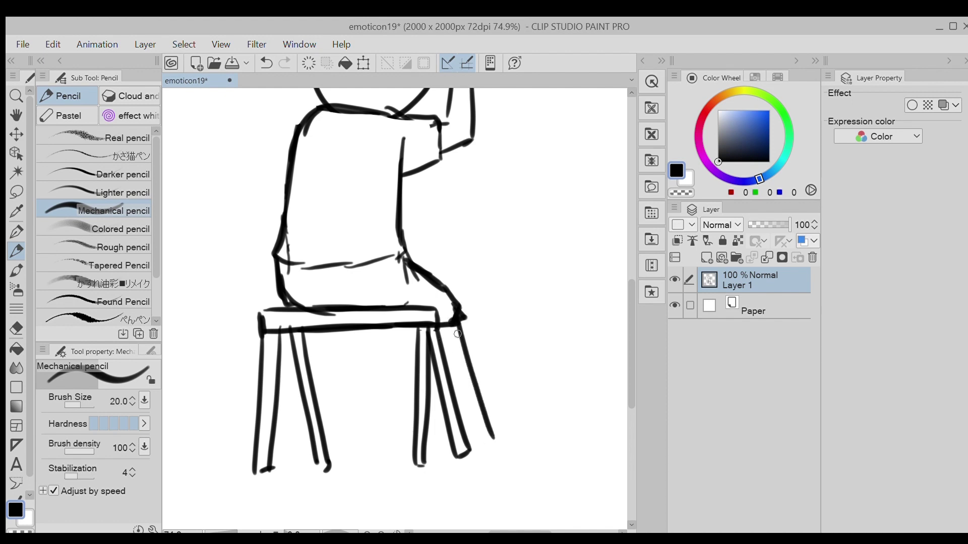
{"action": "key", "text": "ctrl+z"}
{"action": "mouse_move", "coordinate": [457, 326]}
{"action": "left_mouse_down"}
{"action": "mouse_move", "coordinate": [494, 433]}
{"action": "mouse_move", "coordinate": [469, 447]}
{"action": "left_mouse_up"}
{"action": "key", "text": "ctrl+z"}
{"action": "key", "text": "ctrl+z"}
{"action": "key", "text": "ctrl+z"}
{"action": "key", "text": "ctrl+z"}
Step: Reduce the hard eraser's brush size to 30
{"action": "key", "text": "e"}
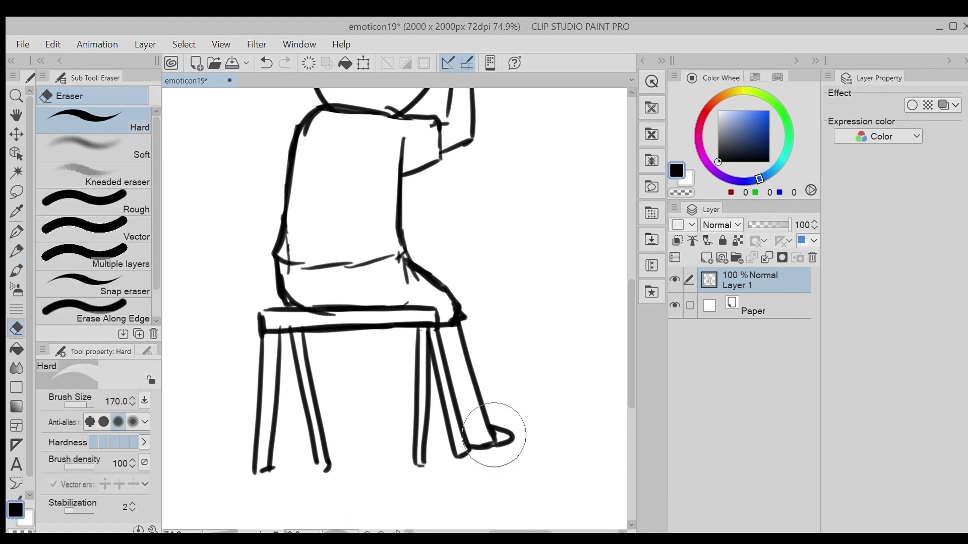
{"action": "key", "text": "bracketleft"}
{"action": "key", "text": "bracketleft"}
{"action": "key", "text": "bracketleft"}
{"action": "key", "text": "bracketleft"}
{"action": "left_click", "coordinate": [452, 389], "text": "ctrl+alt"}
{"action": "scroll", "coordinate": [452, 389], "scroll_direction": "up", "scroll_amount": 5}
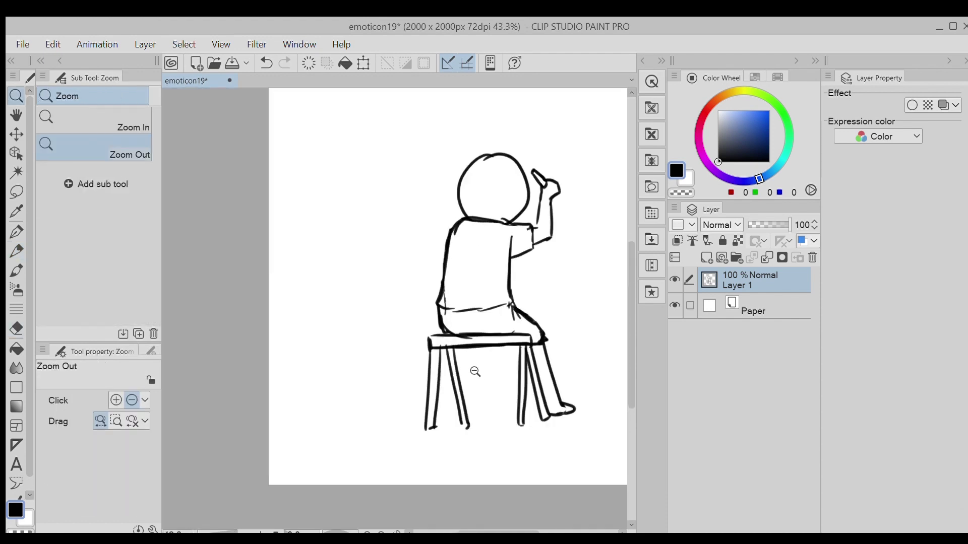
Step: Draw the underside of the left thigh below the seat and the two shin lines of the left leg
{"action": "key", "text": "p"}
{"action": "key", "text": "ctrl+z"}
{"action": "left_click_drag", "start_coordinate": [456, 334], "coordinate": [504, 342]}
{"action": "left_click_drag", "start_coordinate": [534, 333], "coordinate": [505, 417]}
{"action": "key", "text": "ctrl+z"}
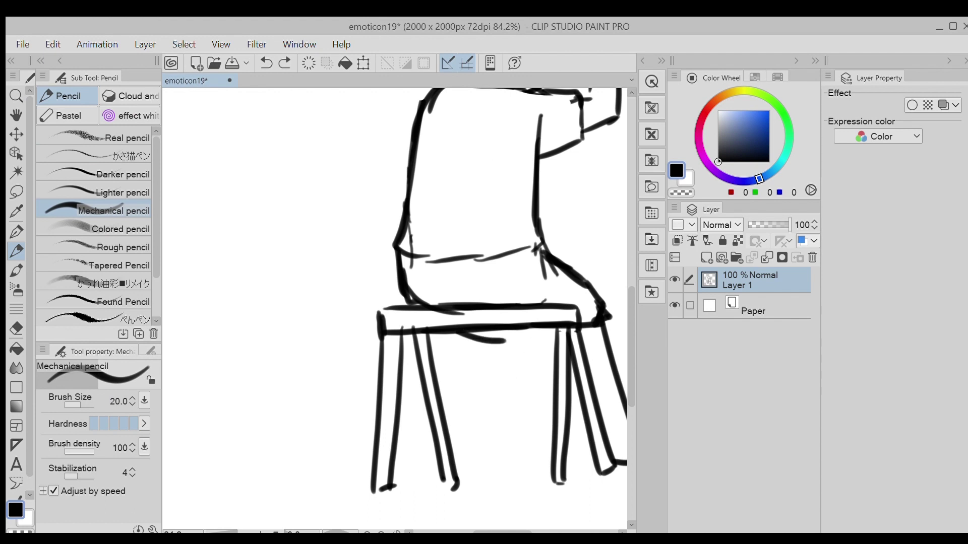
{"action": "left_click_drag", "start_coordinate": [534, 352], "coordinate": [488, 468]}
{"action": "left_click_drag", "start_coordinate": [503, 343], "coordinate": [462, 451]}
{"action": "key", "text": "ctrl+z"}
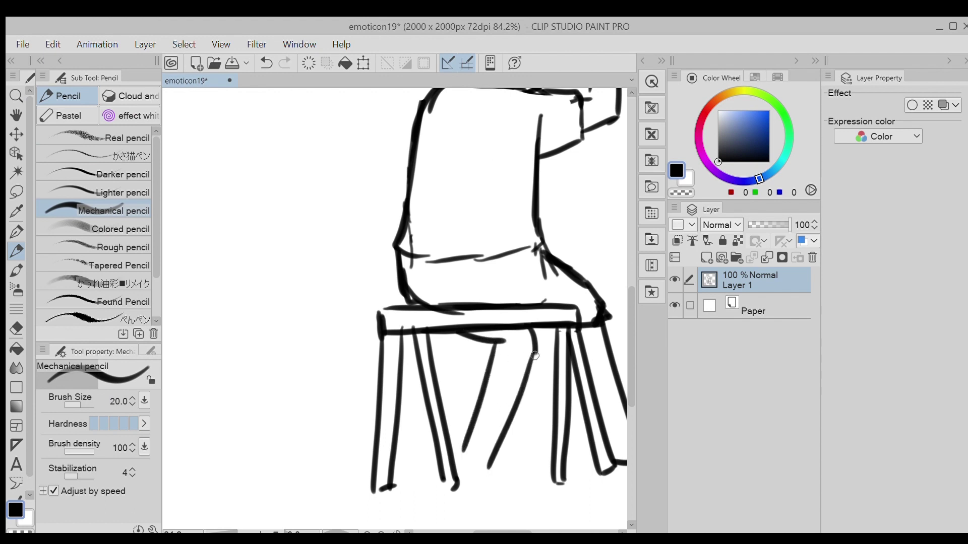
{"action": "key", "text": "ctrl+z"}
{"action": "mouse_move", "coordinate": [535, 349]}
{"action": "left_mouse_down"}
{"action": "mouse_move", "coordinate": [527, 333]}
{"action": "mouse_move", "coordinate": [483, 330]}
{"action": "left_mouse_up"}
{"action": "key", "text": "/"}
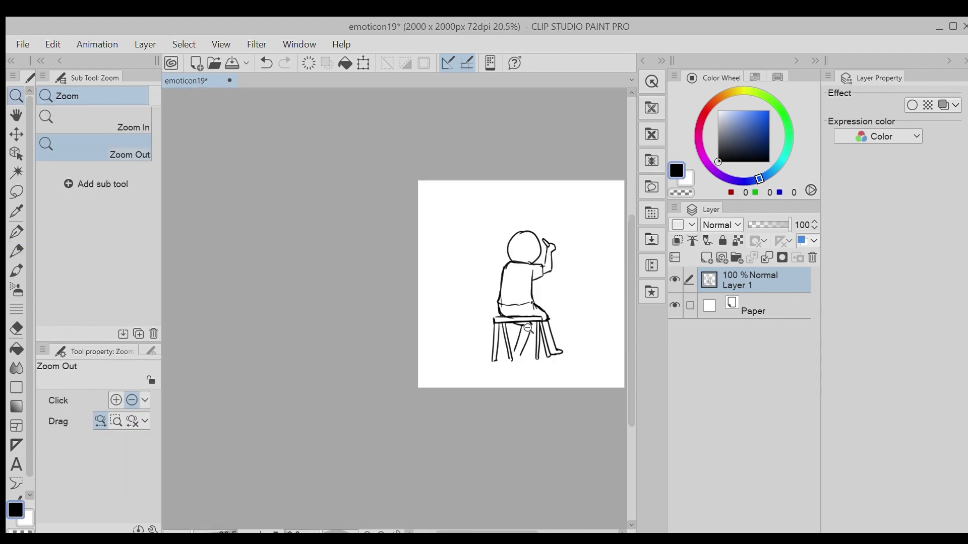
{"action": "scroll", "coordinate": [527, 328], "scroll_direction": "up", "scroll_amount": 5}
{"action": "key", "text": "p"}
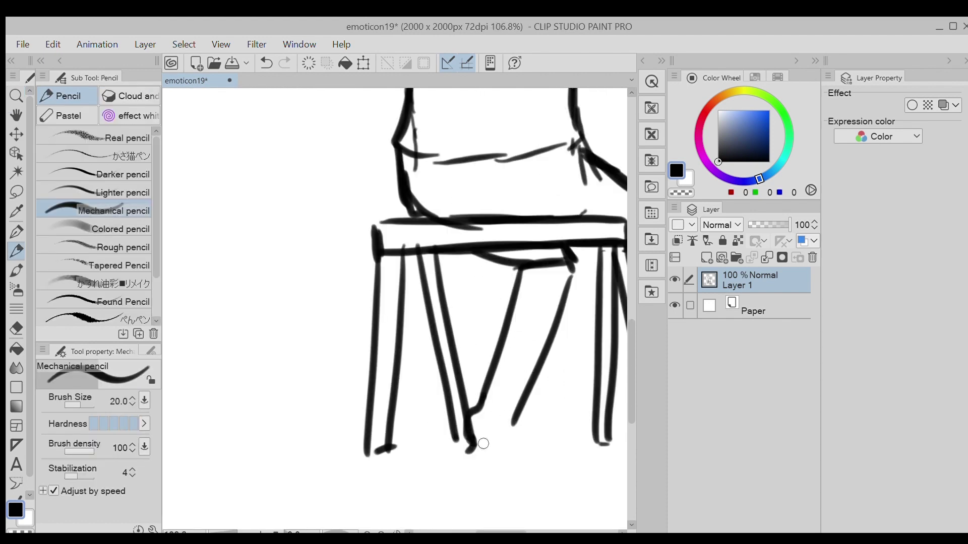
Step: Draw the heel, sole and toes of the left foot at the end of the shin under the stool
{"action": "key", "text": "ctrl+z"}
{"action": "mouse_move", "coordinate": [510, 423]}
{"action": "left_mouse_down"}
{"action": "mouse_move", "coordinate": [537, 440]}
{"action": "mouse_move", "coordinate": [538, 456]}
{"action": "left_mouse_up"}
{"action": "mouse_move", "coordinate": [468, 424]}
{"action": "left_mouse_down"}
{"action": "mouse_move", "coordinate": [479, 456]}
{"action": "mouse_move", "coordinate": [557, 431]}
{"action": "left_mouse_up"}
{"action": "key", "text": "/"}
{"action": "left_click_drag", "start_coordinate": [526, 391], "coordinate": [482, 404]}
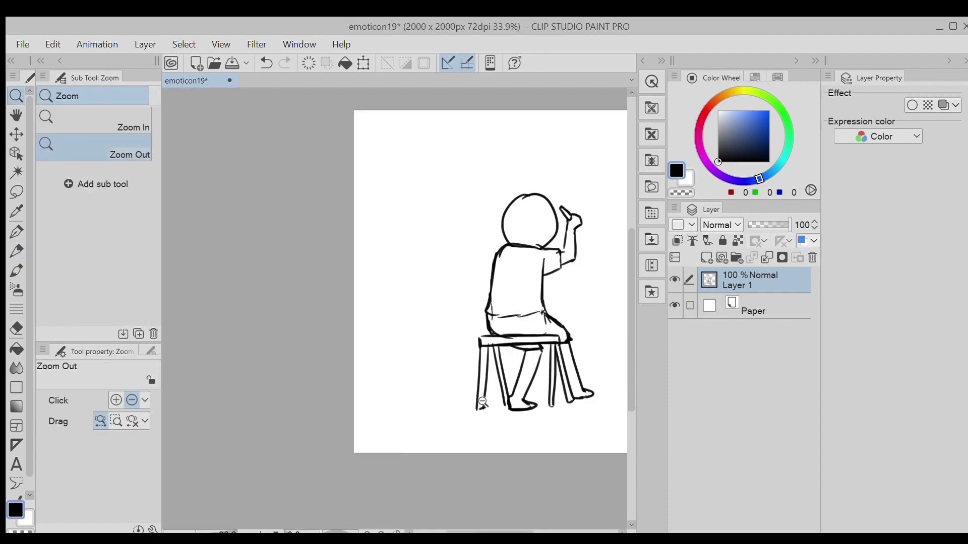
{"action": "left_click", "coordinate": [482, 402]}
{"action": "scroll", "coordinate": [552, 356], "scroll_direction": "up", "scroll_amount": 3}
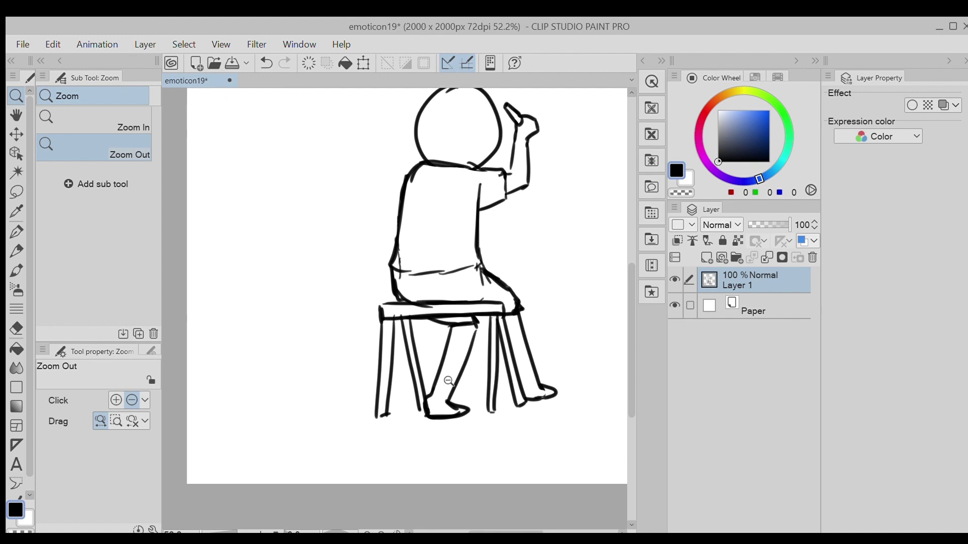
{"action": "scroll", "coordinate": [448, 382], "scroll_direction": "up", "scroll_amount": 3}
{"action": "key", "text": "m"}
{"action": "left_click_drag", "start_coordinate": [400, 445], "coordinate": [401, 444]}
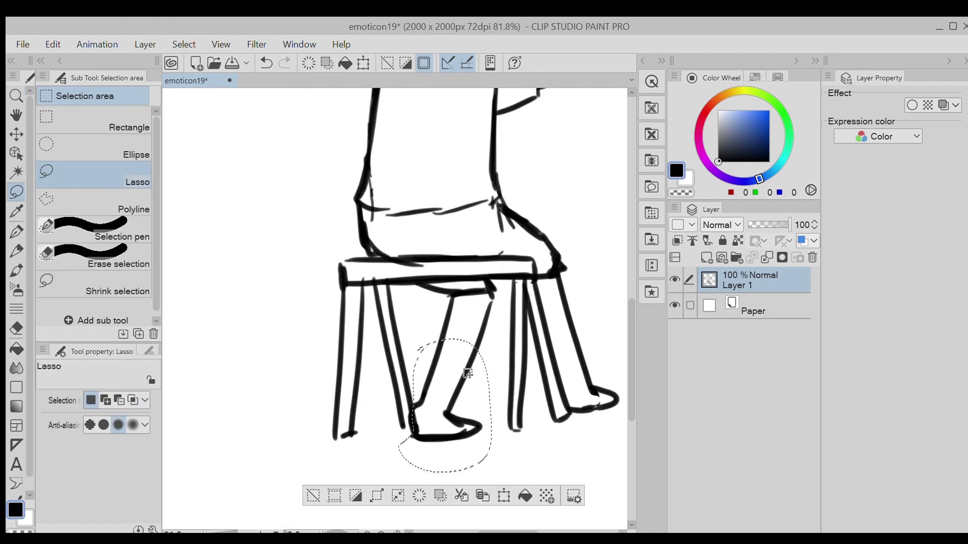
{"action": "key", "text": "j"}
{"action": "left_click_drag", "start_coordinate": [465, 382], "coordinate": [439, 389]}
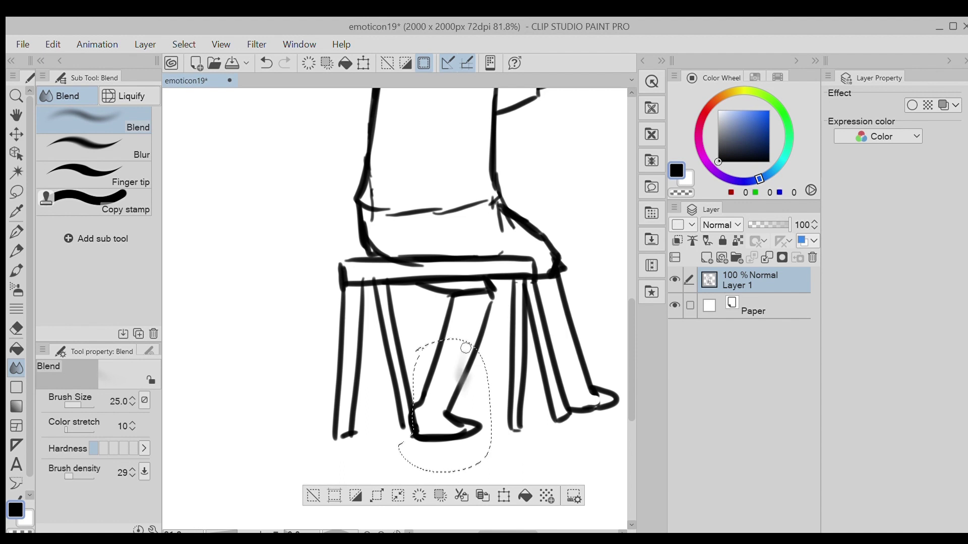
{"action": "key", "text": "ctrl+z"}
{"action": "key", "text": "e"}
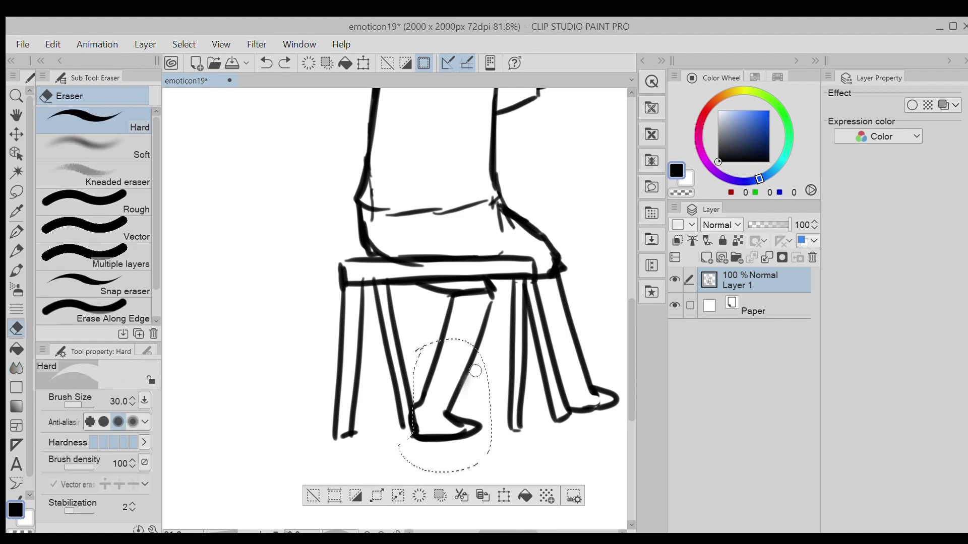
{"action": "left_click", "coordinate": [311, 495]}
Step: Lasso the left foot with the lower shin, move it up to shorten the leg, and deselect
{"action": "key", "text": "m"}
{"action": "left_click_drag", "start_coordinate": [422, 355], "coordinate": [489, 461]}
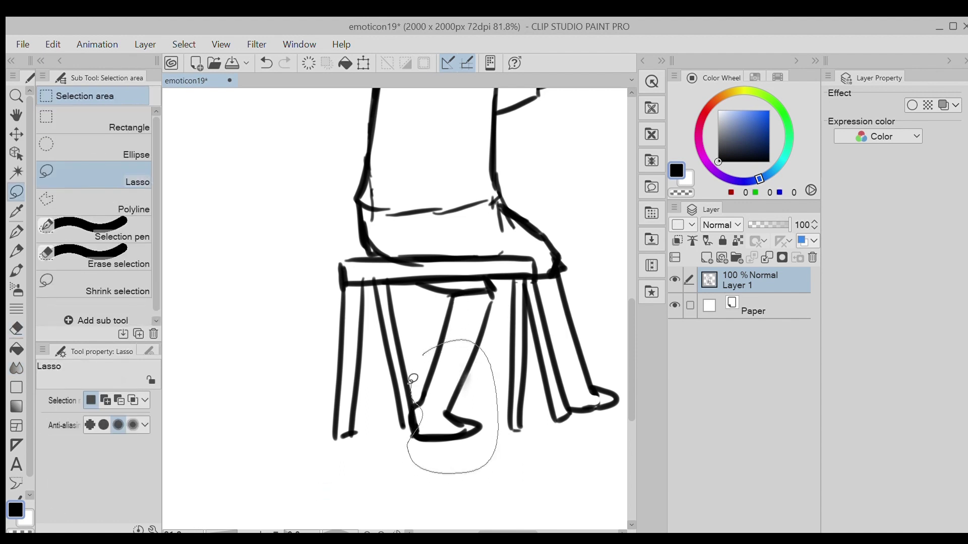
{"action": "left_click_drag", "start_coordinate": [412, 378], "coordinate": [412, 377]}
{"action": "key", "text": "k"}
{"action": "left_click_drag", "start_coordinate": [458, 399], "coordinate": [469, 367]}
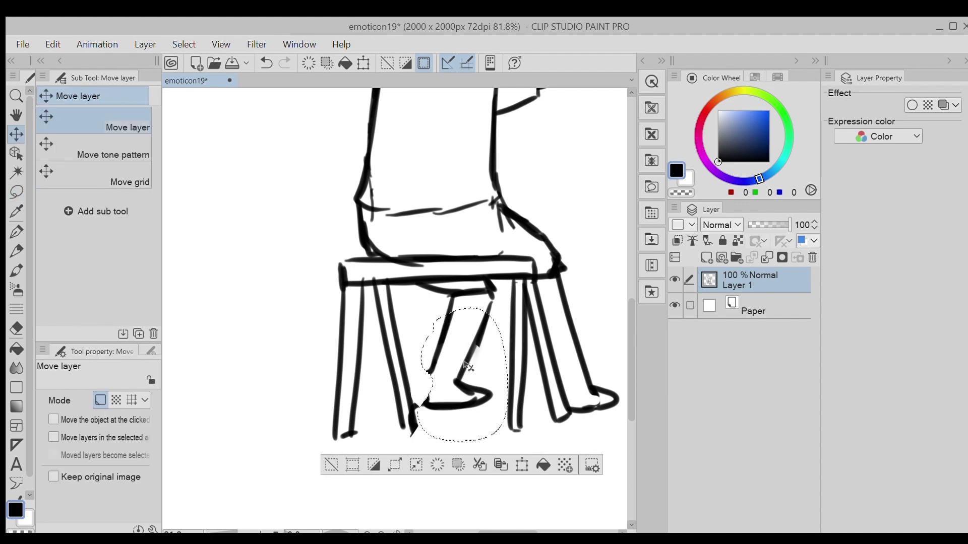
{"action": "key", "text": "ctrl+d"}
Step: Redraw the back line of the left shin so it connects to the moved foot
{"action": "key", "text": "slash"}
{"action": "left_click", "coordinate": [361, 420]}
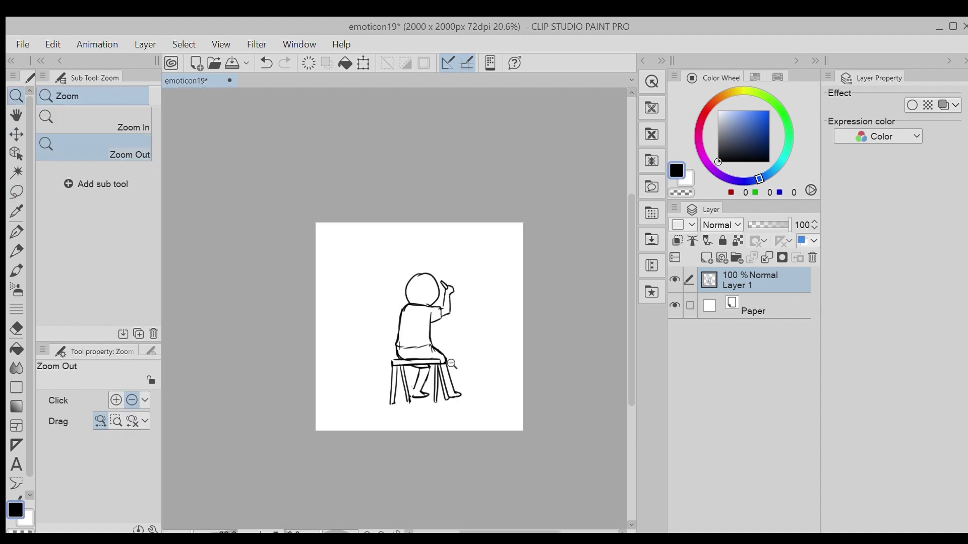
{"action": "scroll", "coordinate": [452, 364], "scroll_direction": "up", "scroll_amount": 4}
{"action": "scroll", "coordinate": [440, 289], "scroll_direction": "down", "scroll_amount": 3}
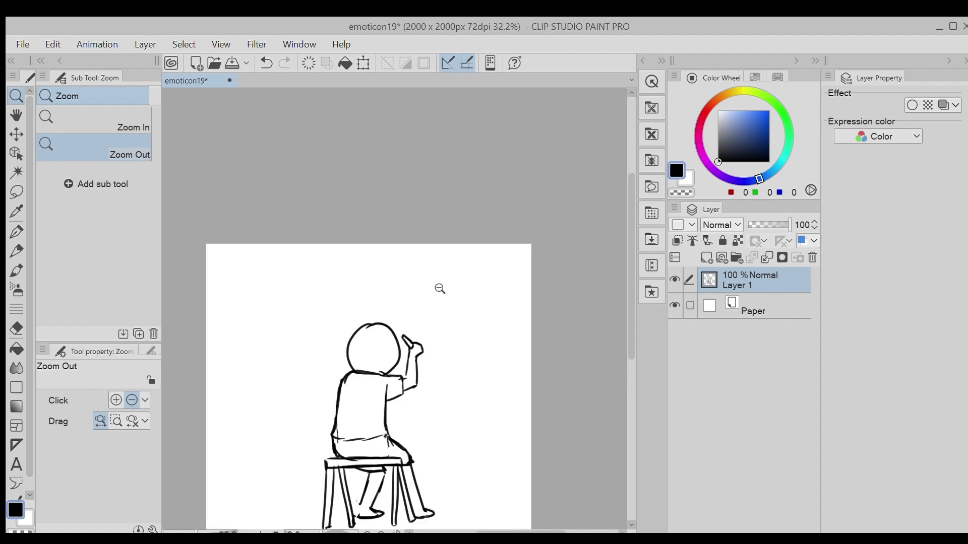
{"action": "scroll", "coordinate": [440, 289], "scroll_direction": "down", "scroll_amount": 3}
{"action": "scroll", "coordinate": [443, 262], "scroll_direction": "up", "scroll_amount": 6}
{"action": "key", "text": "e"}
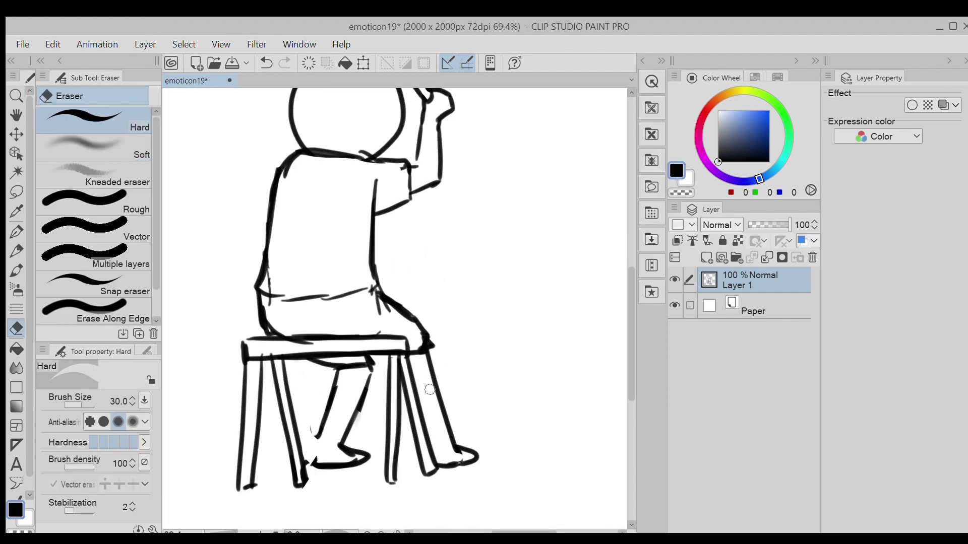
{"action": "key", "text": "p"}
{"action": "left_click_drag", "start_coordinate": [334, 402], "coordinate": [313, 457]}
{"action": "key", "text": "slash"}
{"action": "scroll", "coordinate": [387, 319], "scroll_direction": "down", "scroll_amount": 3}
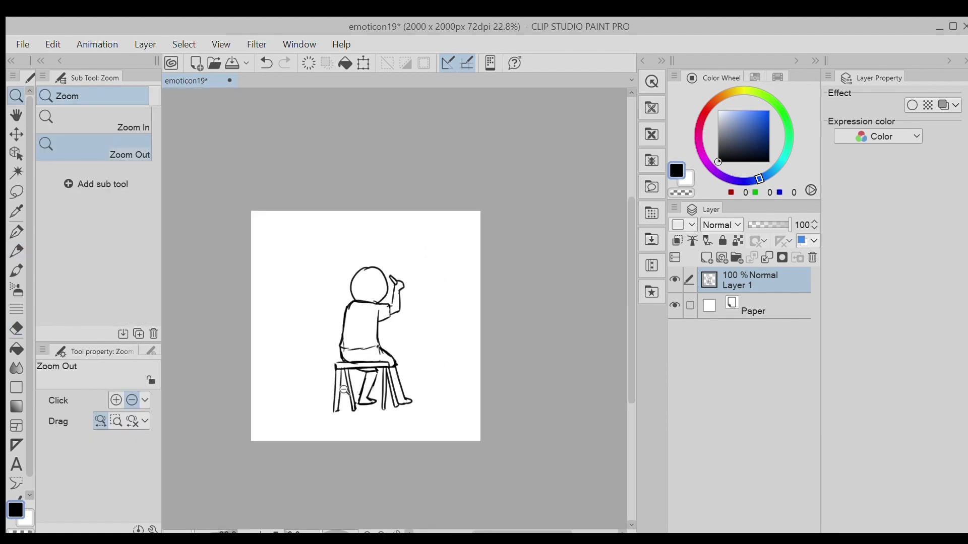
Step: Erase the straight shirt hem at the waist and redraw it as a downward curve
{"action": "scroll", "coordinate": [395, 318], "scroll_direction": "up", "scroll_amount": 4}
{"action": "scroll", "coordinate": [372, 319], "scroll_direction": "up", "scroll_amount": 2}
{"action": "key", "text": "e"}
{"action": "mouse_move", "coordinate": [396, 388]}
{"action": "left_mouse_down"}
{"action": "mouse_move", "coordinate": [395, 290]}
{"action": "mouse_move", "coordinate": [395, 368]}
{"action": "left_mouse_up"}
{"action": "key", "text": "p"}
{"action": "mouse_move", "coordinate": [389, 405]}
{"action": "left_mouse_down"}
{"action": "mouse_move", "coordinate": [296, 388]}
{"action": "mouse_move", "coordinate": [310, 418]}
{"action": "mouse_move", "coordinate": [380, 406]}
{"action": "left_mouse_up"}
{"action": "key", "text": "e"}
{"action": "key", "text": "slash"}
{"action": "scroll", "coordinate": [327, 380], "scroll_direction": "down", "scroll_amount": 5}
{"action": "scroll", "coordinate": [406, 332], "scroll_direction": "up", "scroll_amount": 2}
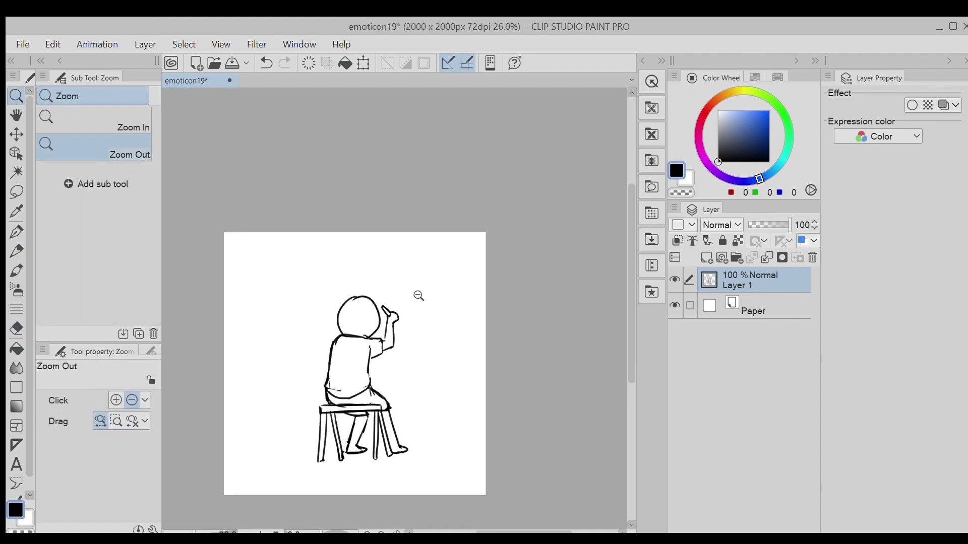
Step: Add a new raster layer above the figure sketch and ready the Mechanical pencil for drawing on it
{"action": "left_click", "coordinate": [704, 258]}
{"action": "key", "text": "p"}
{"action": "key", "text": "ctrl+z"}
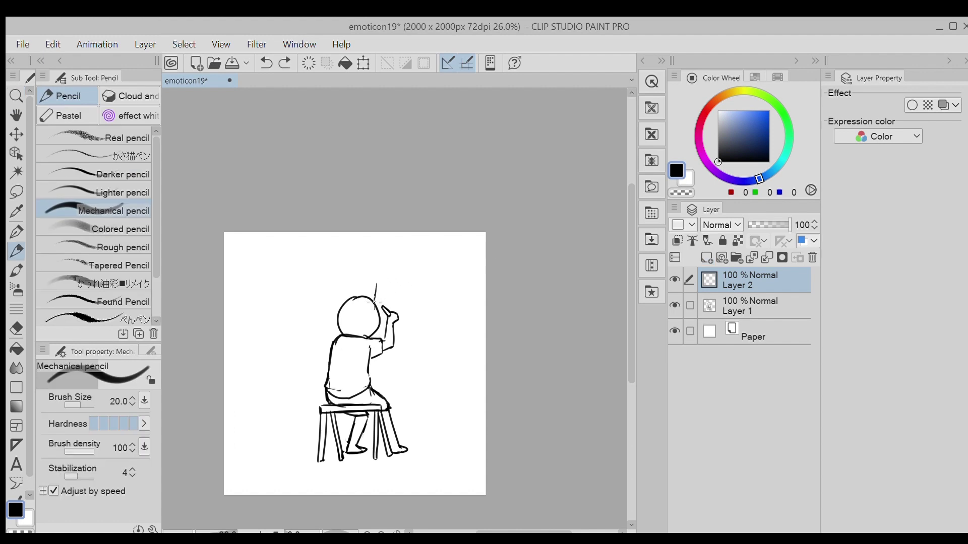
Step: Sketch a tilted drawing board in front of the raised hand and add the easel's front legs beneath it
{"action": "key", "text": "ctrl+z"}
{"action": "key", "text": "ctrl+z"}
{"action": "left_click_drag", "start_coordinate": [439, 287], "coordinate": [421, 368]}
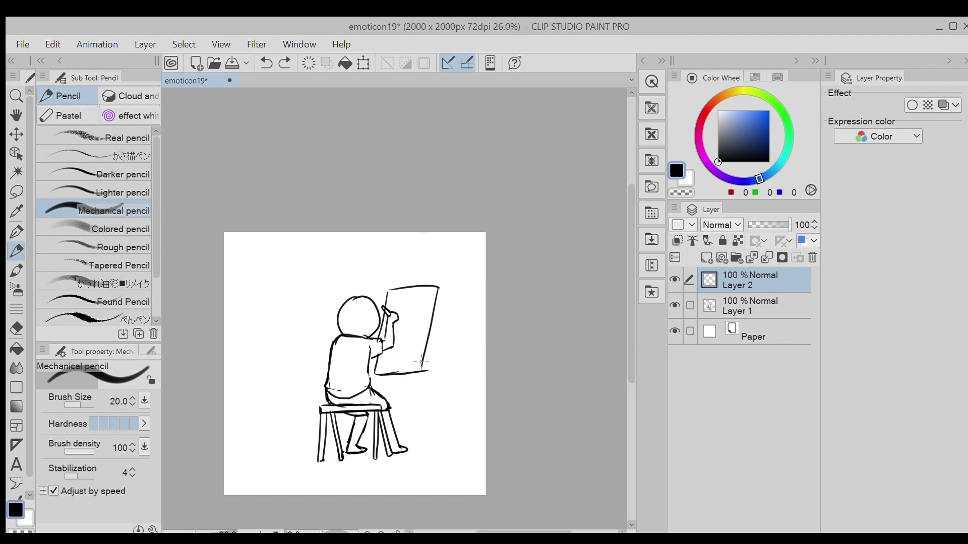
{"action": "mouse_move", "coordinate": [411, 374]}
{"action": "left_mouse_down"}
{"action": "mouse_move", "coordinate": [432, 445]}
{"action": "mouse_move", "coordinate": [433, 430]}
{"action": "left_mouse_up"}
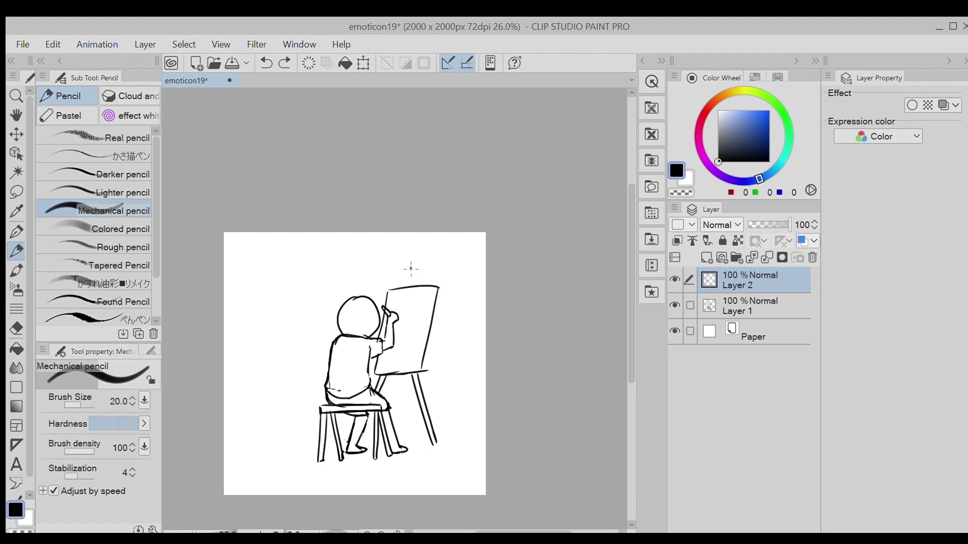
Step: Complete the easel frame with a short peg above the board, a thin side edge and a slanted rear leg
{"action": "left_click_drag", "start_coordinate": [448, 335], "coordinate": [427, 418]}
{"action": "key", "text": "ctrl+z"}
{"action": "mouse_move", "coordinate": [441, 289]}
{"action": "left_mouse_down"}
{"action": "mouse_move", "coordinate": [424, 371]}
{"action": "mouse_move", "coordinate": [446, 399]}
{"action": "left_mouse_up"}
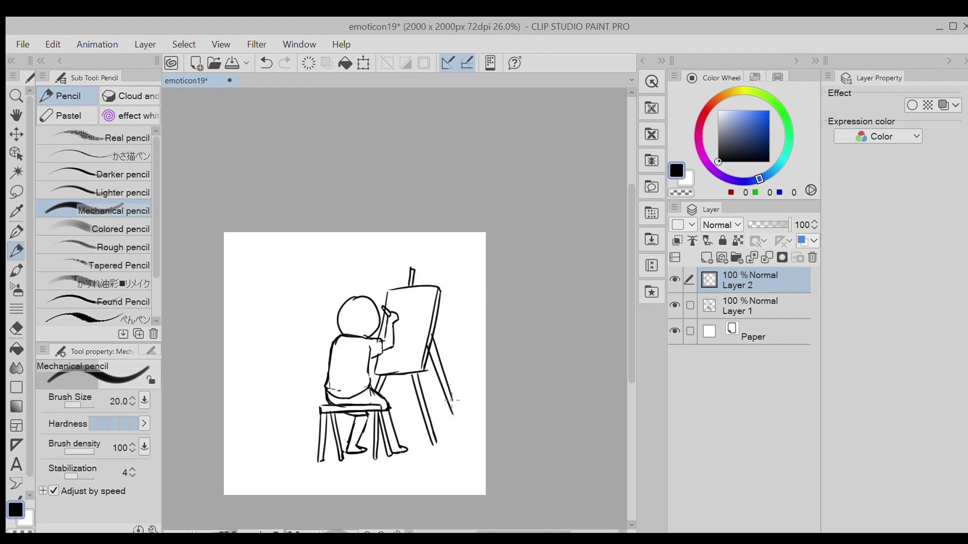
{"action": "key", "text": "ctrl+z"}
{"action": "left_click_drag", "start_coordinate": [429, 328], "coordinate": [454, 416]}
{"action": "key", "text": "ctrl+z"}
{"action": "left_click_drag", "start_coordinate": [432, 329], "coordinate": [455, 433]}
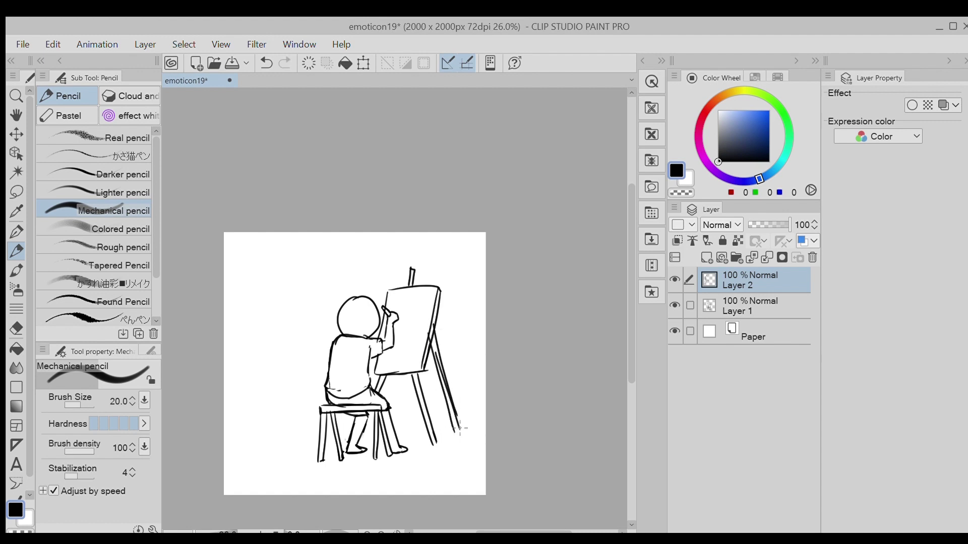
Step: Sketch a thin ledge along the lower edge of the easel's board
{"action": "scroll", "coordinate": [323, 419], "scroll_direction": "up", "scroll_amount": 5}
{"action": "key", "text": "ctrl+z"}
{"action": "left_click_drag", "start_coordinate": [327, 372], "coordinate": [583, 356]}
{"action": "mouse_move", "coordinate": [309, 376]}
{"action": "left_mouse_down"}
{"action": "mouse_move", "coordinate": [580, 369]}
{"action": "mouse_move", "coordinate": [475, 369]}
{"action": "left_mouse_up"}
Step: Select Layer 1 together with Layer 2 and shift the figure and easel slightly left to centre them on the canvas
{"action": "key", "text": "alt+space"}
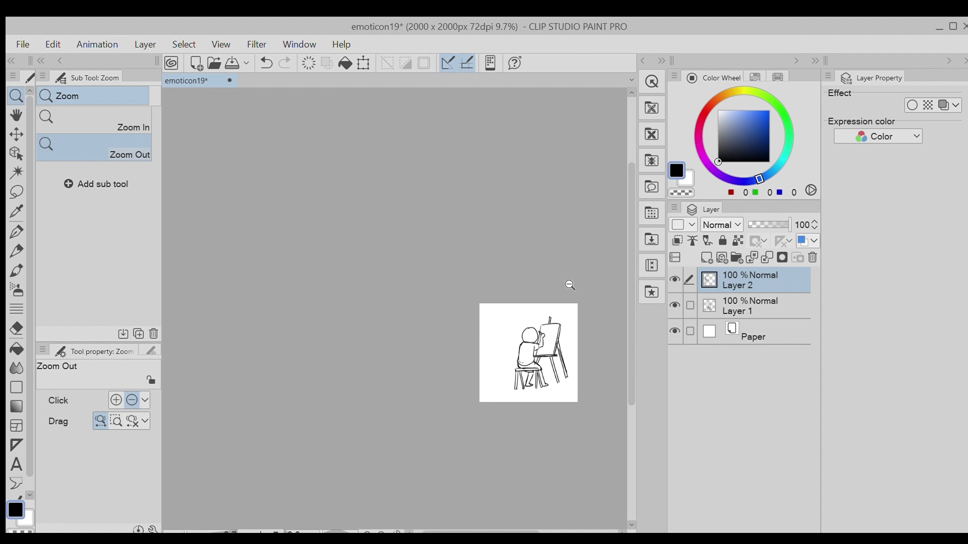
{"action": "scroll", "coordinate": [578, 357], "scroll_direction": "down", "scroll_amount": 1}
{"action": "scroll", "coordinate": [550, 358], "scroll_direction": "up", "scroll_amount": 2}
{"action": "key", "text": "k"}
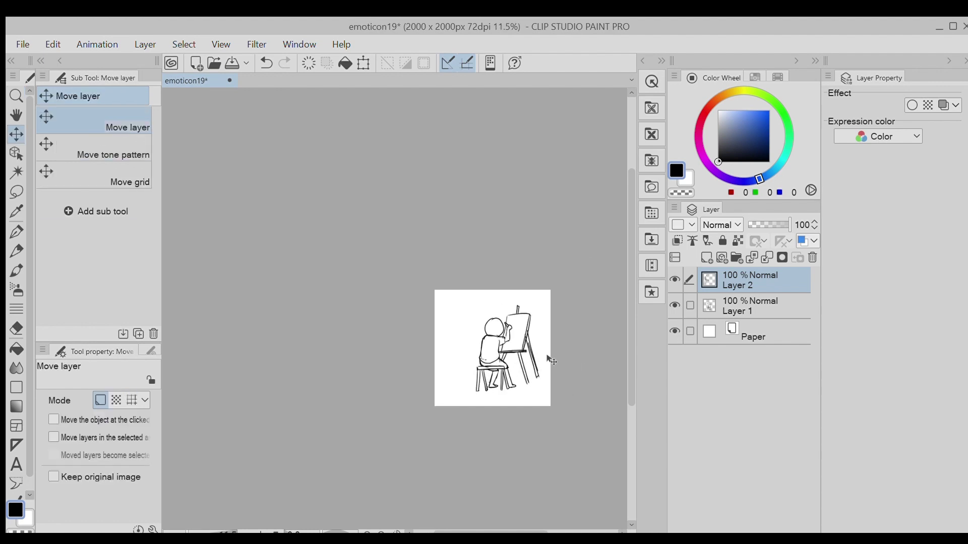
{"action": "left_click", "coordinate": [690, 306]}
{"action": "left_click_drag", "start_coordinate": [509, 378], "coordinate": [501, 379]}
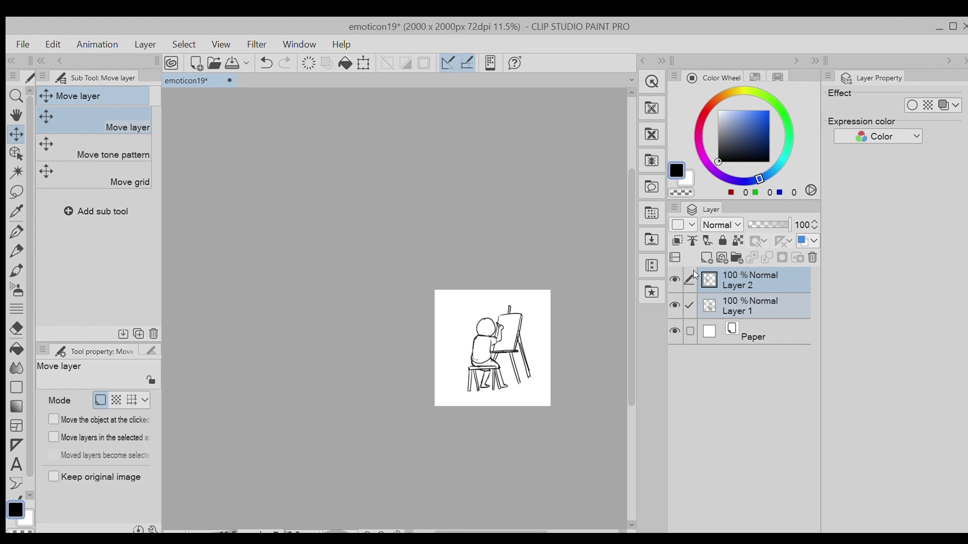
Step: Lasso the head on Layer 1, scale it down, place it on the shoulders, and deselect
{"action": "left_click", "coordinate": [730, 306]}
{"action": "key", "text": "slash"}
{"action": "left_click_drag", "start_coordinate": [547, 322], "coordinate": [544, 295]}
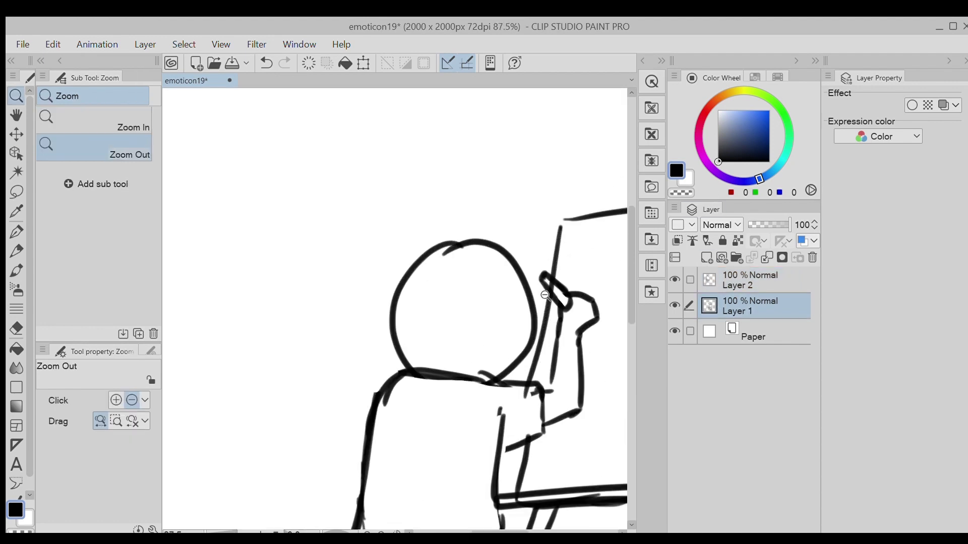
{"action": "key", "text": "m"}
{"action": "left_click_drag", "start_coordinate": [372, 256], "coordinate": [538, 271]}
{"action": "left_click_drag", "start_coordinate": [475, 380], "coordinate": [375, 263]}
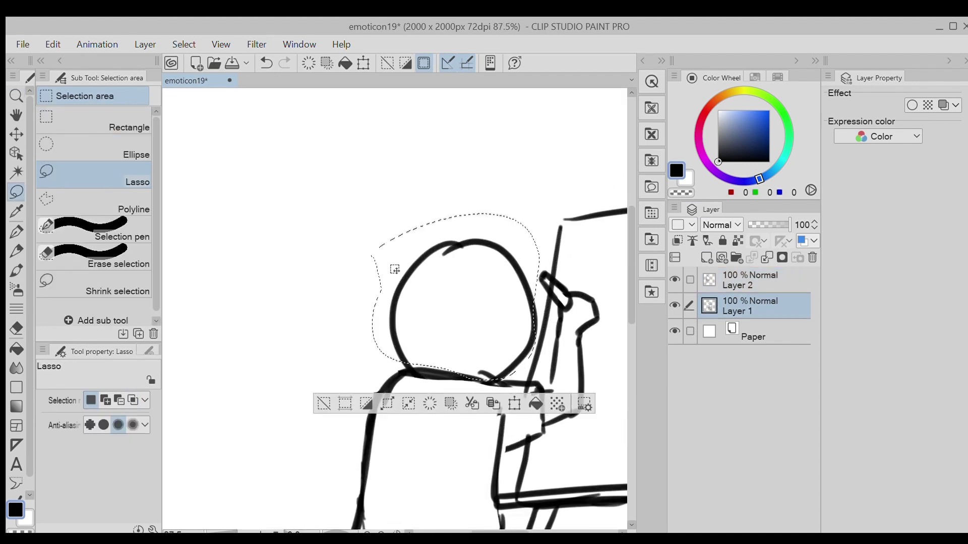
{"action": "key", "text": "ctrl+t"}
{"action": "left_click_drag", "start_coordinate": [538, 216], "coordinate": [515, 238]}
{"action": "mouse_move", "coordinate": [448, 345]}
{"action": "left_mouse_down"}
{"action": "mouse_move", "coordinate": [467, 358]}
{"action": "mouse_move", "coordinate": [384, 352]}
{"action": "mouse_move", "coordinate": [550, 279]}
{"action": "mouse_move", "coordinate": [529, 364]}
{"action": "left_mouse_up"}
{"action": "left_click", "coordinate": [413, 408]}
Step: Straighten the face side of the head down to the shoulder and sketch an ear with the hairline around it
{"action": "key", "text": "/"}
{"action": "key", "text": "p"}
{"action": "key", "text": "ctrl+z"}
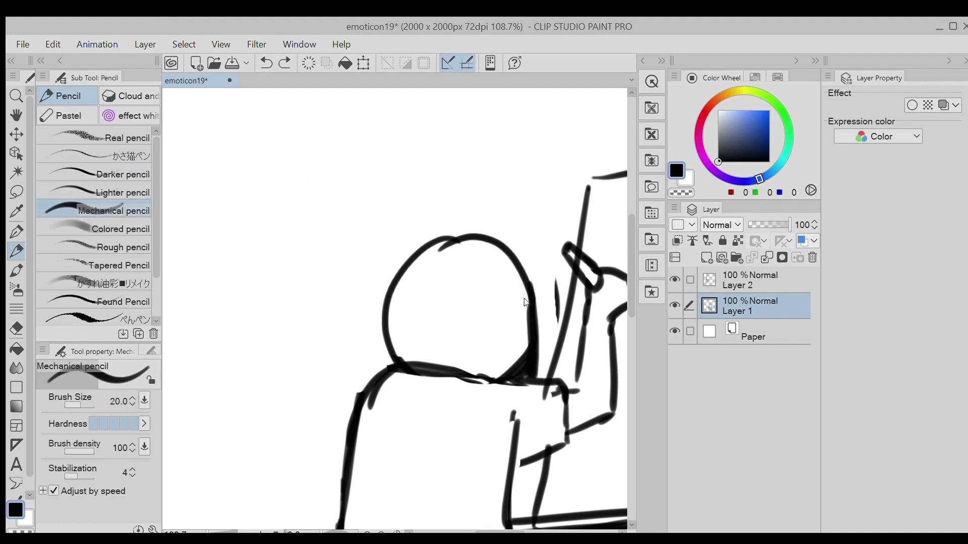
{"action": "key", "text": "ctrl+z"}
{"action": "key", "text": "ctrl+z"}
{"action": "mouse_move", "coordinate": [518, 313]}
{"action": "left_mouse_down"}
{"action": "mouse_move", "coordinate": [492, 315]}
{"action": "mouse_move", "coordinate": [486, 330]}
{"action": "mouse_move", "coordinate": [506, 348]}
{"action": "left_mouse_up"}
{"action": "left_click_drag", "start_coordinate": [498, 372], "coordinate": [532, 294]}
{"action": "key", "text": "e"}
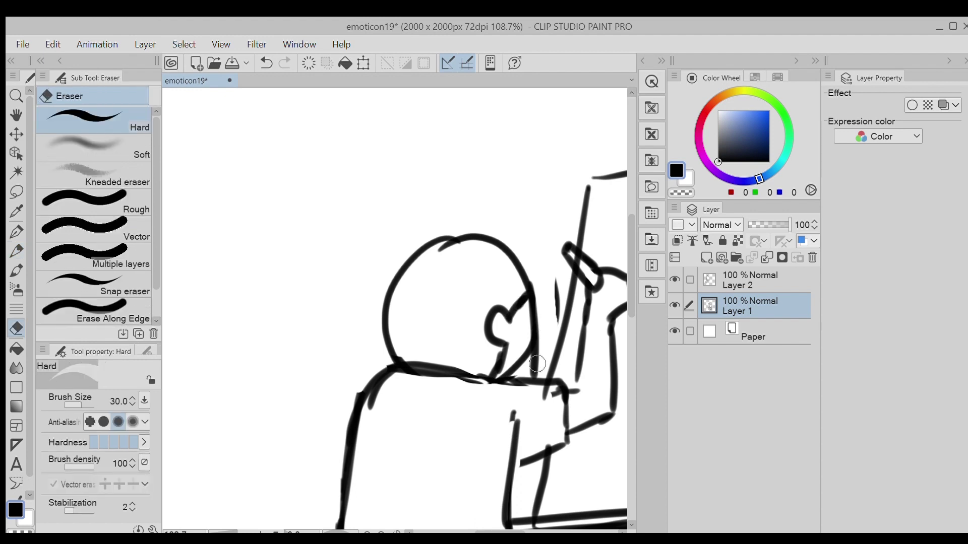
Step: Try a diagonal band across the head with a curved line above the crown, and undo it
{"action": "key", "text": "p"}
{"action": "mouse_move", "coordinate": [498, 241]}
{"action": "left_mouse_down"}
{"action": "mouse_move", "coordinate": [471, 300]}
{"action": "mouse_move", "coordinate": [383, 356]}
{"action": "left_mouse_up"}
{"action": "key", "text": "ctrl+z"}
{"action": "mouse_move", "coordinate": [510, 263]}
{"action": "left_mouse_down"}
{"action": "mouse_move", "coordinate": [390, 359]}
{"action": "mouse_move", "coordinate": [504, 246]}
{"action": "mouse_move", "coordinate": [470, 210]}
{"action": "mouse_move", "coordinate": [339, 305]}
{"action": "mouse_move", "coordinate": [353, 398]}
{"action": "left_mouse_up"}
{"action": "key", "text": "ctrl+alt+space"}
{"action": "left_click", "coordinate": [391, 320]}
{"action": "scroll", "coordinate": [480, 244], "scroll_direction": "up", "scroll_amount": 5}
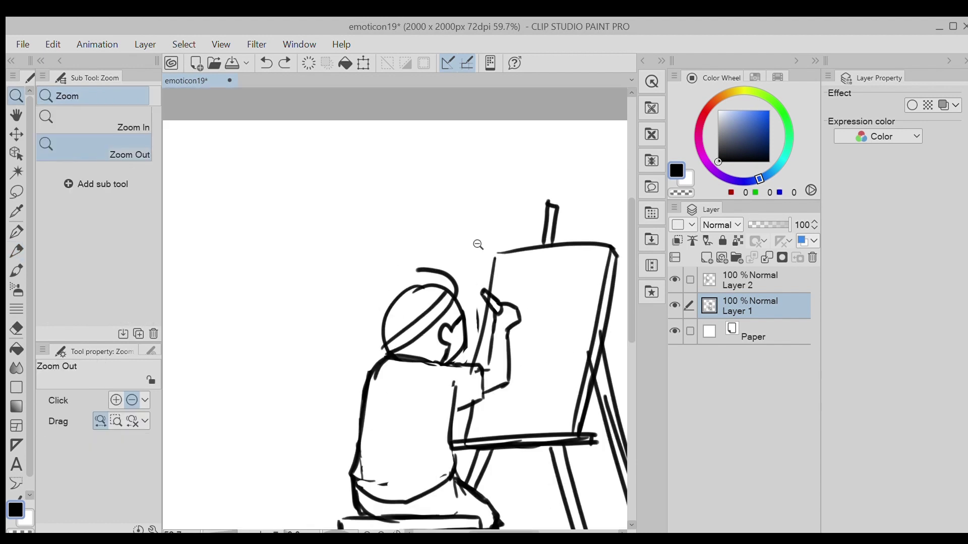
{"action": "key", "text": "ctrl+z"}
{"action": "key", "text": "ctrl+z"}
{"action": "key", "text": "ctrl+z"}
Step: Erase the knee outline of the front leg and redraw it as a shorts hem just below the stool seat
{"action": "scroll", "coordinate": [480, 218], "scroll_direction": "down", "scroll_amount": 5}
{"action": "scroll", "coordinate": [461, 333], "scroll_direction": "up", "scroll_amount": 1}
{"action": "scroll", "coordinate": [463, 336], "scroll_direction": "up", "scroll_amount": 5}
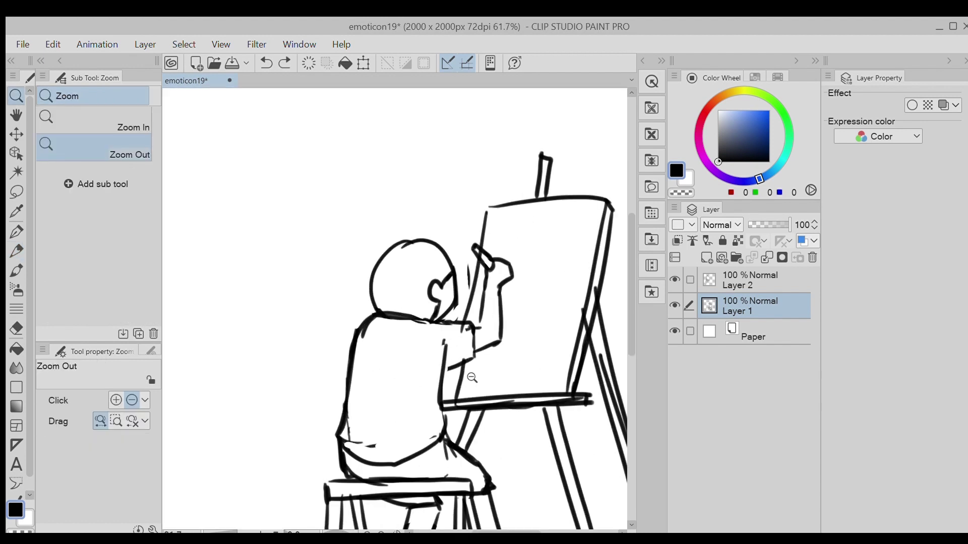
{"action": "scroll", "coordinate": [472, 378], "scroll_direction": "down", "scroll_amount": 5}
{"action": "scroll", "coordinate": [476, 381], "scroll_direction": "up", "scroll_amount": 6}
{"action": "key", "text": "e"}
{"action": "mouse_move", "coordinate": [476, 382]}
{"action": "left_mouse_down"}
{"action": "mouse_move", "coordinate": [501, 351]}
{"action": "mouse_move", "coordinate": [515, 394]}
{"action": "left_mouse_up"}
{"action": "key", "text": "p"}
{"action": "key", "text": "ctrl+z"}
{"action": "mouse_move", "coordinate": [474, 332]}
{"action": "left_mouse_down"}
{"action": "mouse_move", "coordinate": [515, 393]}
{"action": "mouse_move", "coordinate": [468, 403]}
{"action": "mouse_move", "coordinate": [426, 362]}
{"action": "left_mouse_up"}
{"action": "key", "text": "e"}
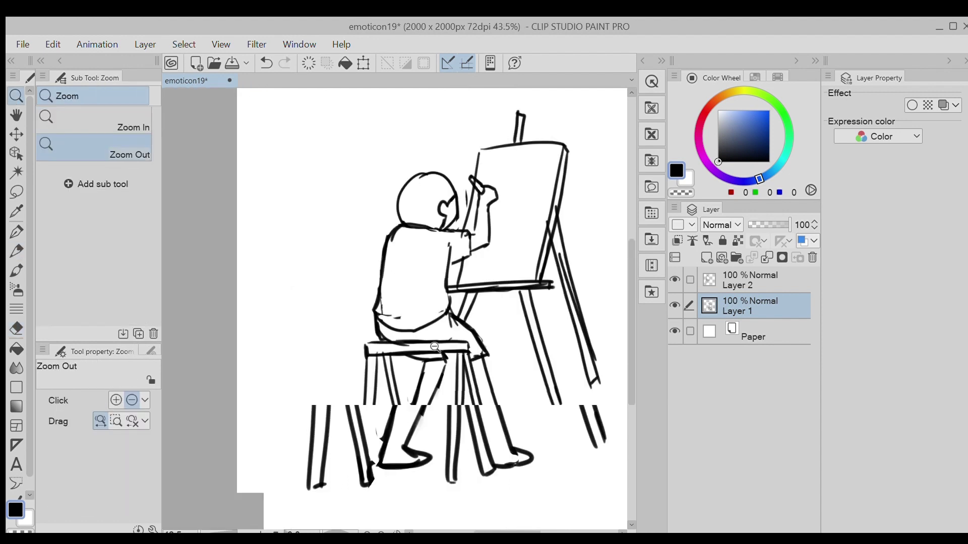
{"action": "left_click", "coordinate": [496, 315]}
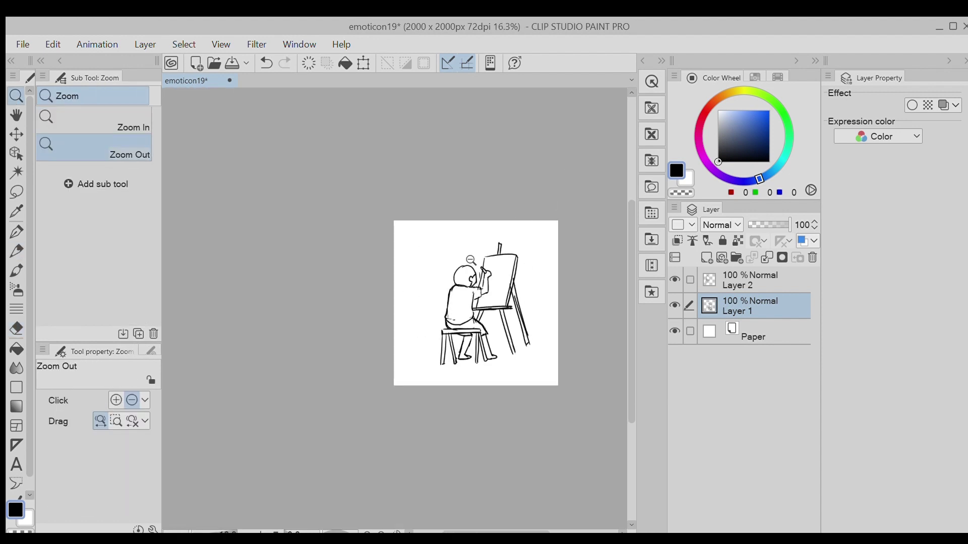
Step: Merge the easel layer down into the figure sketch and add a new raster layer above it
{"action": "mouse_move", "coordinate": [472, 261]}
{"action": "left_mouse_down"}
{"action": "mouse_move", "coordinate": [512, 330]}
{"action": "mouse_move", "coordinate": [519, 368]}
{"action": "left_mouse_up"}
{"action": "key", "text": "p"}
{"action": "mouse_move", "coordinate": [524, 297]}
{"action": "left_mouse_down"}
{"action": "mouse_move", "coordinate": [520, 410]}
{"action": "mouse_move", "coordinate": [448, 387]}
{"action": "left_mouse_up"}
{"action": "key", "text": "/"}
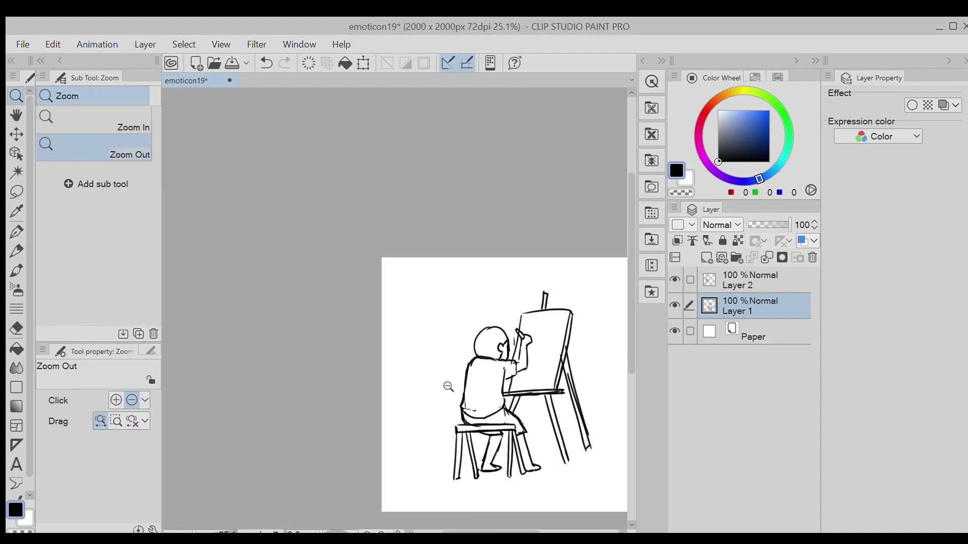
{"action": "left_click", "coordinate": [726, 280]}
{"action": "left_click", "coordinate": [767, 258]}
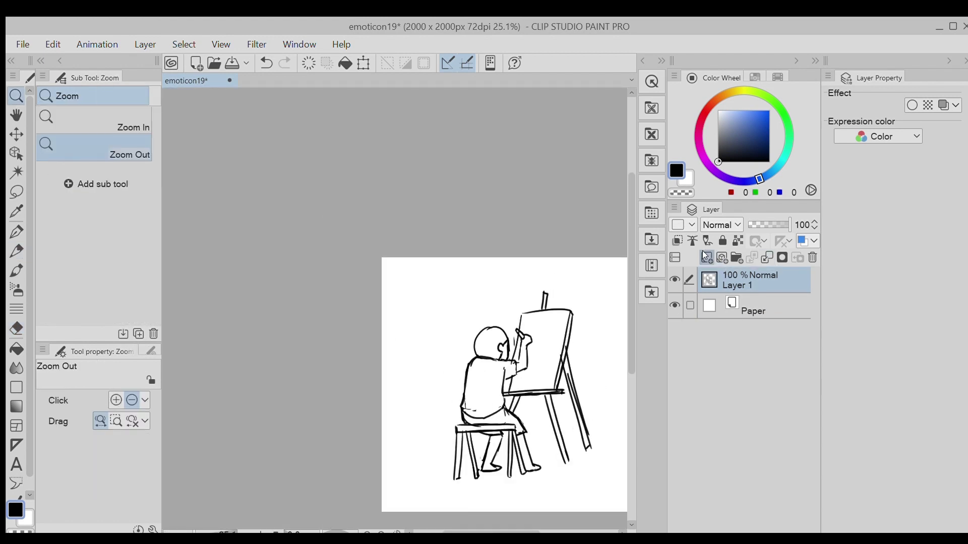
{"action": "left_click", "coordinate": [707, 258]}
Step: Tint the merged sketch on Layer 1 blue with the layer color effect and lower its opacity to 57%
{"action": "left_click", "coordinate": [750, 295]}
{"action": "left_click", "coordinate": [802, 241]}
{"action": "left_click_drag", "start_coordinate": [787, 225], "coordinate": [770, 225]}
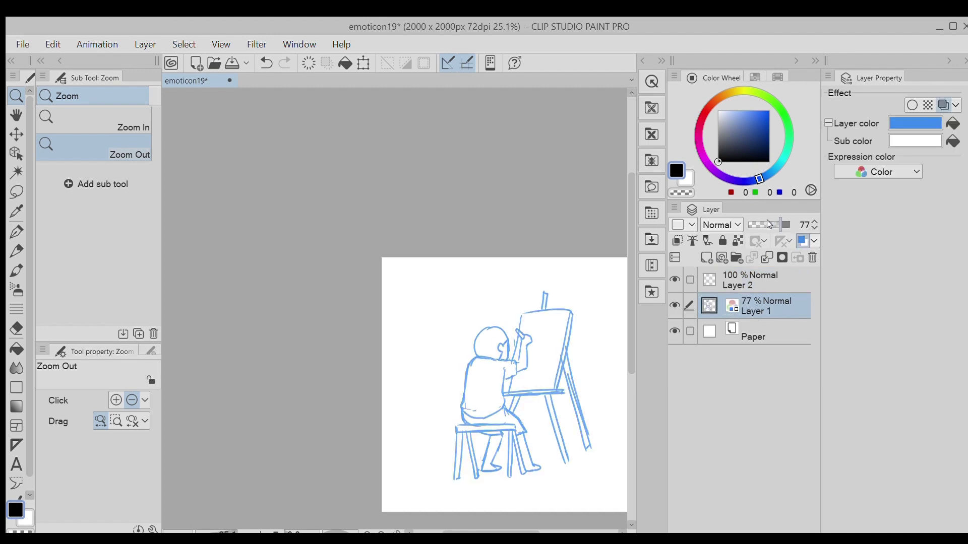
Step: Ink the head outline on Layer 2 with the G-pen at size 10, covering the face line, back and crown
{"action": "scroll", "coordinate": [559, 308], "scroll_direction": "up", "scroll_amount": 8}
{"action": "key", "text": "p"}
{"action": "mouse_move", "coordinate": [536, 317]}
{"action": "left_mouse_down"}
{"action": "mouse_move", "coordinate": [579, 307]}
{"action": "mouse_move", "coordinate": [582, 330]}
{"action": "left_mouse_up"}
{"action": "left_click", "coordinate": [769, 272]}
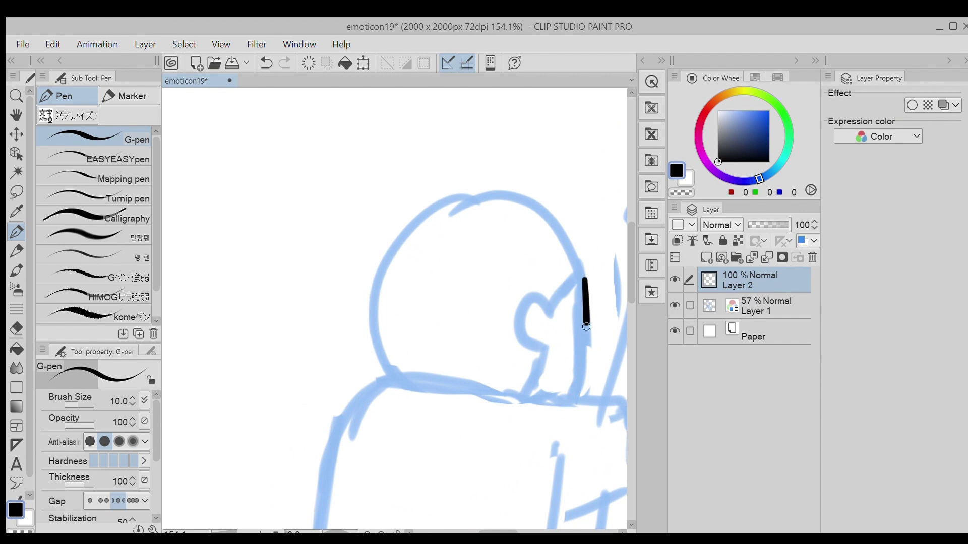
{"action": "key", "text": "ctrl+z"}
{"action": "left_click_drag", "start_coordinate": [584, 276], "coordinate": [574, 396]}
{"action": "key", "text": "ctrl+z"}
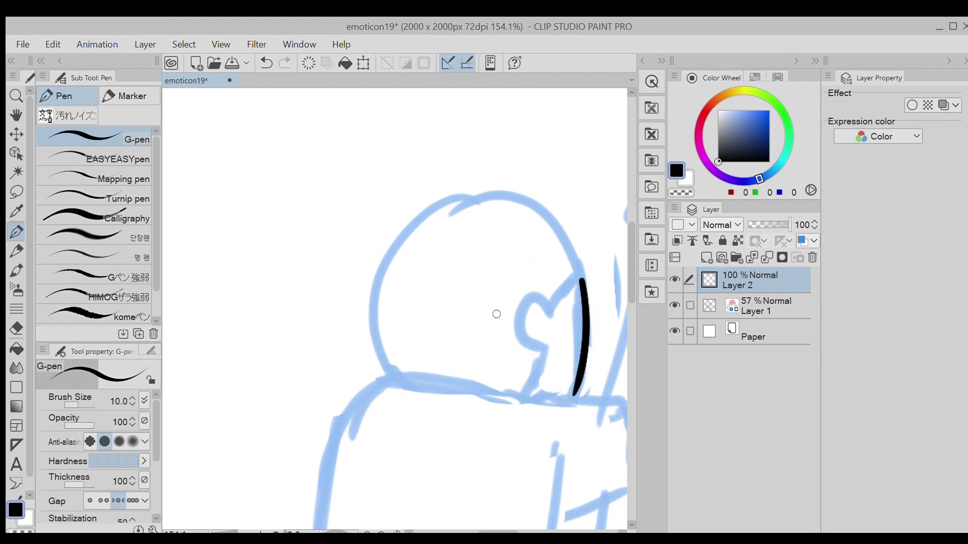
{"action": "mouse_move", "coordinate": [431, 205]}
{"action": "left_mouse_down"}
{"action": "mouse_move", "coordinate": [381, 272]}
{"action": "mouse_move", "coordinate": [401, 389]}
{"action": "mouse_move", "coordinate": [581, 278]}
{"action": "left_mouse_up"}
{"action": "key", "text": "ctrl+z"}
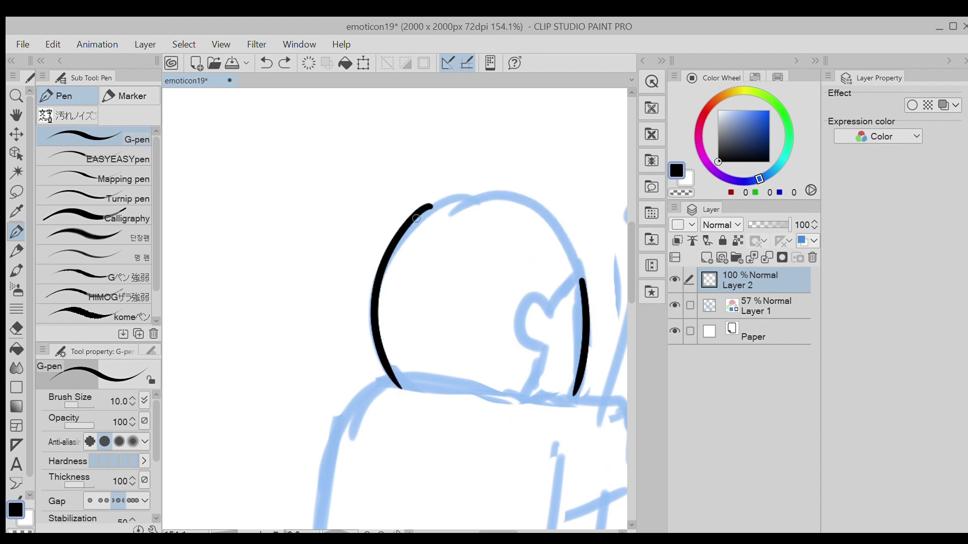
{"action": "left_click_drag", "start_coordinate": [418, 218], "coordinate": [581, 281]}
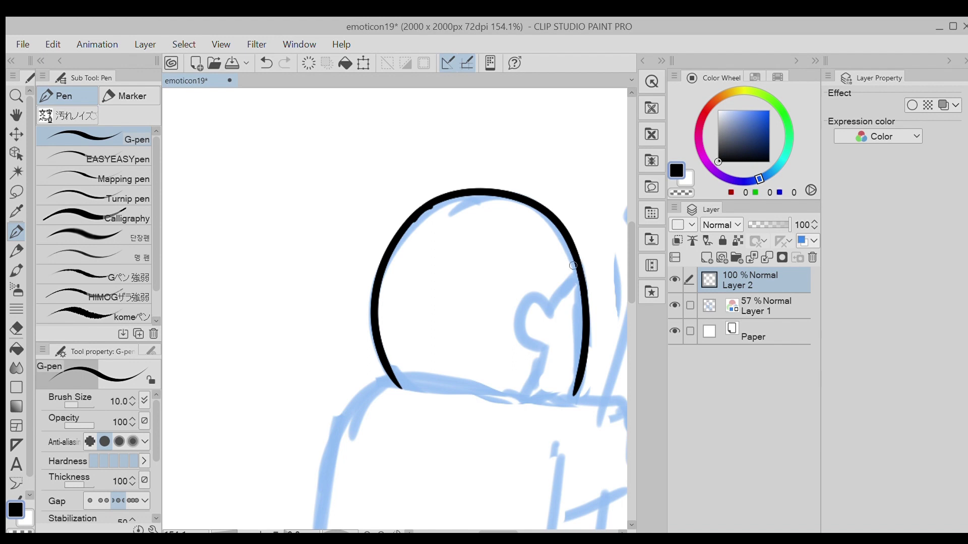
Step: Ink the figure's back from the neck over the shoulder and down past the shirt hem to the stool seat
{"action": "scroll", "coordinate": [573, 265], "scroll_direction": "down", "scroll_amount": 3}
{"action": "mouse_move", "coordinate": [561, 166]}
{"action": "left_mouse_down"}
{"action": "mouse_move", "coordinate": [496, 244]}
{"action": "mouse_move", "coordinate": [357, 328]}
{"action": "mouse_move", "coordinate": [429, 265]}
{"action": "mouse_move", "coordinate": [359, 313]}
{"action": "mouse_move", "coordinate": [454, 280]}
{"action": "mouse_move", "coordinate": [354, 320]}
{"action": "mouse_move", "coordinate": [460, 165]}
{"action": "mouse_move", "coordinate": [405, 416]}
{"action": "left_mouse_up"}
{"action": "key", "text": "e"}
{"action": "key", "text": "ctrl+z"}
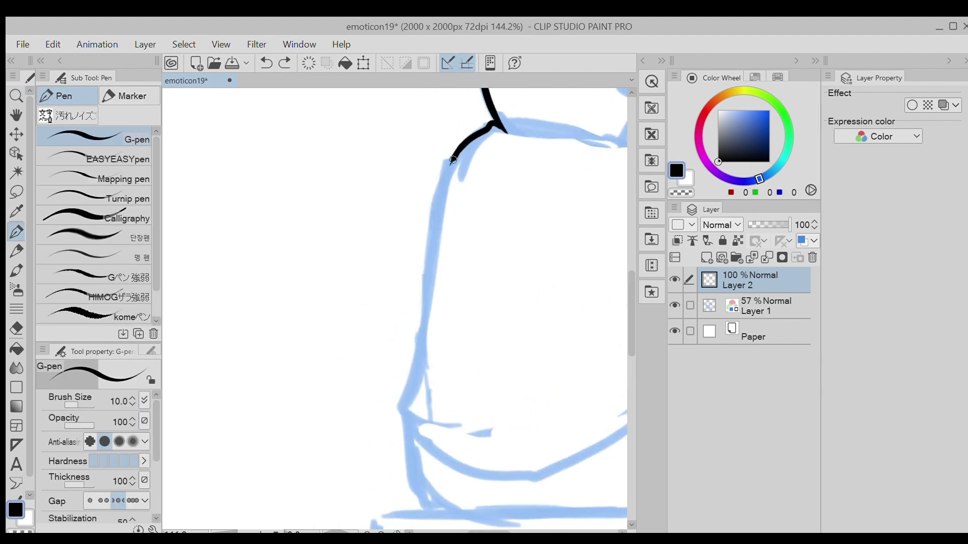
{"action": "left_click_drag", "start_coordinate": [452, 161], "coordinate": [405, 420]}
{"action": "left_click_drag", "start_coordinate": [438, 374], "coordinate": [438, 302]}
{"action": "left_click_drag", "start_coordinate": [405, 354], "coordinate": [427, 434]}
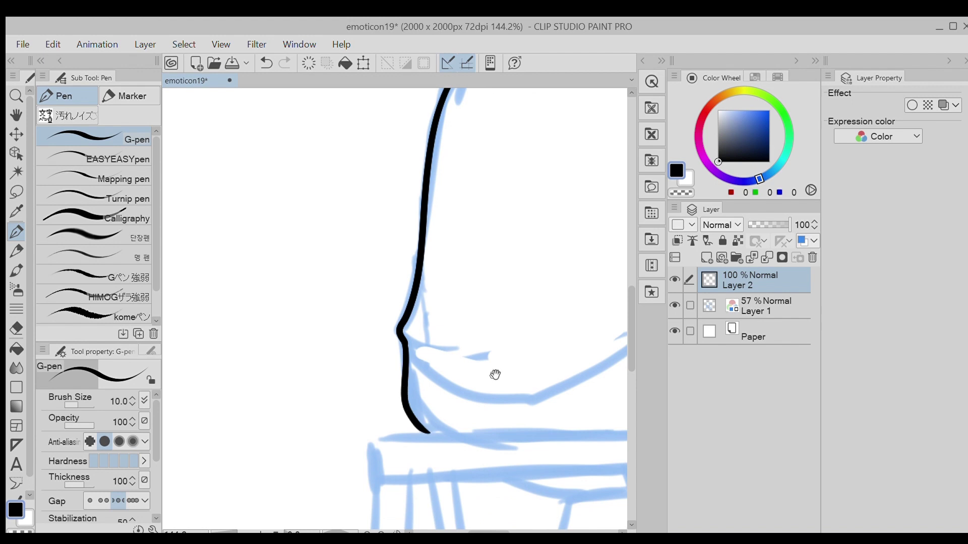
Step: Ink the front of the waist and continue the line along the top of the thigh to the knee
{"action": "left_click_drag", "start_coordinate": [494, 376], "coordinate": [295, 452]}
{"action": "mouse_move", "coordinate": [445, 352]}
{"action": "left_mouse_down"}
{"action": "mouse_move", "coordinate": [463, 428]}
{"action": "mouse_move", "coordinate": [501, 387]}
{"action": "mouse_move", "coordinate": [443, 292]}
{"action": "left_mouse_up"}
{"action": "mouse_move", "coordinate": [422, 240]}
{"action": "left_mouse_down"}
{"action": "mouse_move", "coordinate": [501, 328]}
{"action": "mouse_move", "coordinate": [492, 380]}
{"action": "left_mouse_up"}
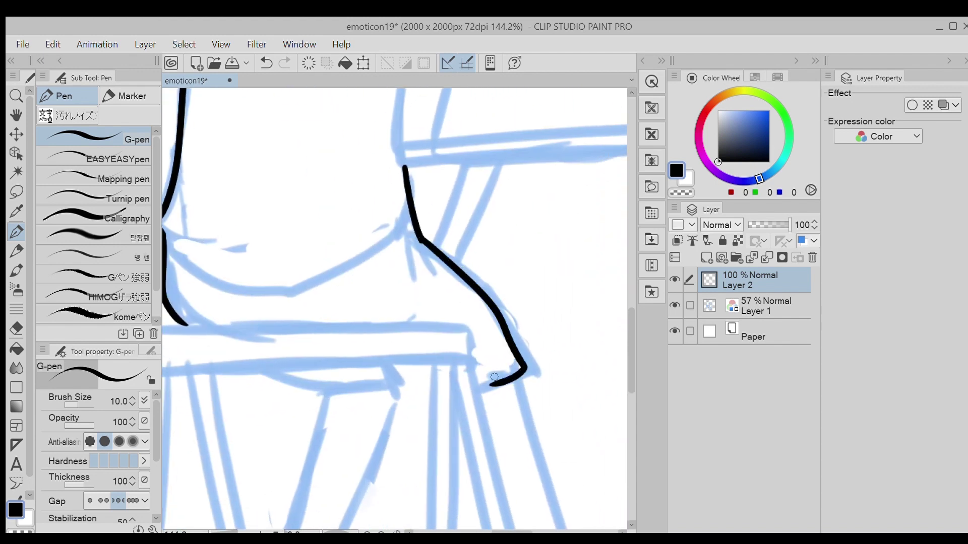
{"action": "key", "text": "ctrl+z"}
{"action": "left_click_drag", "start_coordinate": [441, 260], "coordinate": [502, 320]}
{"action": "key", "text": "ctrl+z"}
{"action": "mouse_move", "coordinate": [421, 238]}
{"action": "left_mouse_down"}
{"action": "mouse_move", "coordinate": [490, 298]}
{"action": "mouse_move", "coordinate": [519, 374]}
{"action": "left_mouse_up"}
{"action": "scroll", "coordinate": [520, 379], "scroll_direction": "down", "scroll_amount": 5}
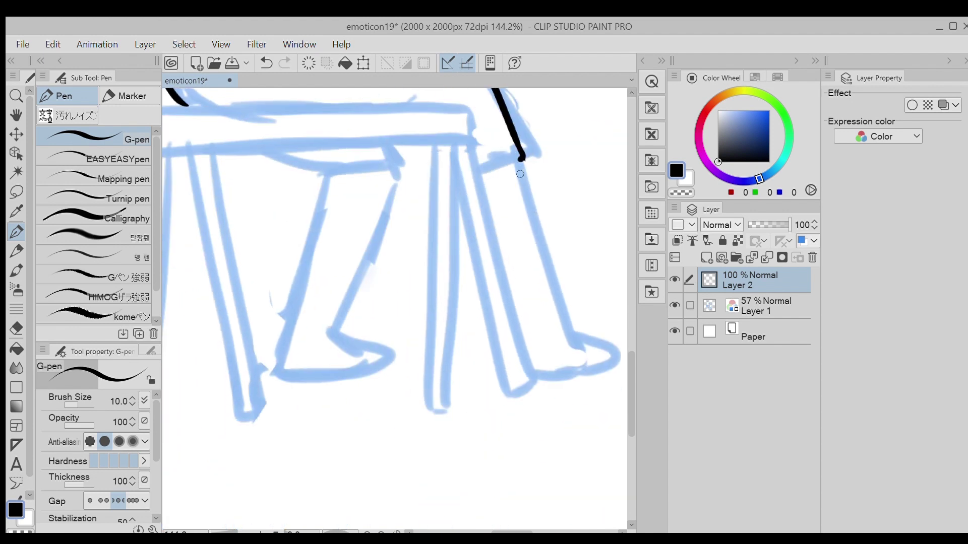
Step: Ink the front line of the lower leg beside the stool and outline its foot
{"action": "mouse_move", "coordinate": [529, 196]}
{"action": "left_mouse_down"}
{"action": "mouse_move", "coordinate": [567, 345]}
{"action": "mouse_move", "coordinate": [542, 369]}
{"action": "left_mouse_up"}
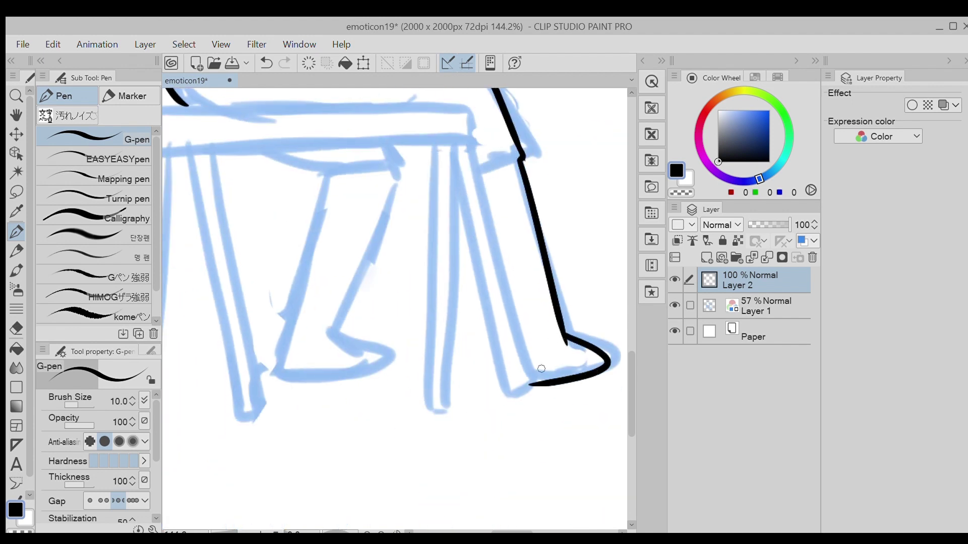
{"action": "key", "text": "ctrl+z"}
{"action": "left_click_drag", "start_coordinate": [565, 333], "coordinate": [531, 377]}
{"action": "left_click_drag", "start_coordinate": [467, 275], "coordinate": [567, 340]}
Step: Add a new raster layer above the figure's line art and reduce the G-pen brush size to 8
{"action": "scroll", "coordinate": [567, 341], "scroll_direction": "up", "scroll_amount": 8}
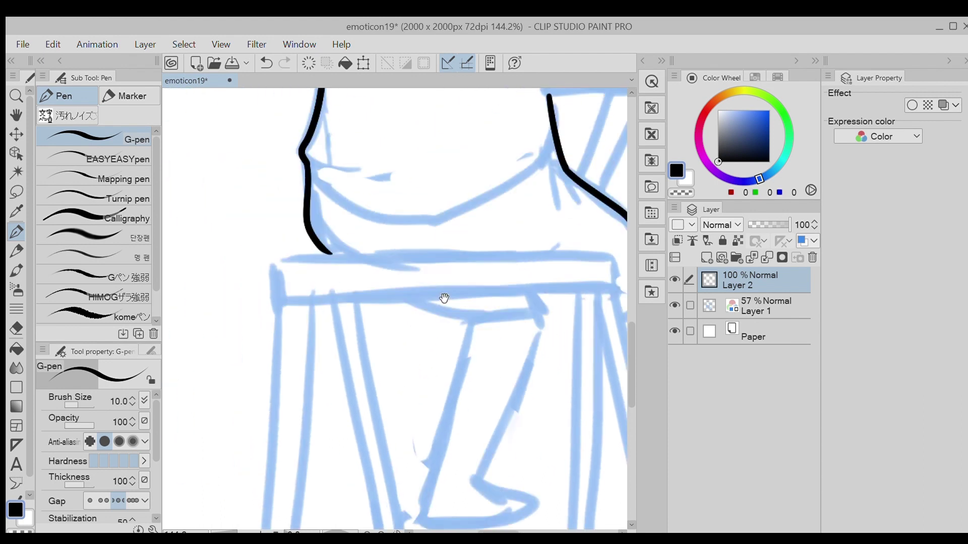
{"action": "left_click_drag", "start_coordinate": [494, 289], "coordinate": [465, 236]}
{"action": "left_click_drag", "start_coordinate": [577, 262], "coordinate": [460, 283]}
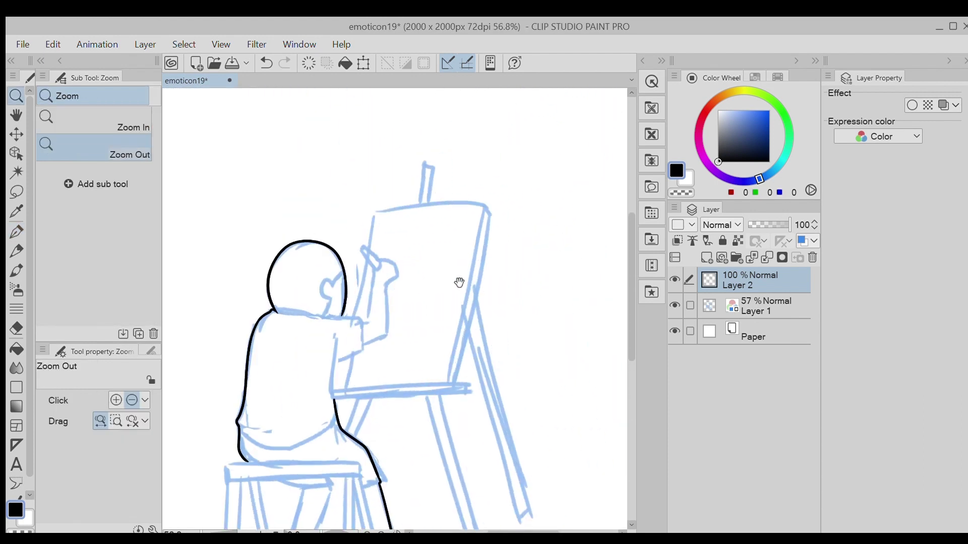
{"action": "left_click", "coordinate": [706, 258]}
{"action": "scroll", "coordinate": [474, 242], "scroll_direction": "up", "scroll_amount": 1}
{"action": "key", "text": "p"}
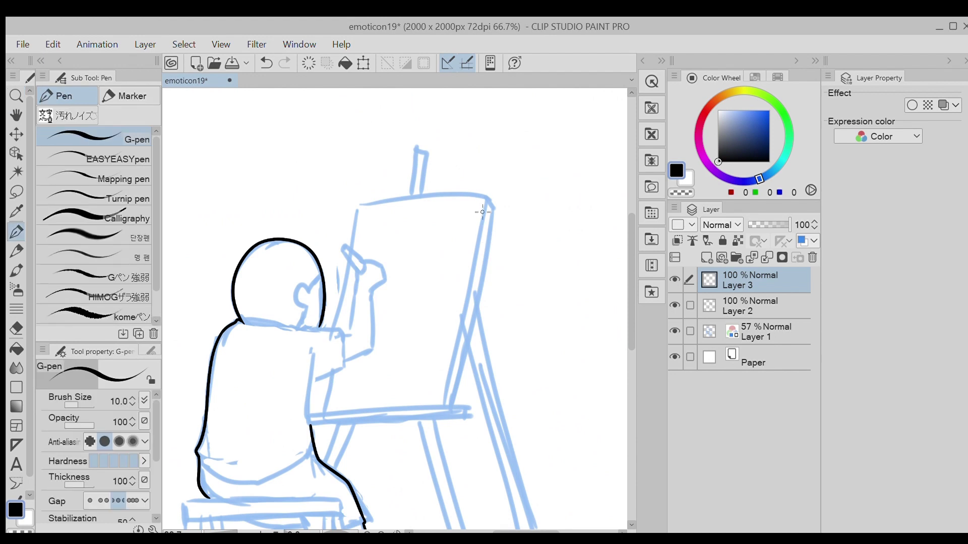
{"action": "left_click_drag", "start_coordinate": [485, 199], "coordinate": [444, 405]}
{"action": "key", "text": "ctrl+z"}
{"action": "key", "text": "bracketleft"}
{"action": "key", "text": "bracketleft"}
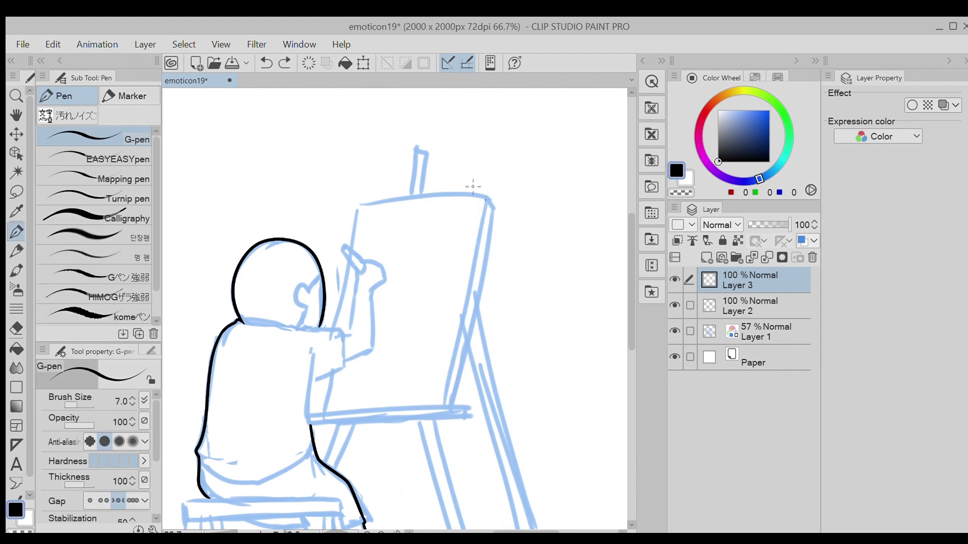
{"action": "key", "text": "ctrl+z"}
{"action": "key", "text": "bracketright"}
Step: Ink the left, top and right edges of the easel's board with straight lines, including the small bevelled upper corner
{"action": "left_click_drag", "start_coordinate": [480, 296], "coordinate": [478, 303]}
{"action": "mouse_move", "coordinate": [356, 210]}
{"action": "left_mouse_down"}
{"action": "mouse_move", "coordinate": [333, 327]}
{"action": "mouse_move", "coordinate": [488, 199]}
{"action": "left_mouse_up"}
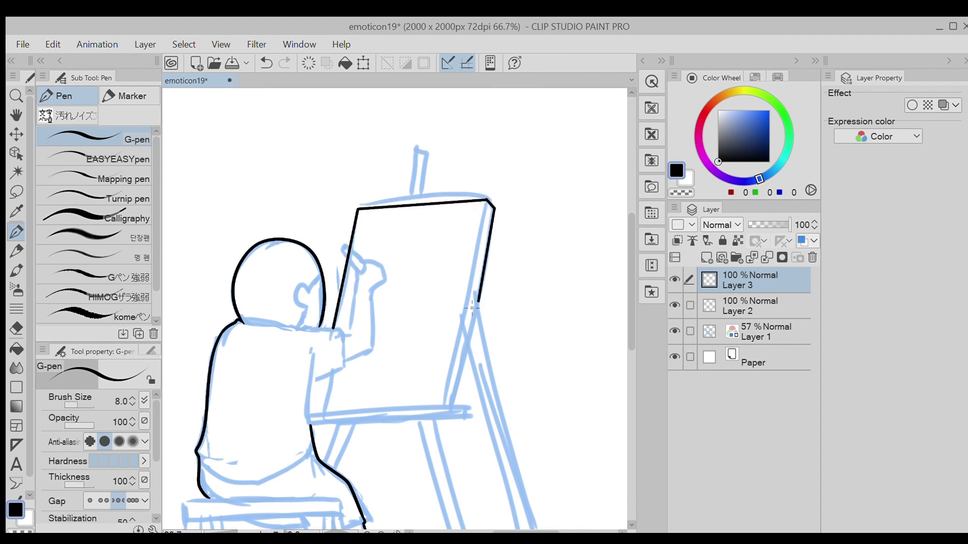
{"action": "left_click_drag", "start_coordinate": [479, 339], "coordinate": [496, 297]}
{"action": "key", "text": "e"}
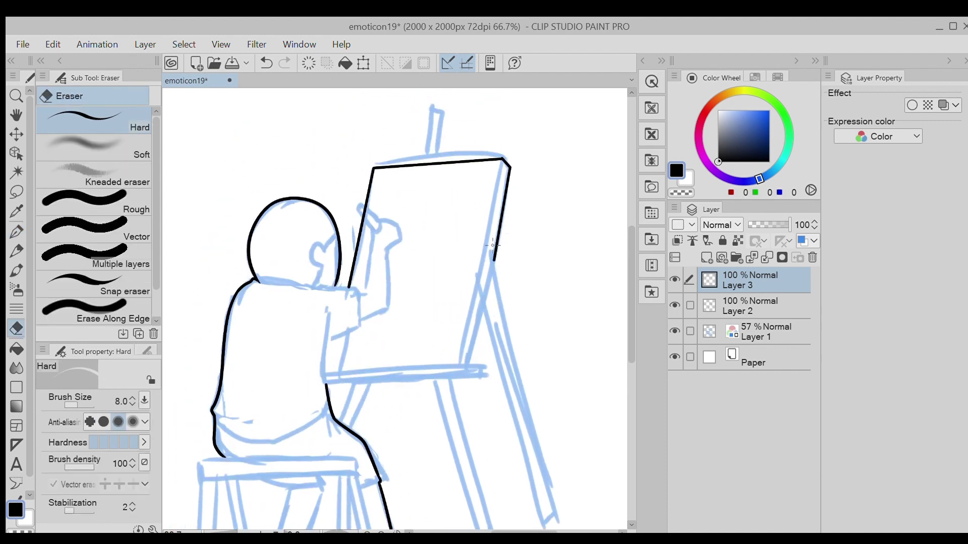
{"action": "mouse_move", "coordinate": [494, 261]}
{"action": "left_mouse_down"}
{"action": "mouse_move", "coordinate": [514, 170]}
{"action": "mouse_move", "coordinate": [484, 348]}
{"action": "mouse_move", "coordinate": [467, 364]}
{"action": "left_mouse_up"}
{"action": "key", "text": "p"}
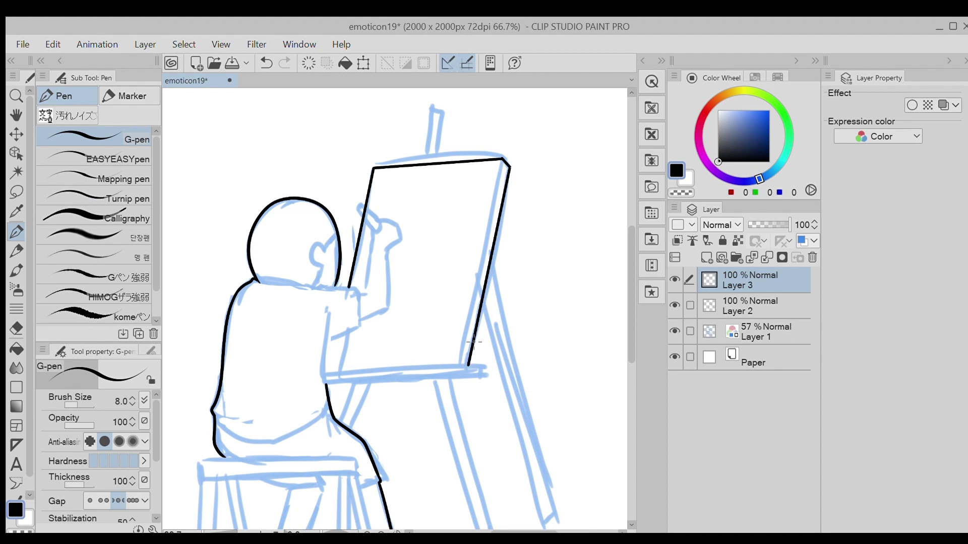
{"action": "left_click_drag", "start_coordinate": [468, 329], "coordinate": [504, 342]}
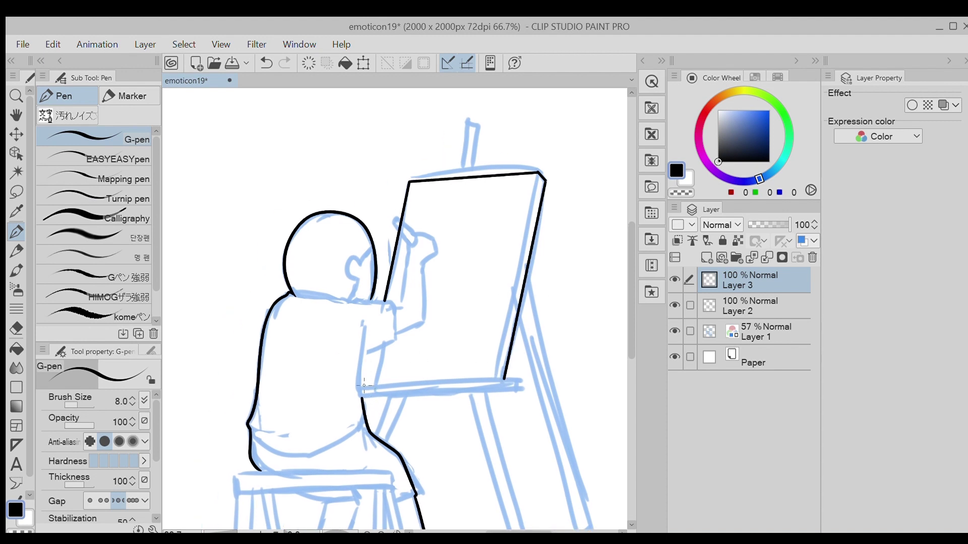
Step: Ink the easel's ledge under the board as a thin bar with a closed, slanted outer end
{"action": "left_click_drag", "start_coordinate": [363, 385], "coordinate": [519, 380]}
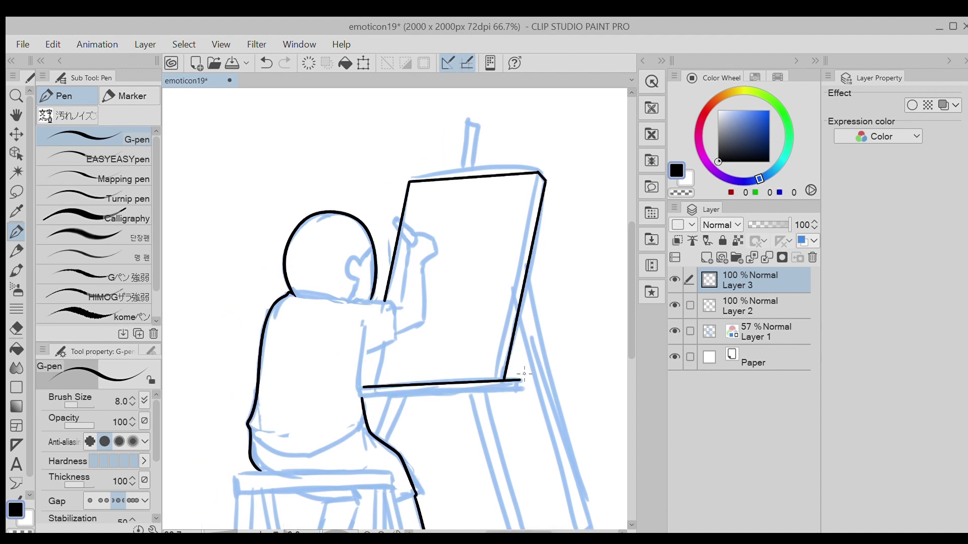
{"action": "mouse_move", "coordinate": [363, 395]}
{"action": "left_mouse_down"}
{"action": "mouse_move", "coordinate": [518, 390]}
{"action": "mouse_move", "coordinate": [537, 371]}
{"action": "mouse_move", "coordinate": [517, 369]}
{"action": "mouse_move", "coordinate": [508, 421]}
{"action": "left_mouse_up"}
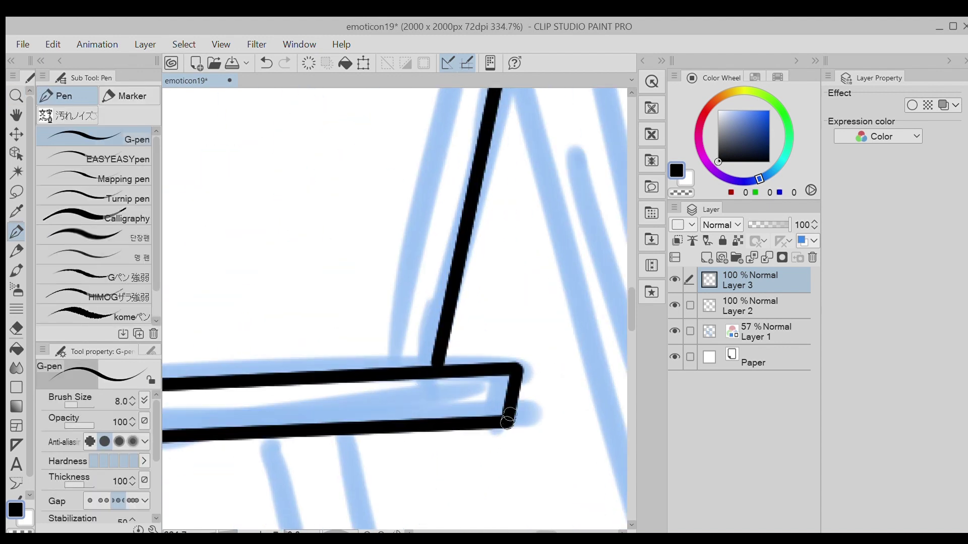
{"action": "left_click_drag", "start_coordinate": [525, 378], "coordinate": [525, 410]}
{"action": "key", "text": "ctrl+z"}
{"action": "mouse_move", "coordinate": [524, 376]}
{"action": "left_mouse_down"}
{"action": "mouse_move", "coordinate": [524, 413]}
{"action": "mouse_move", "coordinate": [460, 397]}
{"action": "mouse_move", "coordinate": [551, 348]}
{"action": "mouse_move", "coordinate": [491, 405]}
{"action": "left_mouse_up"}
{"action": "key", "text": "ctrl+z"}
{"action": "key", "text": "ctrl+z"}
Step: Ink the easel leg near the ledge's outer end with two straight slanted lines and close its foot
{"action": "mouse_move", "coordinate": [461, 322]}
{"action": "left_mouse_down"}
{"action": "mouse_move", "coordinate": [481, 348]}
{"action": "mouse_move", "coordinate": [452, 472]}
{"action": "left_mouse_up"}
{"action": "key", "text": "p"}
{"action": "key", "text": "/"}
{"action": "mouse_move", "coordinate": [504, 356]}
{"action": "left_mouse_down"}
{"action": "mouse_move", "coordinate": [453, 356]}
{"action": "mouse_move", "coordinate": [490, 356]}
{"action": "mouse_move", "coordinate": [515, 521]}
{"action": "left_mouse_up"}
{"action": "key", "text": "p"}
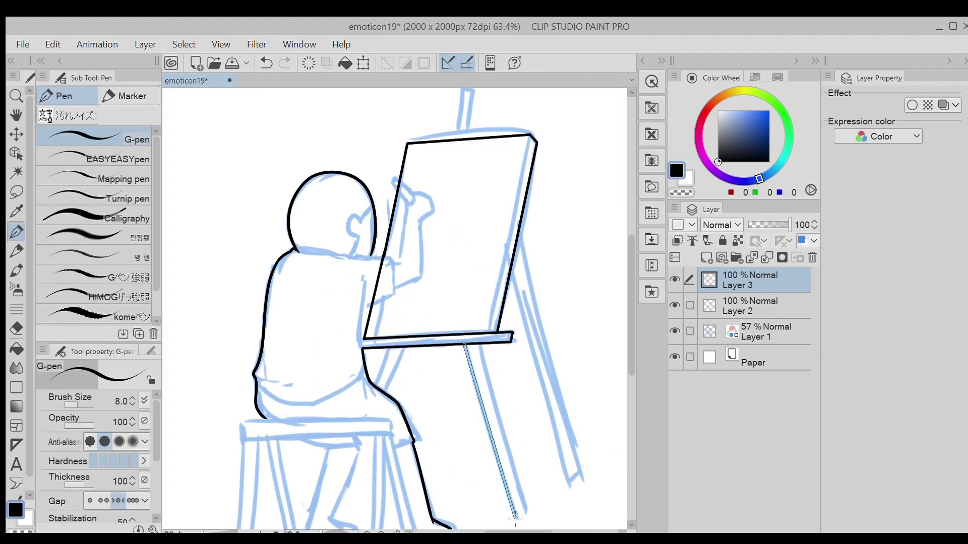
{"action": "mouse_move", "coordinate": [498, 400]}
{"action": "left_mouse_down"}
{"action": "mouse_move", "coordinate": [531, 520]}
{"action": "mouse_move", "coordinate": [537, 446]}
{"action": "left_mouse_up"}
{"action": "key", "text": "/"}
{"action": "scroll", "coordinate": [537, 445], "scroll_direction": "up", "scroll_amount": 3}
{"action": "key", "text": "p"}
{"action": "left_click_drag", "start_coordinate": [580, 367], "coordinate": [529, 372]}
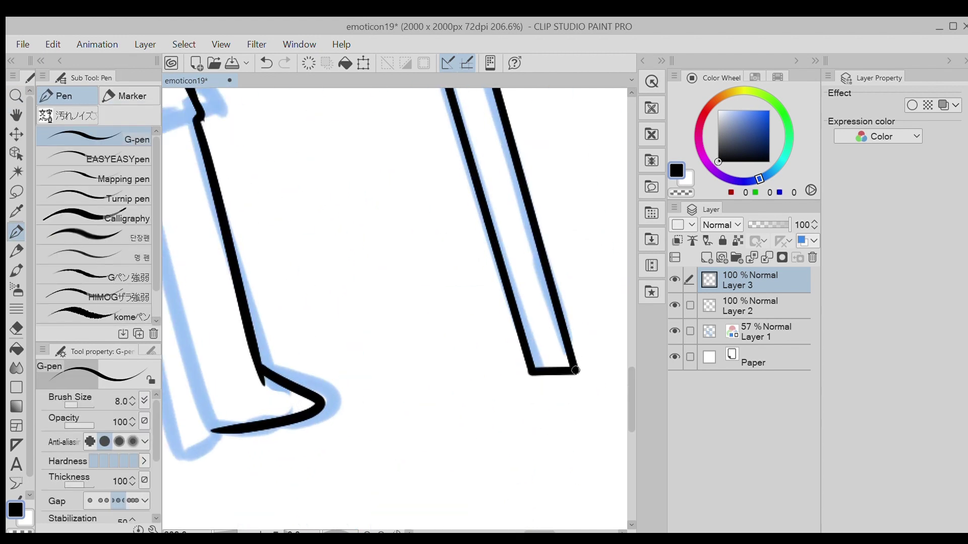
{"action": "key", "text": "/"}
Step: Lasso the inked easel leg and paste a copy of it onto its own layer
{"action": "scroll", "coordinate": [521, 388], "scroll_direction": "down", "scroll_amount": 4}
{"action": "scroll", "coordinate": [538, 337], "scroll_direction": "up", "scroll_amount": 1}
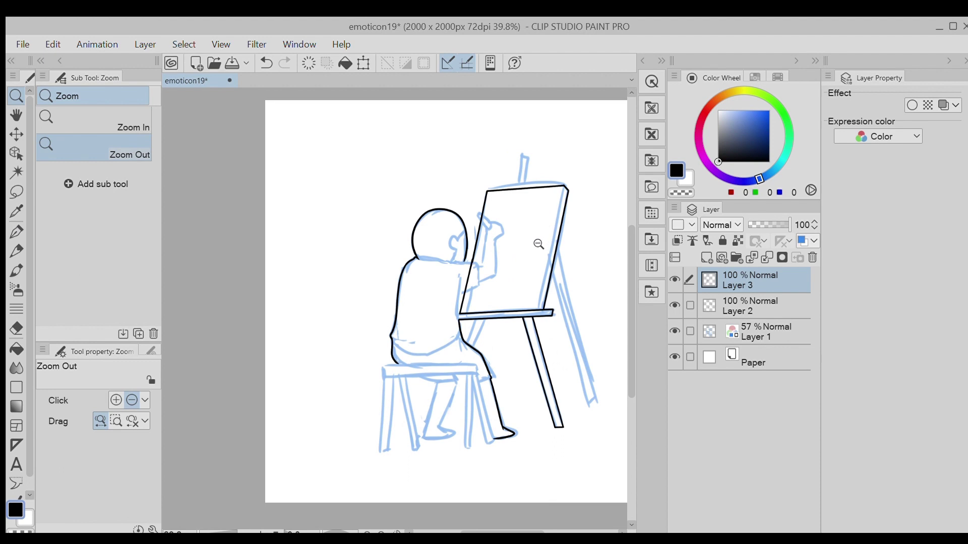
{"action": "scroll", "coordinate": [568, 222], "scroll_direction": "up", "scroll_amount": 3}
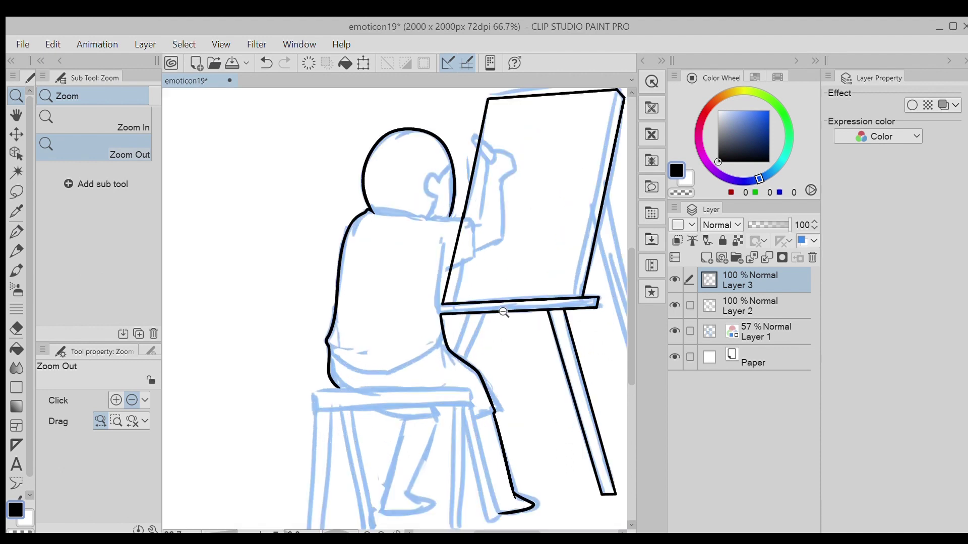
{"action": "key", "text": "p"}
{"action": "scroll", "coordinate": [459, 284], "scroll_direction": "up", "scroll_amount": 1}
{"action": "key", "text": "m"}
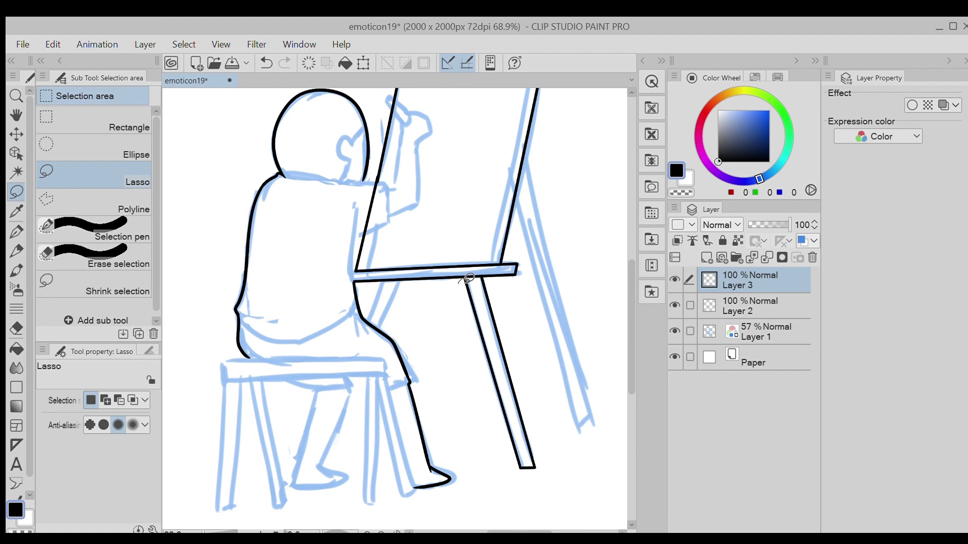
{"action": "left_click_drag", "start_coordinate": [484, 278], "coordinate": [462, 281]}
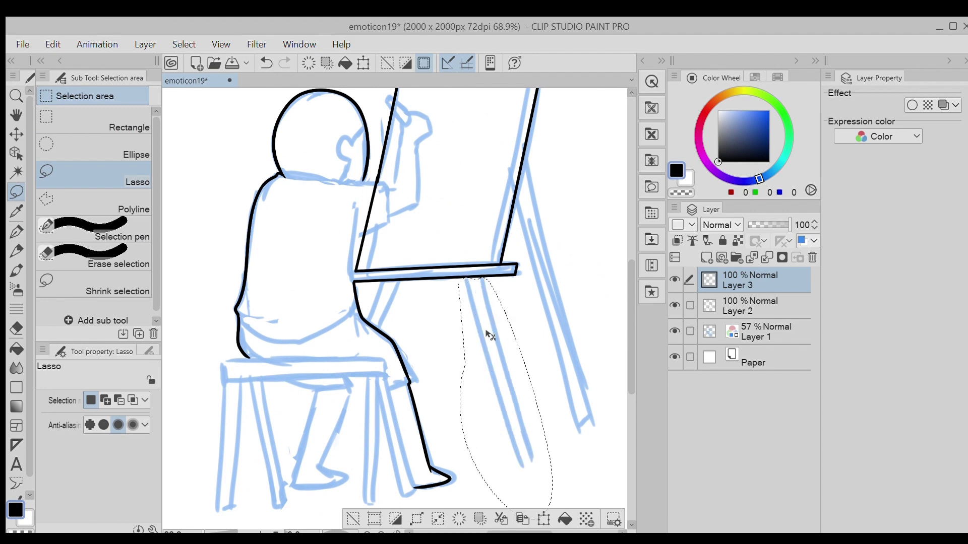
{"action": "key", "text": "ctrl+c"}
{"action": "key", "text": "ctrl+v"}
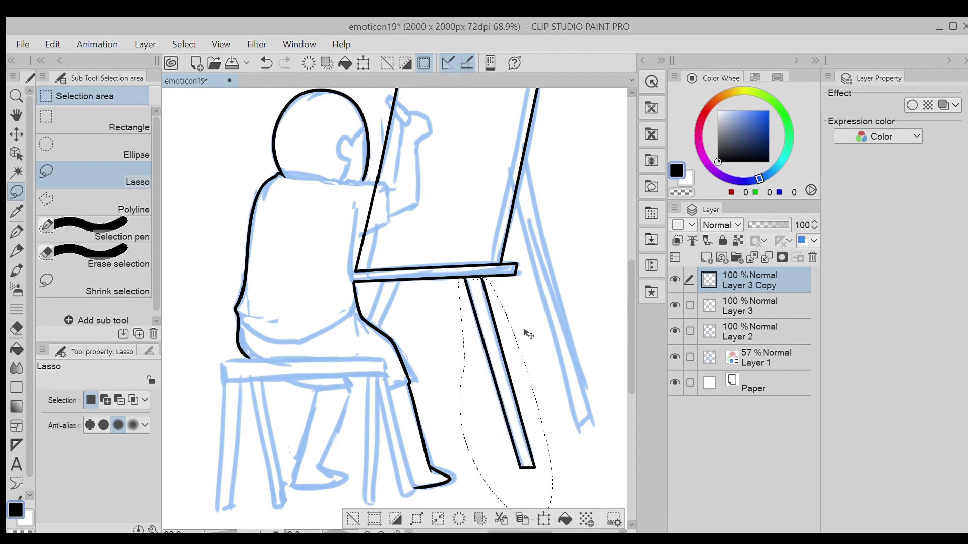
Step: Flip the copied easel leg horizontally and place it under the ledge's end nearest the figure
{"action": "key", "text": "ctrl+t"}
{"action": "left_click", "coordinate": [82, 400]}
{"action": "left_click_drag", "start_coordinate": [545, 432], "coordinate": [392, 432]}
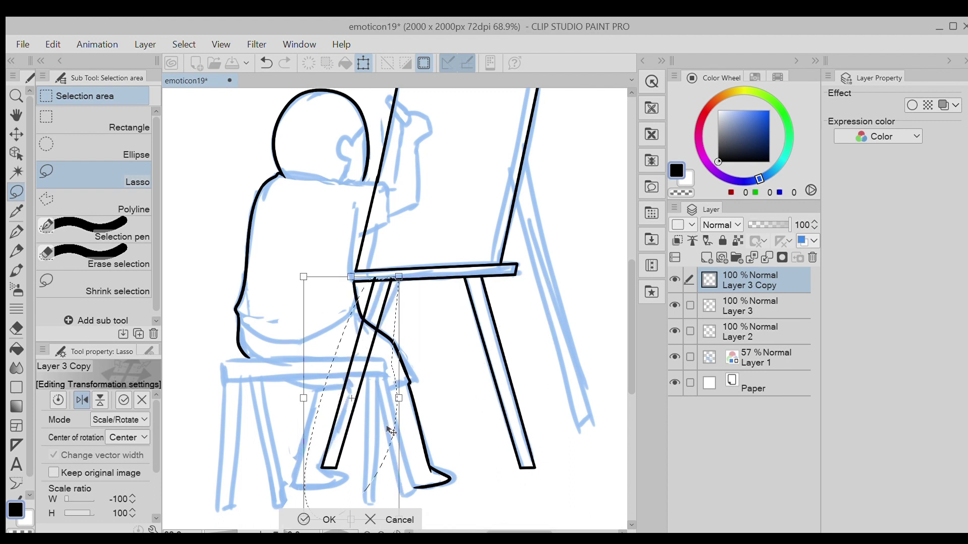
{"action": "left_click", "coordinate": [304, 519]}
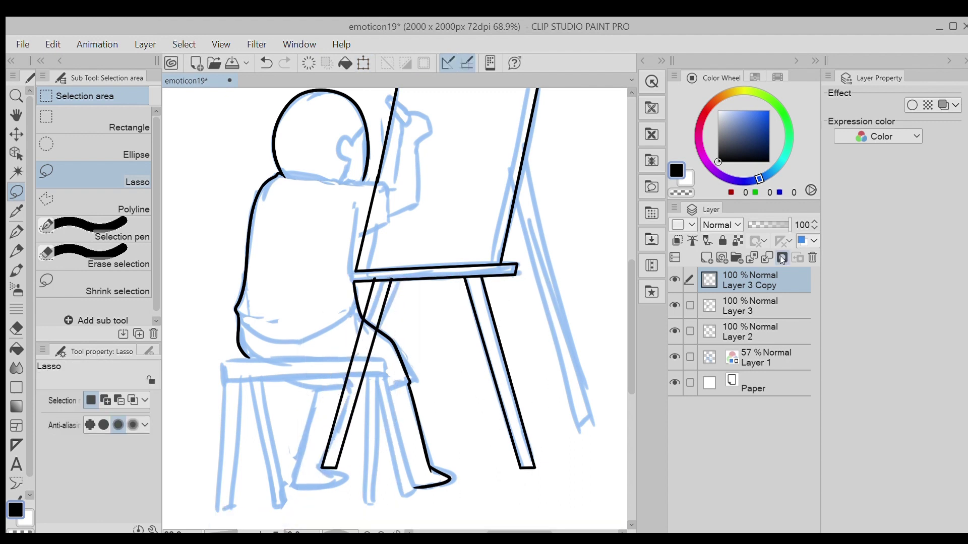
Step: Erase the part of the copied leg that overlaps the ledge and merge the copy into the easel's layer
{"action": "key", "text": "e"}
{"action": "scroll", "coordinate": [380, 276], "scroll_direction": "up", "scroll_amount": 5}
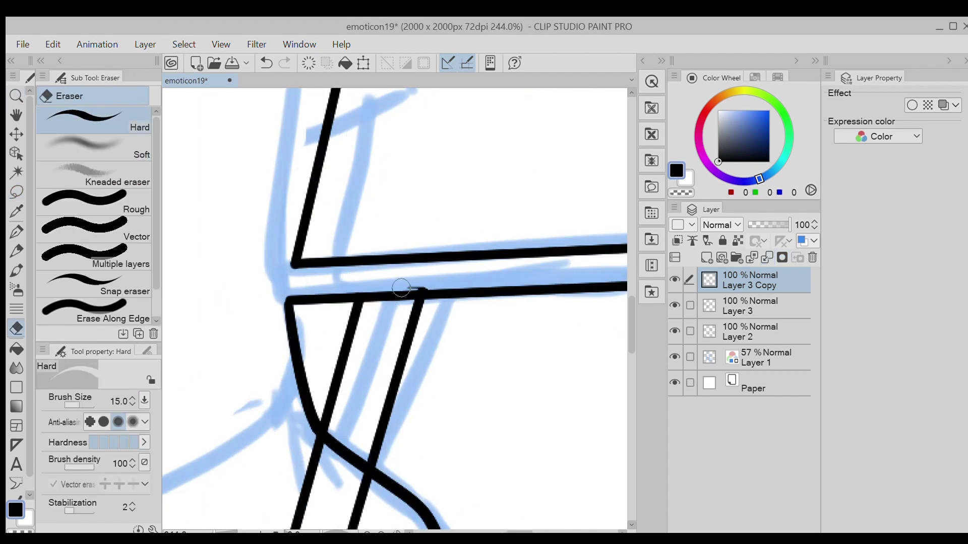
{"action": "left_click_drag", "start_coordinate": [402, 288], "coordinate": [359, 292]}
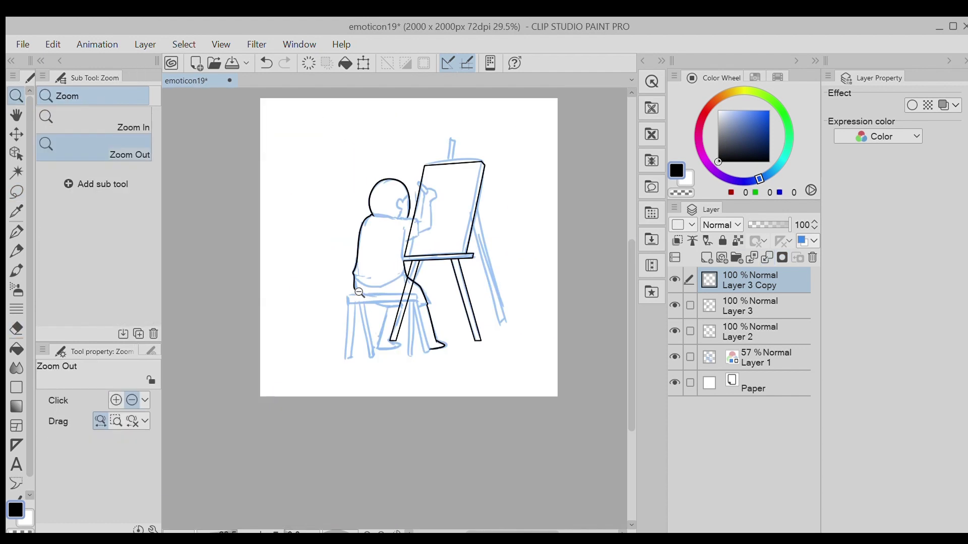
{"action": "left_click", "coordinate": [763, 254]}
Step: Check the easel's line art by toggling its layer's visibility and add a new raster layer above it
{"action": "left_click", "coordinate": [736, 300]}
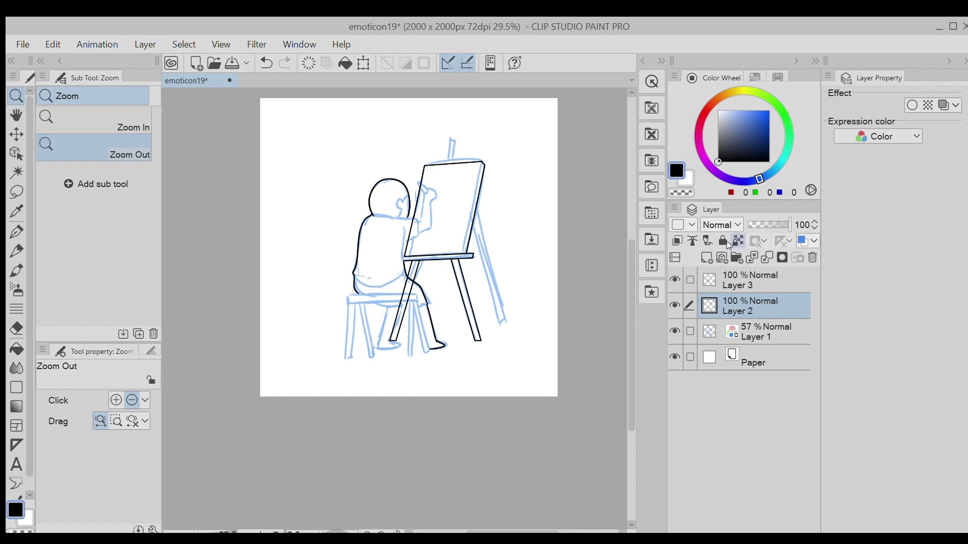
{"action": "left_click", "coordinate": [741, 280]}
{"action": "left_click", "coordinate": [674, 279]}
{"action": "left_click", "coordinate": [674, 279]}
{"action": "left_click", "coordinate": [674, 278]}
{"action": "left_click", "coordinate": [674, 279]}
{"action": "left_click", "coordinate": [706, 256]}
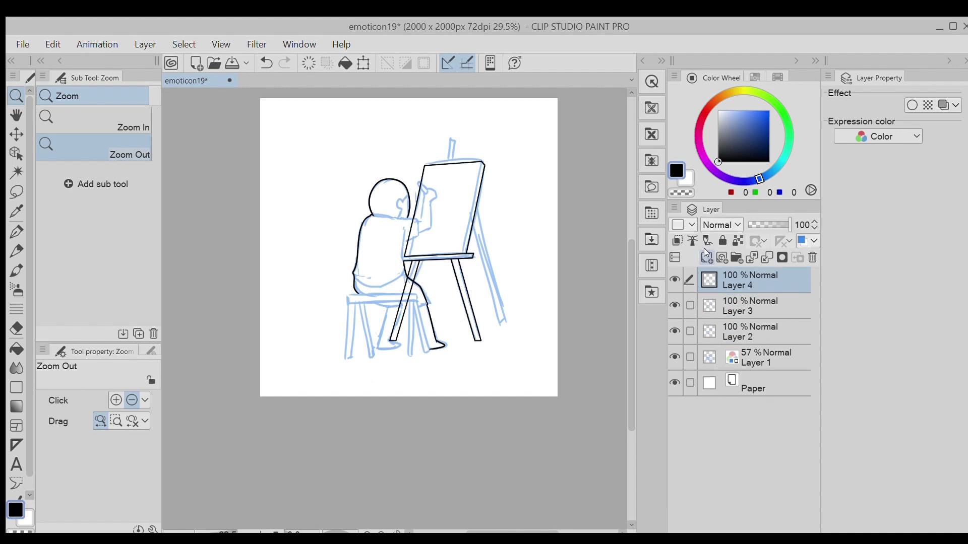
Step: Draw the stool's seat as a long flat rectangle over the sketch with the Rectangle figure tool
{"action": "scroll", "coordinate": [389, 318], "scroll_direction": "up", "scroll_amount": 5}
{"action": "left_click", "coordinate": [12, 386]}
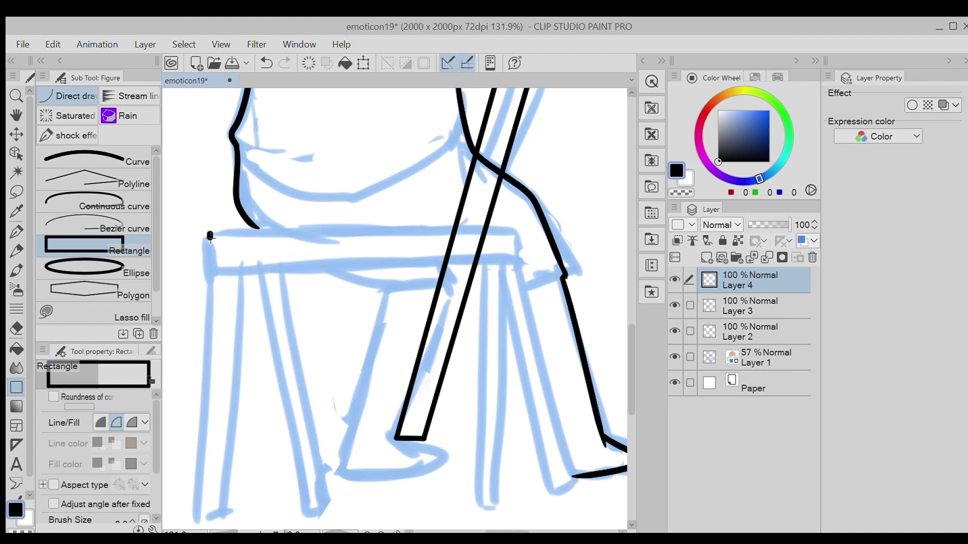
{"action": "left_click_drag", "start_coordinate": [210, 237], "coordinate": [537, 263]}
{"action": "key", "text": "ctrl+z"}
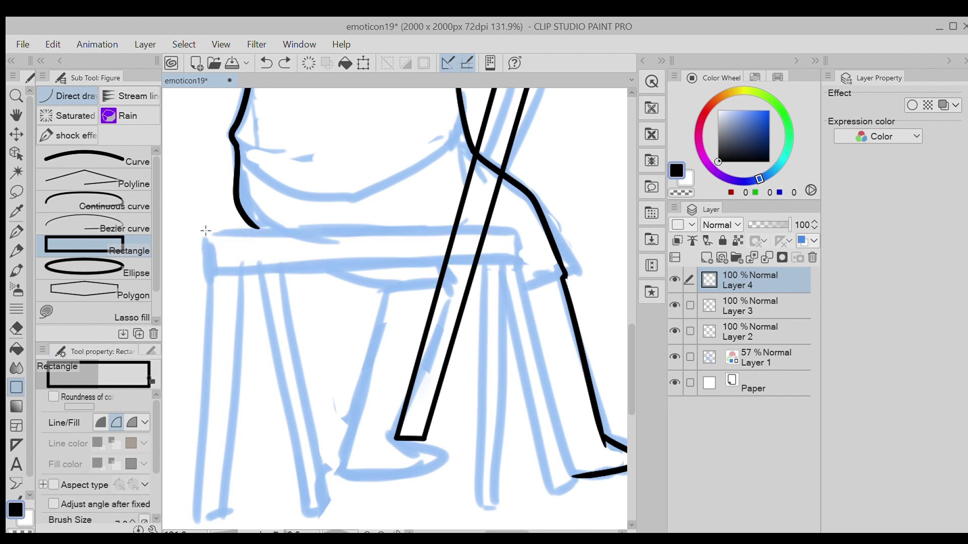
{"action": "mouse_move", "coordinate": [205, 231]}
{"action": "left_mouse_down"}
{"action": "mouse_move", "coordinate": [525, 262]}
{"action": "mouse_move", "coordinate": [454, 262]}
{"action": "mouse_move", "coordinate": [504, 262]}
{"action": "left_mouse_up"}
Step: Reduce the G-pen brush size to 7 and ink the stool's front left leg with a closed foot
{"action": "key", "text": "p"}
{"action": "left_click_drag", "start_coordinate": [328, 191], "coordinate": [301, 442]}
{"action": "key", "text": "ctrl+z"}
{"action": "key", "text": "bracketleft"}
{"action": "left_click_drag", "start_coordinate": [327, 191], "coordinate": [293, 441]}
{"action": "left_click_drag", "start_coordinate": [361, 192], "coordinate": [325, 437]}
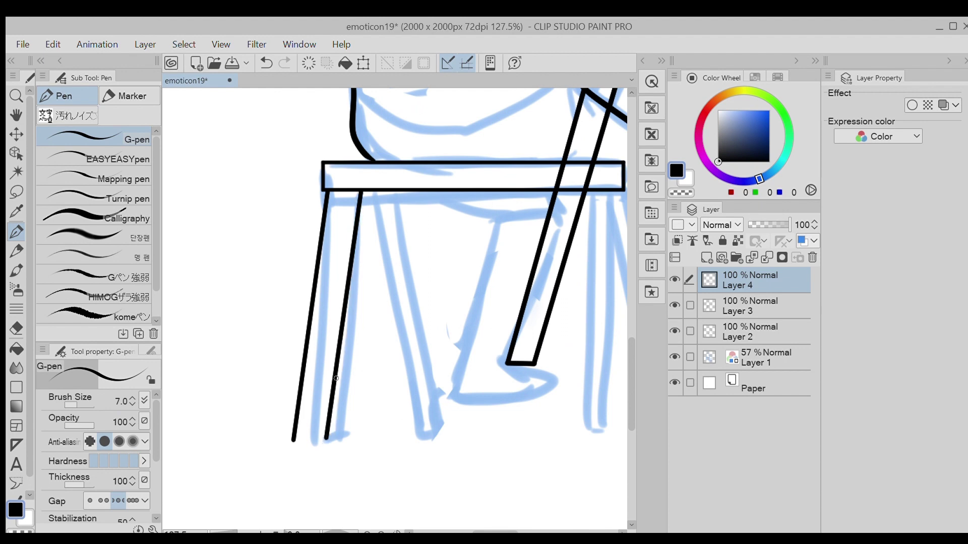
{"action": "key", "text": "ctrl+z"}
{"action": "left_click_drag", "start_coordinate": [358, 192], "coordinate": [325, 438]}
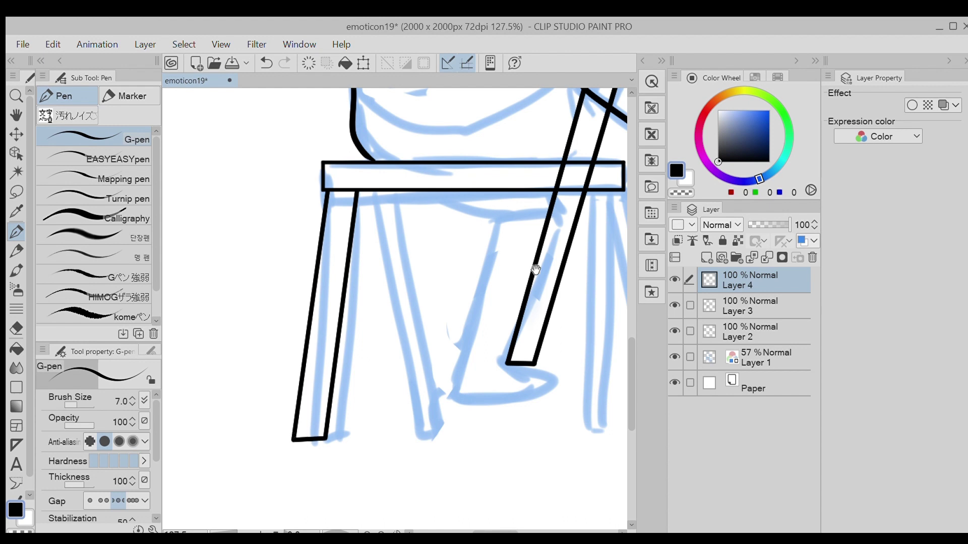
{"action": "left_click_drag", "start_coordinate": [535, 269], "coordinate": [395, 310]}
{"action": "mouse_move", "coordinate": [455, 230]}
{"action": "left_mouse_down"}
{"action": "mouse_move", "coordinate": [443, 465]}
{"action": "mouse_move", "coordinate": [432, 474]}
{"action": "mouse_move", "coordinate": [511, 448]}
{"action": "left_mouse_up"}
{"action": "key", "text": "ctrl+z"}
Step: Lasso the stool's inked leg and paste a copy of it onto its own layer
{"action": "key", "text": "m"}
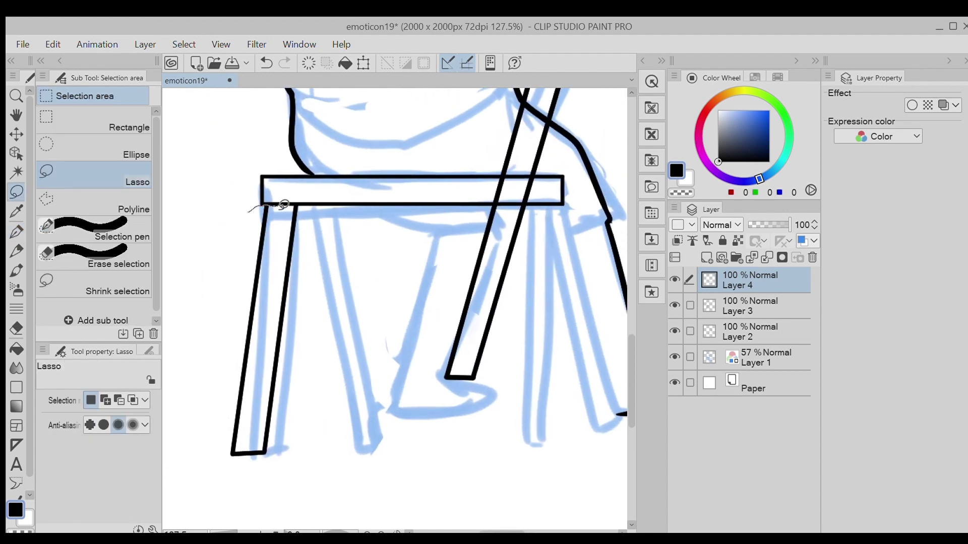
{"action": "mouse_move", "coordinate": [294, 205]}
{"action": "left_mouse_down"}
{"action": "mouse_move", "coordinate": [238, 484]}
{"action": "mouse_move", "coordinate": [229, 456]}
{"action": "left_mouse_up"}
{"action": "scroll", "coordinate": [353, 303], "scroll_direction": "down", "scroll_amount": 2}
{"action": "scroll", "coordinate": [437, 309], "scroll_direction": "up", "scroll_amount": 2}
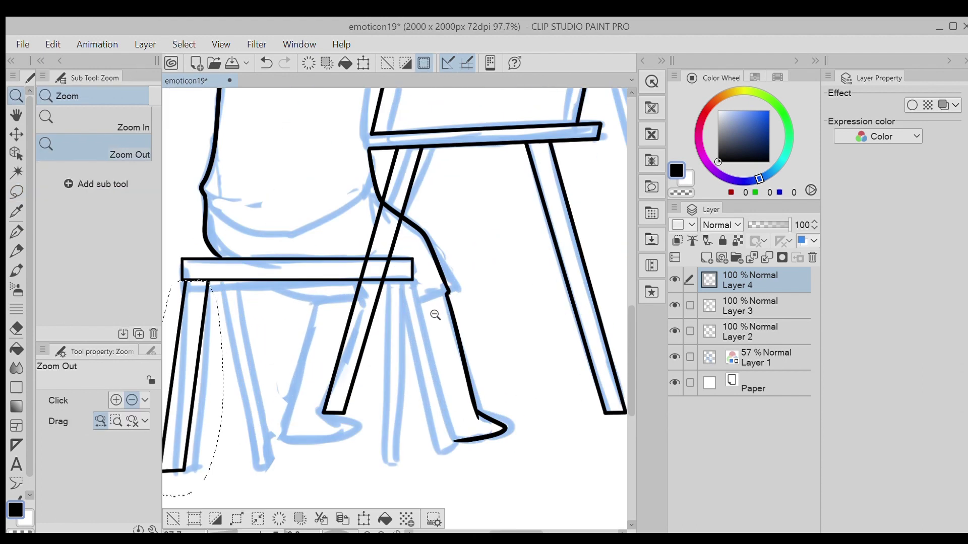
{"action": "key", "text": "ctrl+c"}
{"action": "key", "text": "ctrl+v"}
Step: Place the copied leg under the opposite end of the stool's seat, clear the selection and merge it into the stool's layer
{"action": "key", "text": "k"}
{"action": "mouse_move", "coordinate": [189, 389]}
{"action": "left_mouse_down"}
{"action": "mouse_move", "coordinate": [382, 386]}
{"action": "mouse_move", "coordinate": [347, 443]}
{"action": "mouse_move", "coordinate": [371, 378]}
{"action": "mouse_move", "coordinate": [387, 384]}
{"action": "left_mouse_up"}
{"action": "key", "text": "ctrl+d"}
{"action": "scroll", "coordinate": [396, 328], "scroll_direction": "down", "scroll_amount": 2}
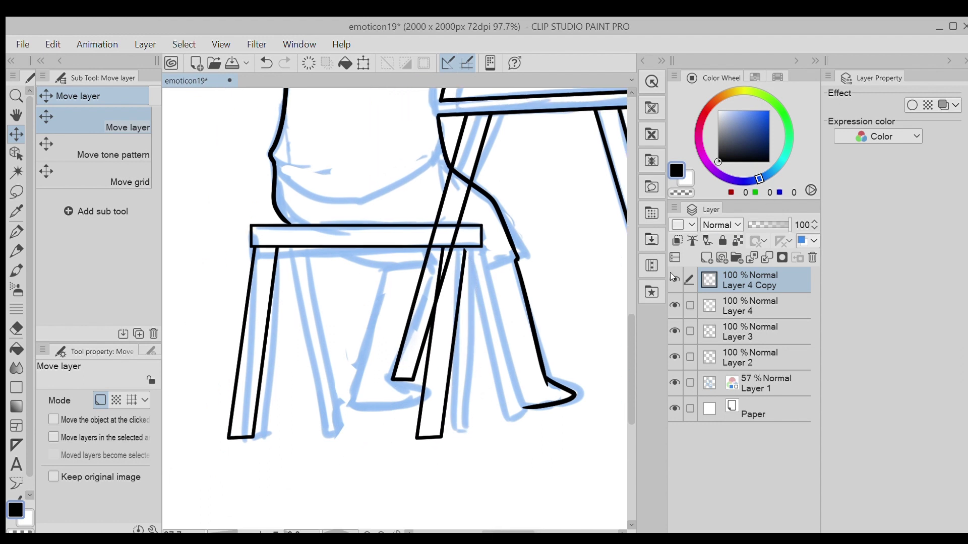
{"action": "left_click", "coordinate": [766, 258]}
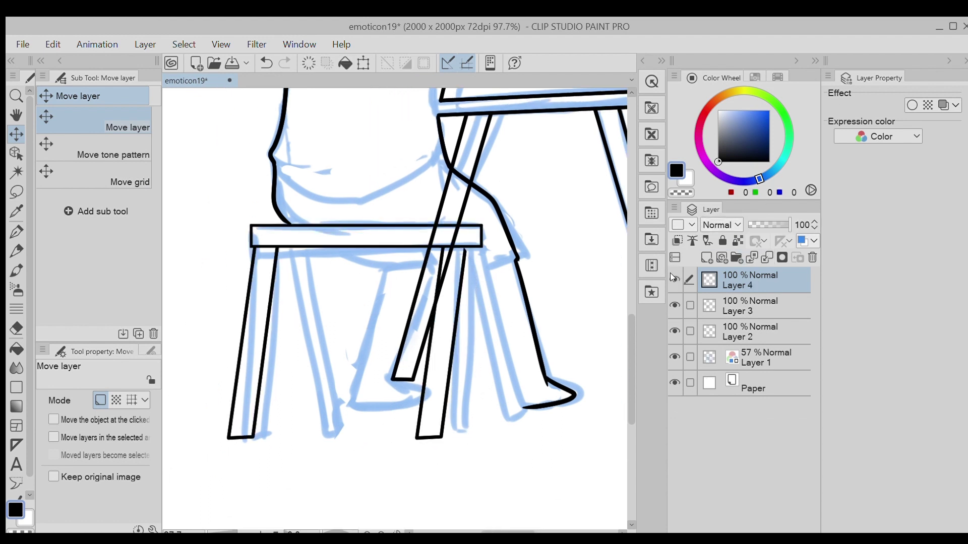
Step: Add a new raster layer and ink the two sides of the stool's back left leg, angled inward from the front leg
{"action": "key", "text": "p"}
{"action": "scroll", "coordinate": [452, 241], "scroll_direction": "up", "scroll_amount": 5}
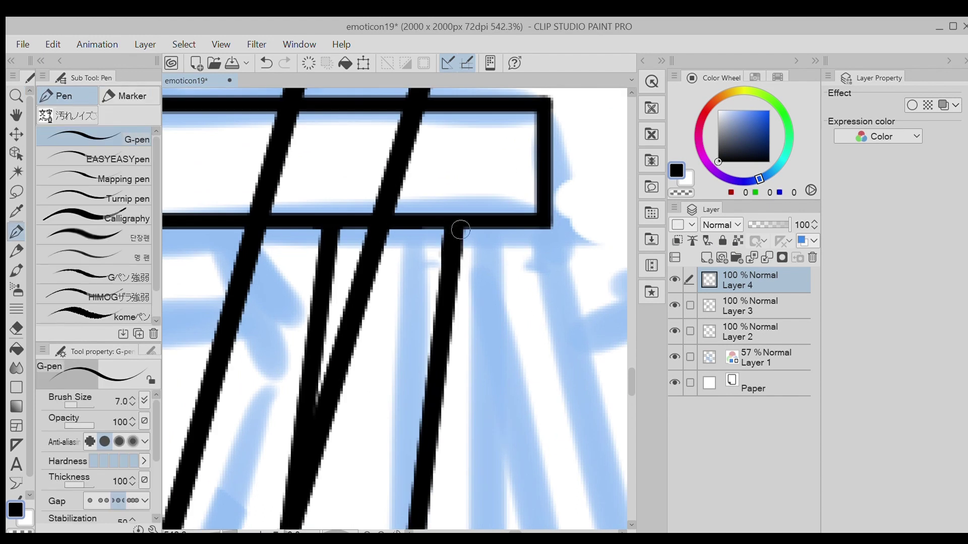
{"action": "left_click", "coordinate": [706, 258]}
{"action": "scroll", "coordinate": [364, 242], "scroll_direction": "down", "scroll_amount": 4}
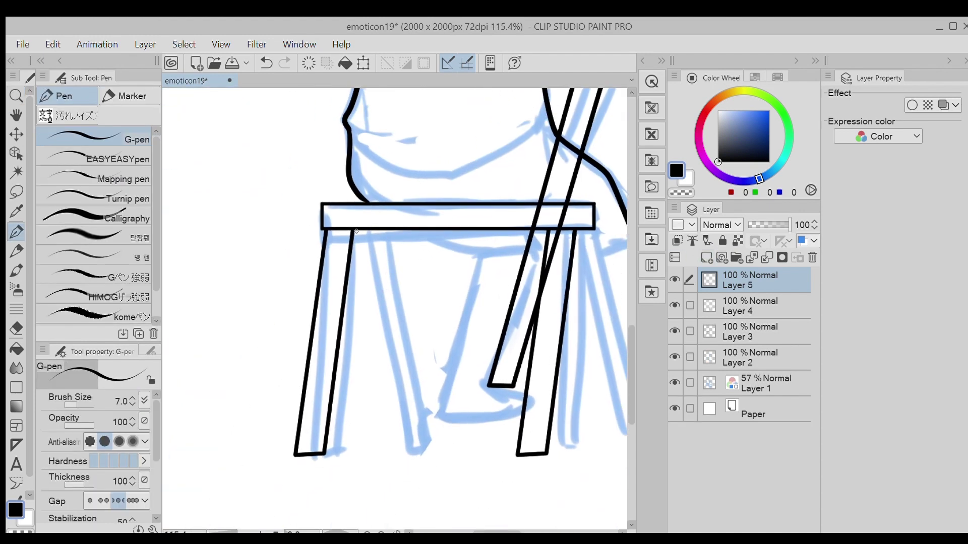
{"action": "mouse_move", "coordinate": [370, 308]}
{"action": "left_mouse_down"}
{"action": "mouse_move", "coordinate": [373, 436]}
{"action": "mouse_move", "coordinate": [386, 448]}
{"action": "left_mouse_up"}
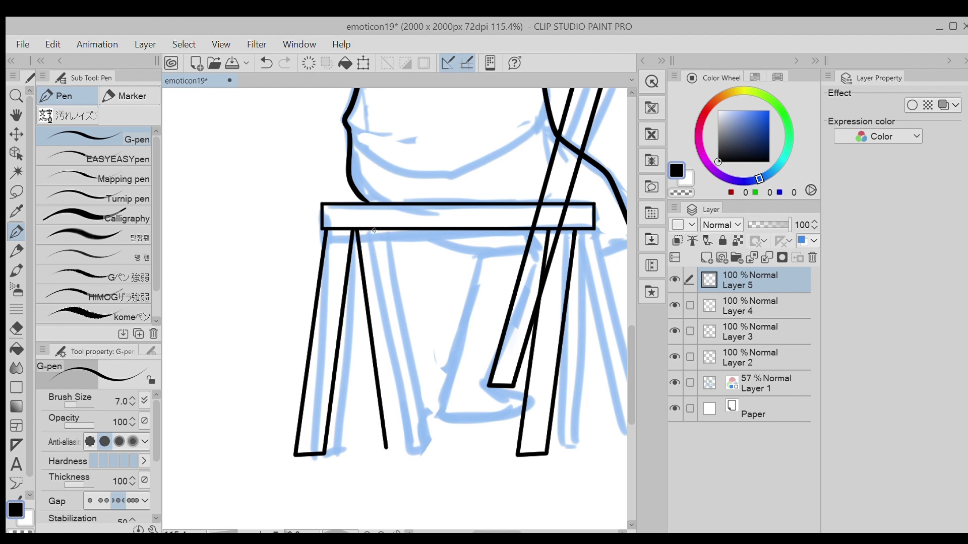
{"action": "key", "text": "ctrl+z"}
{"action": "left_click_drag", "start_coordinate": [352, 231], "coordinate": [384, 450]}
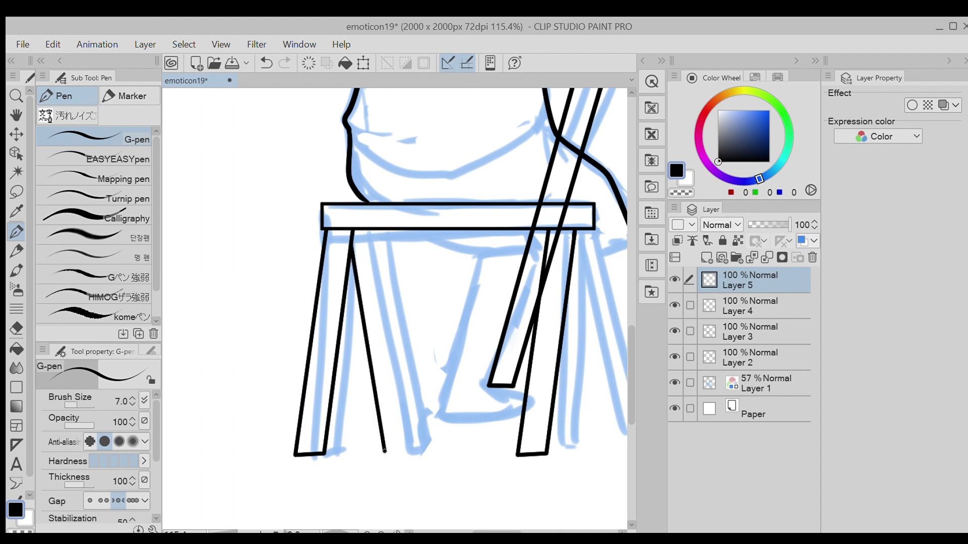
{"action": "left_click_drag", "start_coordinate": [370, 230], "coordinate": [409, 447]}
Step: Trim the overlong line end with the hard eraser and close the foot of the stool's back left leg
{"action": "scroll", "coordinate": [408, 440], "scroll_direction": "up", "scroll_amount": 2}
{"action": "scroll", "coordinate": [409, 440], "scroll_direction": "up", "scroll_amount": 2}
{"action": "key", "text": "e"}
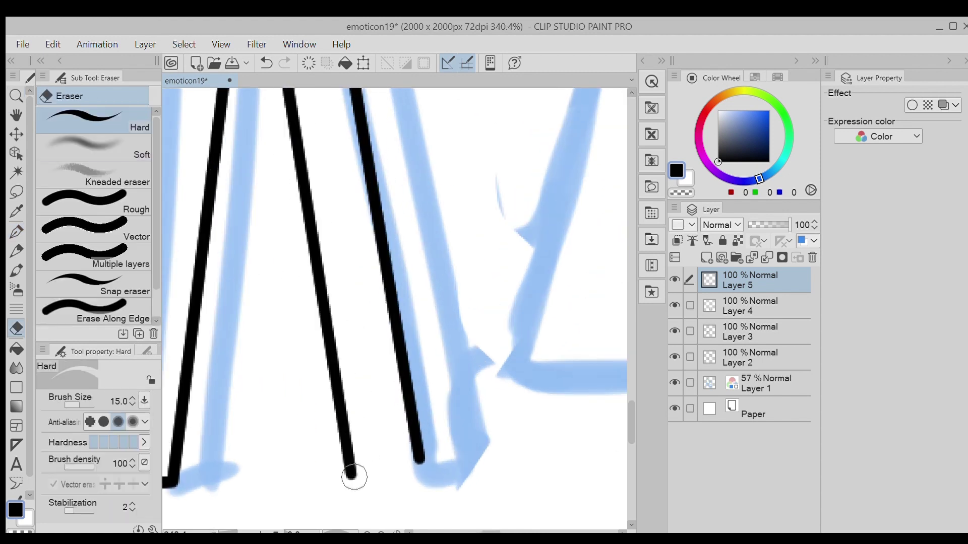
{"action": "mouse_move", "coordinate": [352, 475]}
{"action": "left_mouse_down"}
{"action": "mouse_move", "coordinate": [382, 462]}
{"action": "mouse_move", "coordinate": [349, 462]}
{"action": "left_mouse_up"}
{"action": "key", "text": "p"}
Step: Duplicate the back leg's layer and place the copy beside the stool's front right leg
{"action": "scroll", "coordinate": [307, 451], "scroll_direction": "down", "scroll_amount": 6}
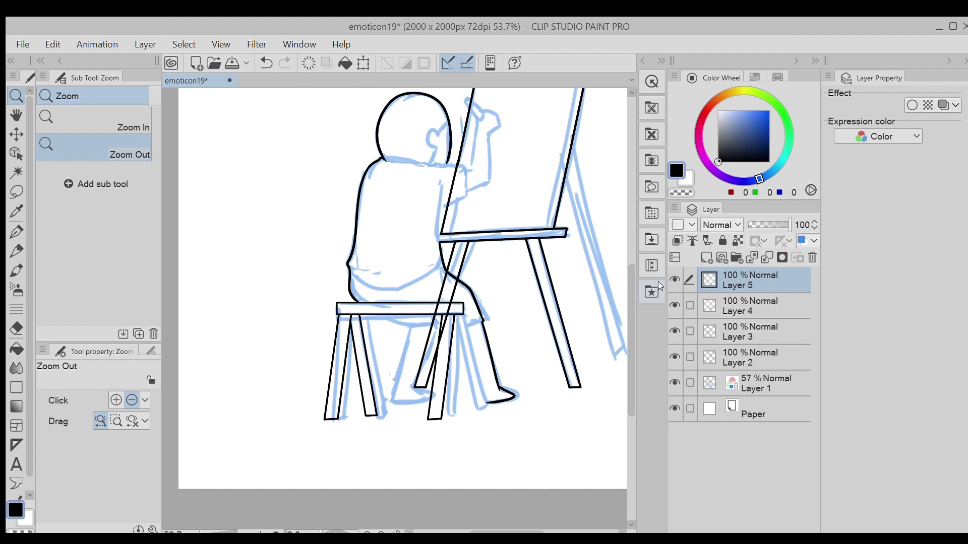
{"action": "key", "text": "ctrl+j"}
{"action": "key", "text": "k"}
{"action": "left_click_drag", "start_coordinate": [352, 378], "coordinate": [457, 397]}
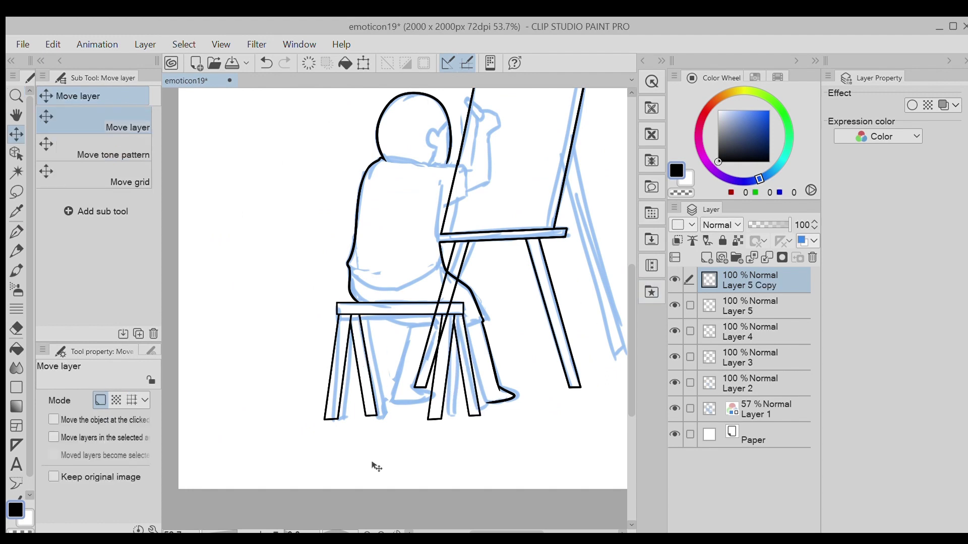
Step: Merge the duplicated back leg with the original and merge both into the stool's layer
{"action": "left_click", "coordinate": [763, 256]}
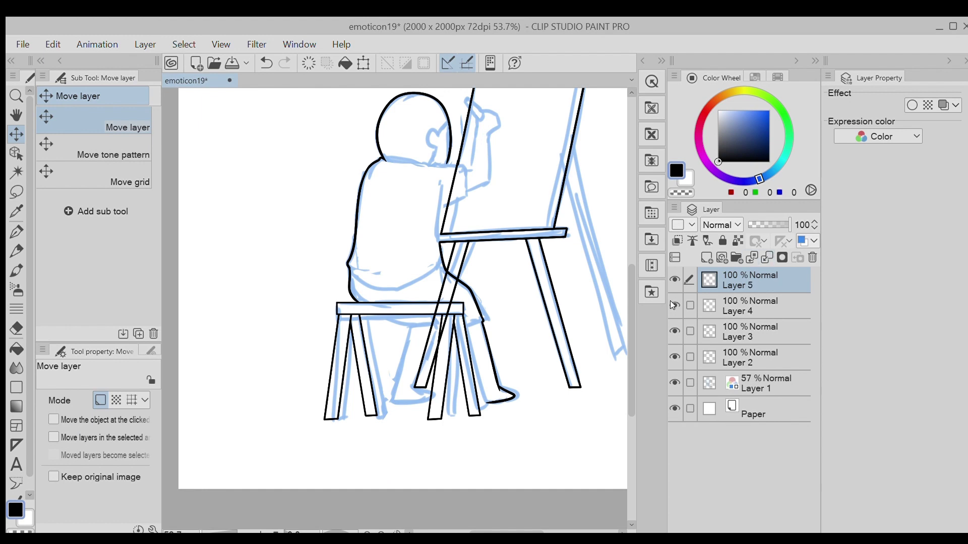
{"action": "left_click", "coordinate": [766, 258]}
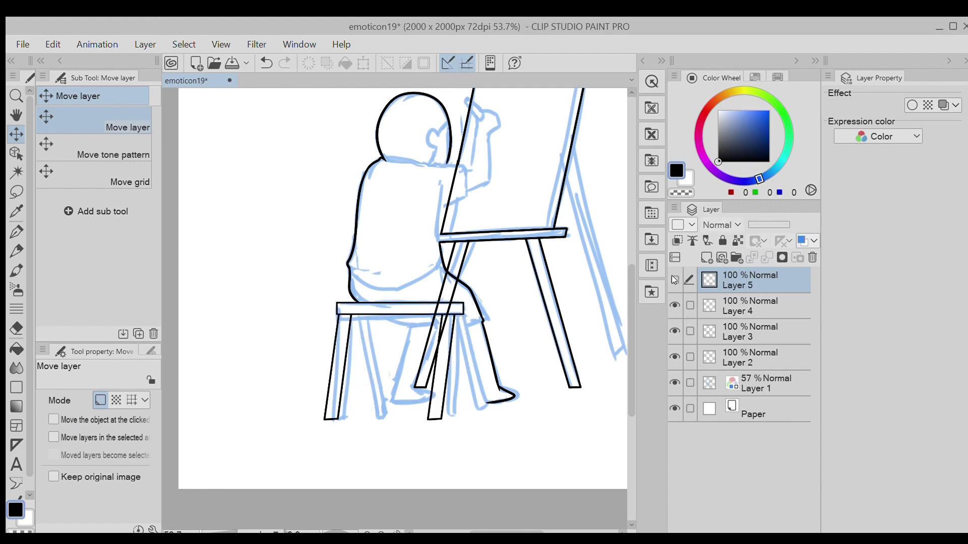
{"action": "left_click", "coordinate": [674, 305]}
{"action": "left_click", "coordinate": [673, 305]}
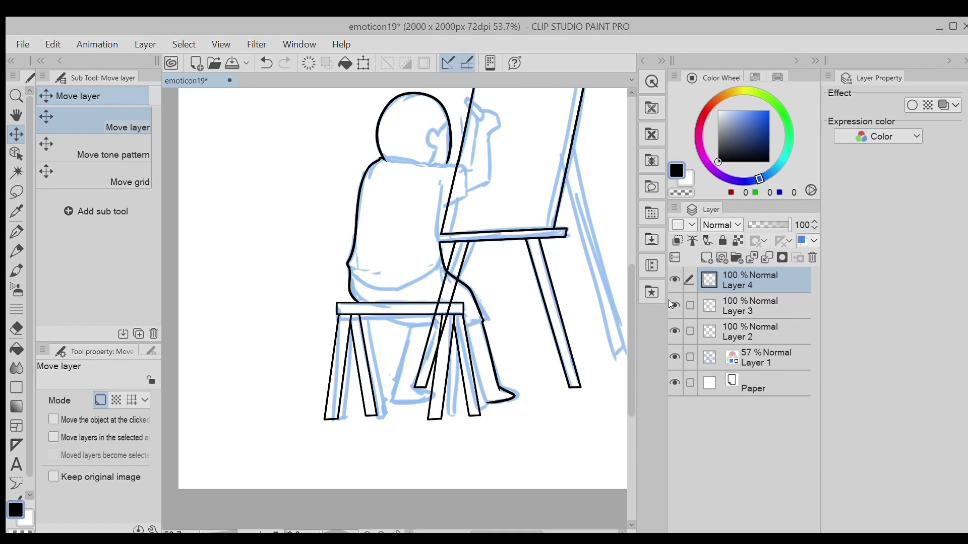
Step: Select Layer 2 and ink the underside of the left shorts leg just below the stool's seat
{"action": "left_click", "coordinate": [724, 328]}
{"action": "key", "text": "/"}
{"action": "scroll", "coordinate": [448, 319], "scroll_direction": "up", "scroll_amount": 5}
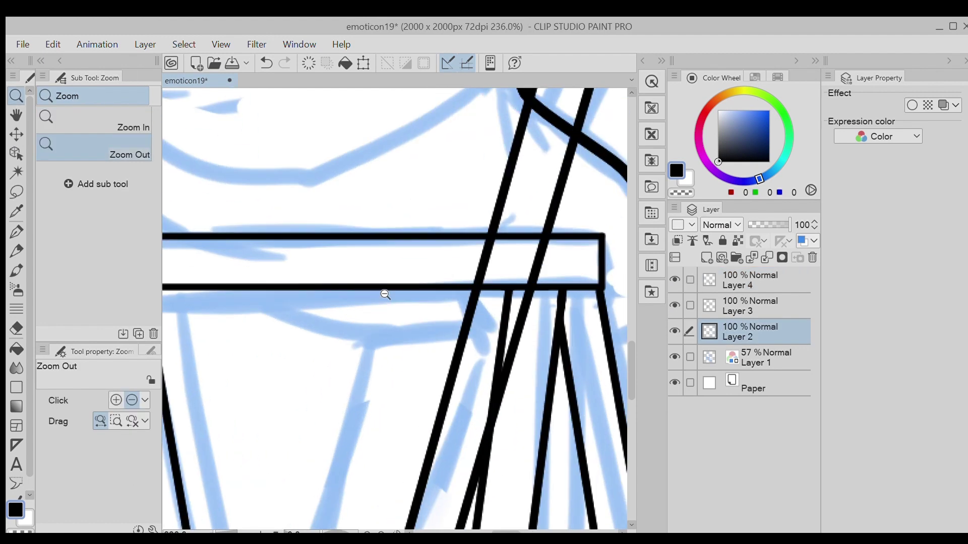
{"action": "key", "text": "p"}
{"action": "left_click_drag", "start_coordinate": [233, 288], "coordinate": [325, 335]}
{"action": "key", "text": "ctrl+z"}
{"action": "left_click_drag", "start_coordinate": [416, 299], "coordinate": [481, 238]}
{"action": "mouse_move", "coordinate": [297, 225]}
{"action": "left_mouse_down"}
{"action": "mouse_move", "coordinate": [437, 266]}
{"action": "mouse_move", "coordinate": [491, 164]}
{"action": "mouse_move", "coordinate": [373, 449]}
{"action": "mouse_move", "coordinate": [477, 511]}
{"action": "mouse_move", "coordinate": [507, 501]}
{"action": "left_mouse_up"}
{"action": "key", "text": "ctrl+z"}
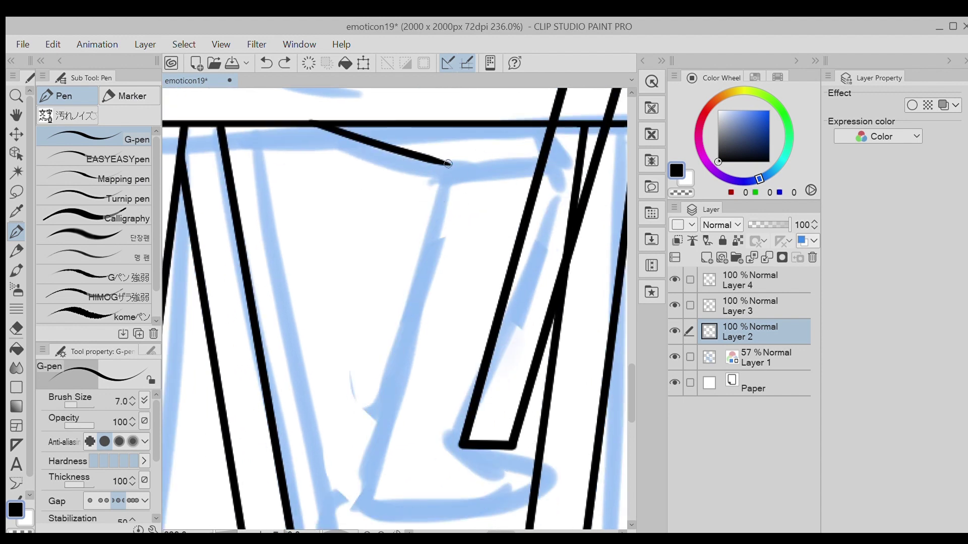
Step: Ink both sides of the figure's left lower leg and its foot between the stool's legs
{"action": "mouse_move", "coordinate": [448, 163]}
{"action": "left_mouse_down"}
{"action": "mouse_move", "coordinate": [359, 490]}
{"action": "mouse_move", "coordinate": [507, 502]}
{"action": "left_mouse_up"}
{"action": "left_click_drag", "start_coordinate": [484, 302], "coordinate": [441, 337]}
{"action": "mouse_move", "coordinate": [519, 197]}
{"action": "left_mouse_down"}
{"action": "mouse_move", "coordinate": [480, 359]}
{"action": "mouse_move", "coordinate": [510, 216]}
{"action": "mouse_move", "coordinate": [463, 495]}
{"action": "mouse_move", "coordinate": [488, 505]}
{"action": "left_mouse_up"}
{"action": "key", "text": "ctrl+z"}
{"action": "left_click_drag", "start_coordinate": [481, 506], "coordinate": [539, 400]}
{"action": "mouse_move", "coordinate": [493, 425]}
{"action": "left_mouse_down"}
{"action": "mouse_move", "coordinate": [535, 413]}
{"action": "mouse_move", "coordinate": [499, 373]}
{"action": "mouse_move", "coordinate": [528, 336]}
{"action": "left_mouse_up"}
{"action": "key", "text": "/"}
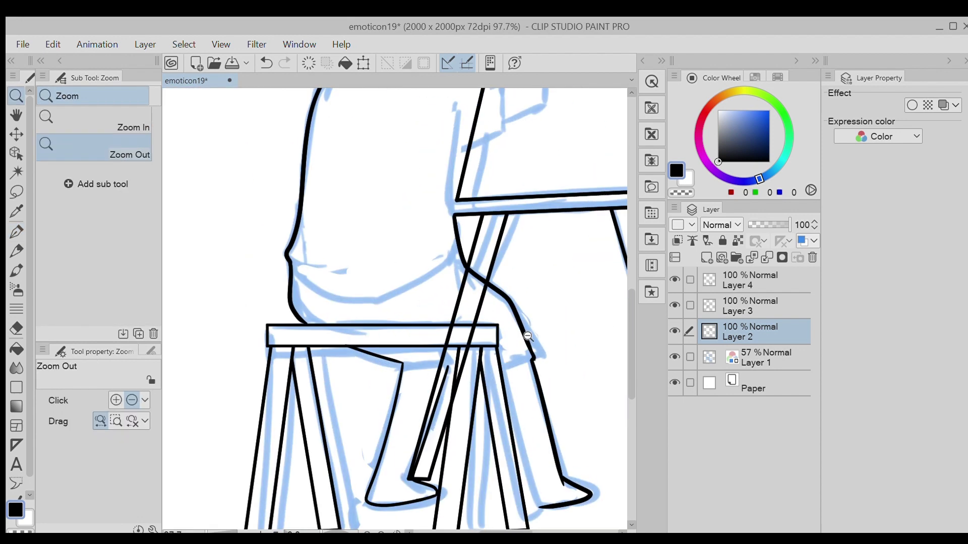
Step: Ink the hem of the shorts across the top of the left lower leg
{"action": "left_click", "coordinate": [445, 250]}
{"action": "left_click_drag", "start_coordinate": [445, 251], "coordinate": [484, 250]}
{"action": "key", "text": "p"}
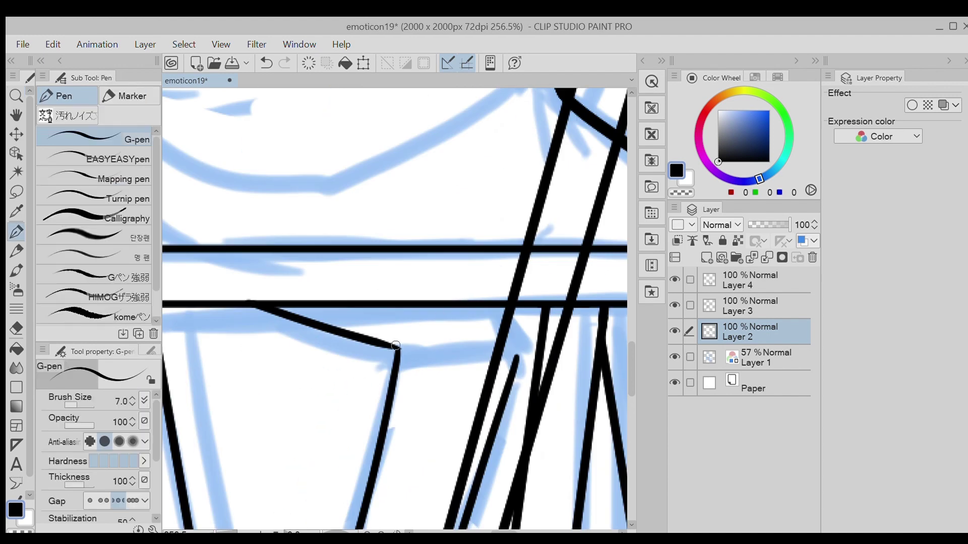
{"action": "mouse_move", "coordinate": [393, 346]}
{"action": "left_mouse_down"}
{"action": "mouse_move", "coordinate": [500, 334]}
{"action": "mouse_move", "coordinate": [448, 347]}
{"action": "left_mouse_up"}
{"action": "key", "text": "/"}
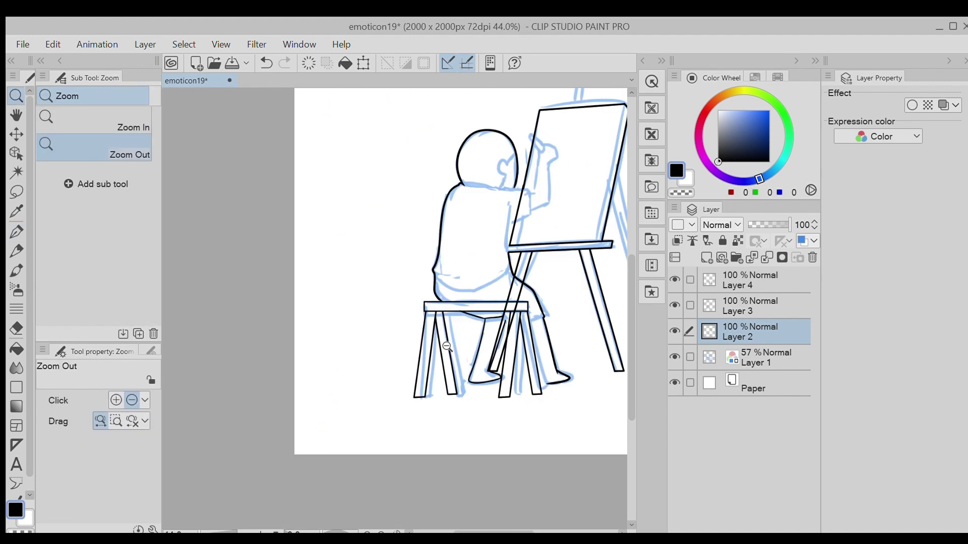
{"action": "left_click_drag", "start_coordinate": [541, 377], "coordinate": [480, 430]}
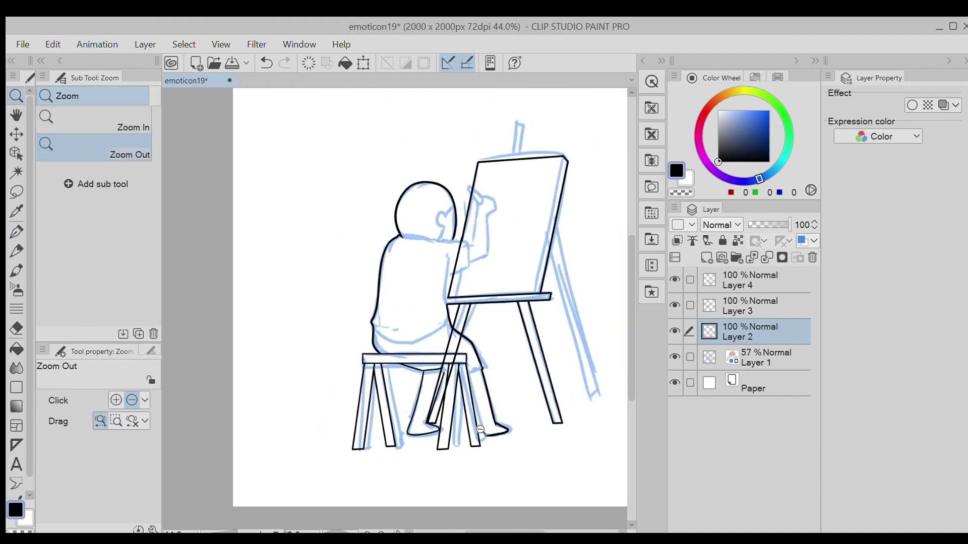
Step: Select Layer 3 and ink the two long sides of the easel's rear leg over the sketch
{"action": "key", "text": "p"}
{"action": "left_click", "coordinate": [731, 305]}
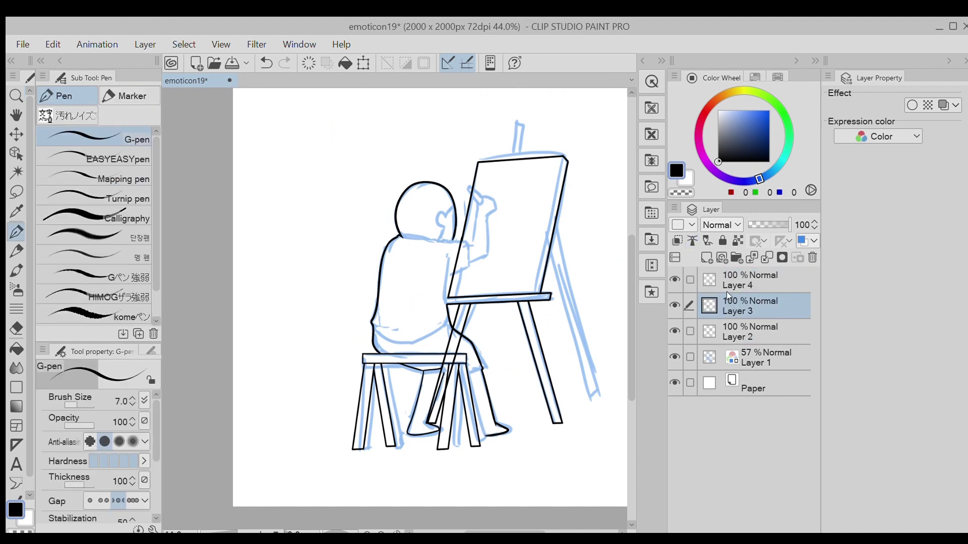
{"action": "mouse_move", "coordinate": [557, 267]}
{"action": "left_mouse_down"}
{"action": "mouse_move", "coordinate": [485, 255]}
{"action": "mouse_move", "coordinate": [511, 368]}
{"action": "left_mouse_up"}
{"action": "key", "text": "ctrl+z"}
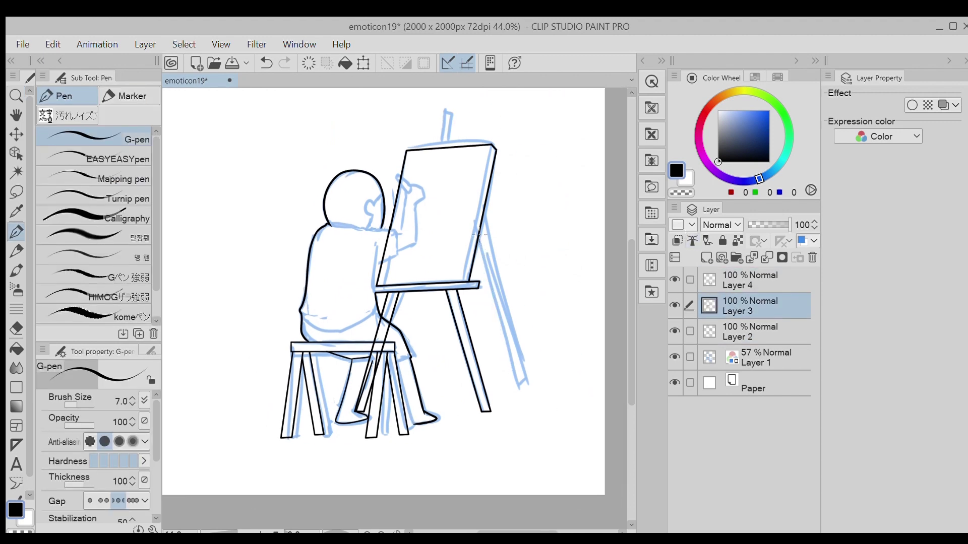
{"action": "left_click_drag", "start_coordinate": [478, 233], "coordinate": [514, 365]}
{"action": "mouse_move", "coordinate": [512, 305]}
{"action": "left_mouse_down"}
{"action": "mouse_move", "coordinate": [525, 363]}
{"action": "mouse_move", "coordinate": [512, 401]}
{"action": "left_mouse_up"}
Step: Close the foot of the easel's rear leg with a short line joining its two sides
{"action": "key", "text": "e"}
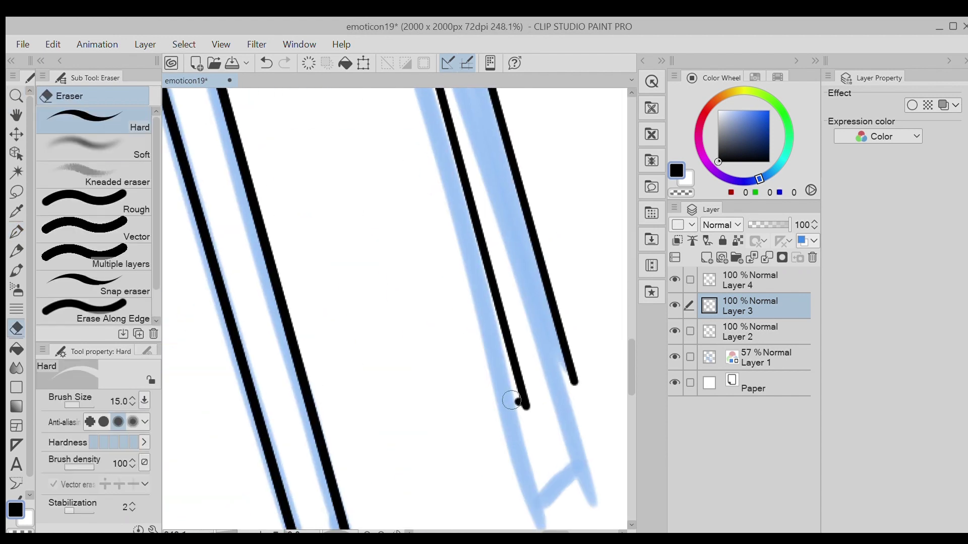
{"action": "key", "text": "p"}
{"action": "left_click", "coordinate": [579, 406], "text": "shift"}
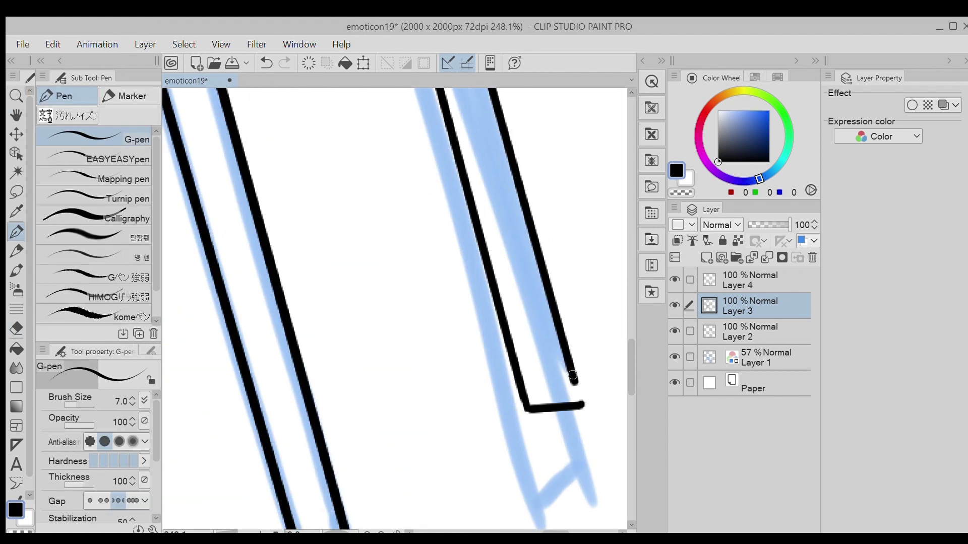
{"action": "left_click_drag", "start_coordinate": [569, 388], "coordinate": [485, 426]}
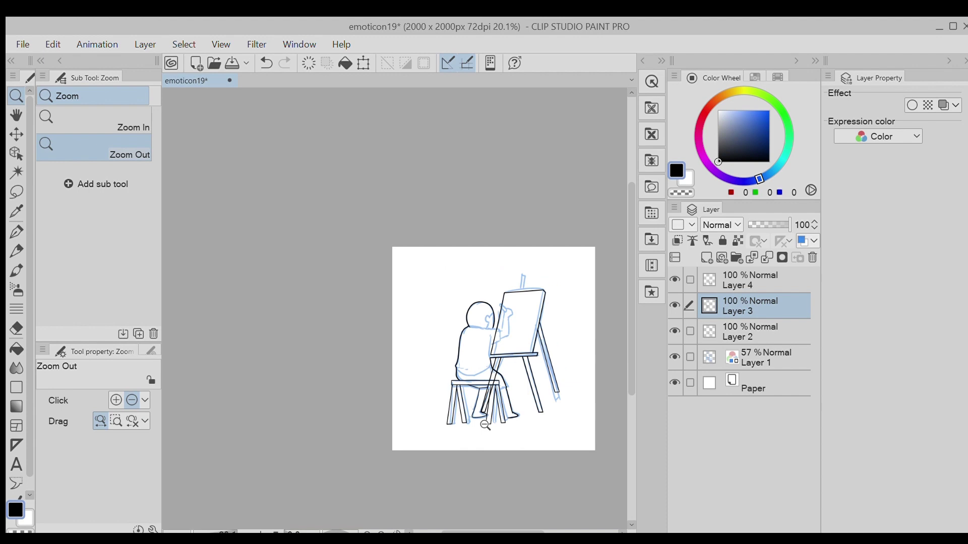
Step: Return to Layer 2 and ink the ear and the adjoining face lines inside the head
{"action": "left_click", "coordinate": [715, 285]}
{"action": "left_click", "coordinate": [672, 276]}
{"action": "left_click", "coordinate": [672, 276]}
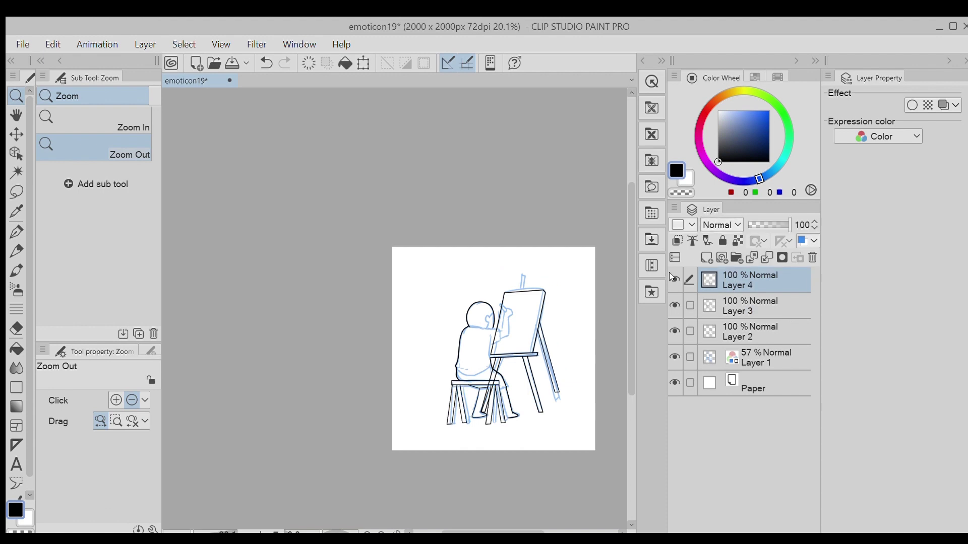
{"action": "left_click", "coordinate": [725, 305]}
{"action": "left_click", "coordinate": [735, 328]}
{"action": "mouse_move", "coordinate": [477, 322]}
{"action": "left_mouse_down"}
{"action": "mouse_move", "coordinate": [525, 274]}
{"action": "mouse_move", "coordinate": [497, 317]}
{"action": "mouse_move", "coordinate": [499, 368]}
{"action": "left_mouse_up"}
{"action": "key", "text": "p"}
{"action": "key", "text": "ctrl+z"}
{"action": "mouse_move", "coordinate": [522, 312]}
{"action": "left_mouse_down"}
{"action": "mouse_move", "coordinate": [495, 348]}
{"action": "mouse_move", "coordinate": [487, 402]}
{"action": "left_mouse_up"}
{"action": "key", "text": "ctrl+z"}
{"action": "mouse_move", "coordinate": [470, 439]}
{"action": "left_mouse_down"}
{"action": "mouse_move", "coordinate": [485, 399]}
{"action": "mouse_move", "coordinate": [482, 409]}
{"action": "left_mouse_up"}
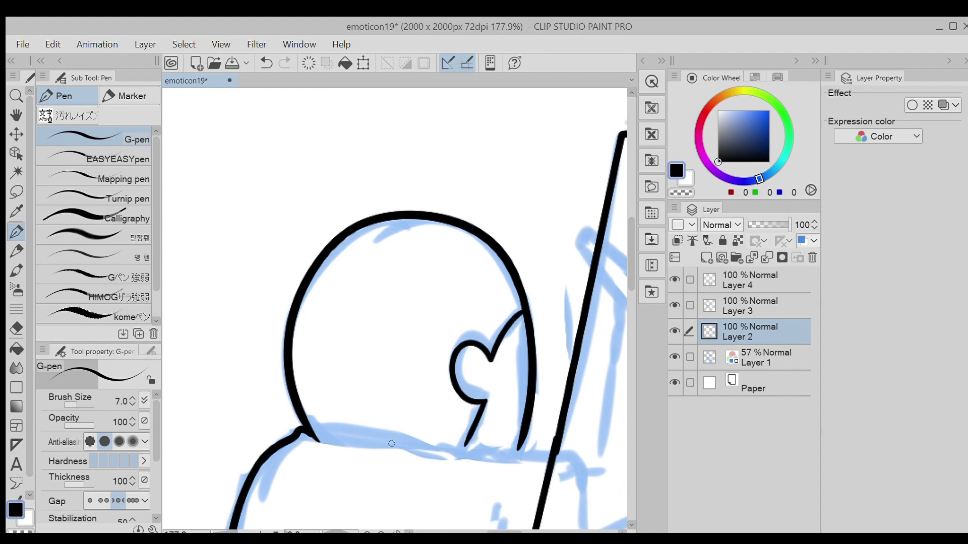
Step: Ink the neckline, the right shoulder and the short sleeve with its cuff
{"action": "left_click_drag", "start_coordinate": [317, 438], "coordinate": [479, 446]}
{"action": "mouse_move", "coordinate": [480, 446]}
{"action": "left_mouse_down"}
{"action": "mouse_move", "coordinate": [408, 381]}
{"action": "mouse_move", "coordinate": [487, 385]}
{"action": "left_mouse_up"}
{"action": "left_click_drag", "start_coordinate": [487, 385], "coordinate": [484, 326]}
{"action": "mouse_move", "coordinate": [468, 321]}
{"action": "left_mouse_down"}
{"action": "mouse_move", "coordinate": [492, 323]}
{"action": "mouse_move", "coordinate": [514, 423]}
{"action": "mouse_move", "coordinate": [439, 463]}
{"action": "left_mouse_up"}
{"action": "mouse_move", "coordinate": [515, 403]}
{"action": "left_mouse_down"}
{"action": "mouse_move", "coordinate": [540, 308]}
{"action": "mouse_move", "coordinate": [513, 216]}
{"action": "mouse_move", "coordinate": [499, 212]}
{"action": "left_mouse_up"}
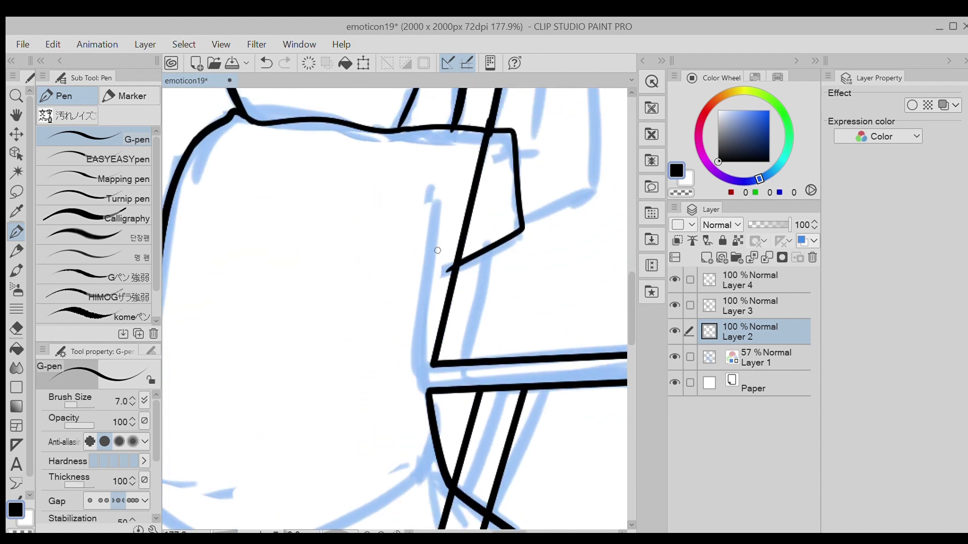
Step: Ink the right side of the shirt below the sleeve and its curved bottom hem
{"action": "mouse_move", "coordinate": [454, 191]}
{"action": "left_mouse_down"}
{"action": "mouse_move", "coordinate": [433, 344]}
{"action": "mouse_move", "coordinate": [435, 312]}
{"action": "mouse_move", "coordinate": [430, 466]}
{"action": "mouse_move", "coordinate": [599, 333]}
{"action": "left_mouse_up"}
{"action": "key", "text": "ctrl+z"}
{"action": "left_click_drag", "start_coordinate": [314, 344], "coordinate": [529, 390]}
{"action": "mouse_move", "coordinate": [620, 341]}
{"action": "left_mouse_down"}
{"action": "mouse_move", "coordinate": [476, 420]}
{"action": "mouse_move", "coordinate": [408, 444]}
{"action": "mouse_move", "coordinate": [593, 318]}
{"action": "left_mouse_up"}
{"action": "key", "text": "/"}
{"action": "scroll", "coordinate": [438, 211], "scroll_direction": "down", "scroll_amount": 5}
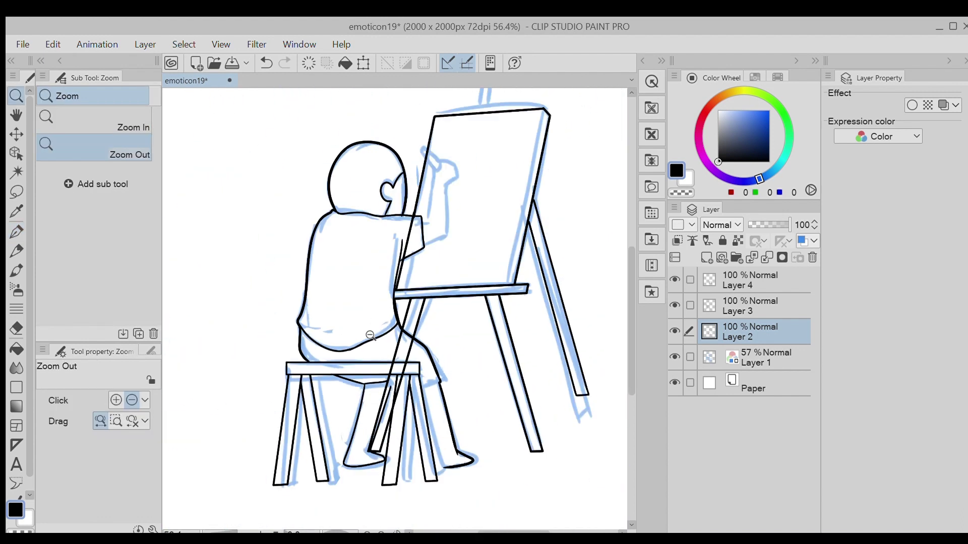
Step: Ink the raised right forearm from the sleeve upward and the outline of the gripping hand
{"action": "scroll", "coordinate": [438, 205], "scroll_direction": "up", "scroll_amount": 3}
{"action": "scroll", "coordinate": [455, 304], "scroll_direction": "up", "scroll_amount": 4}
{"action": "key", "text": "p"}
{"action": "mouse_move", "coordinate": [454, 359]}
{"action": "left_mouse_down"}
{"action": "mouse_move", "coordinate": [418, 388]}
{"action": "mouse_move", "coordinate": [444, 395]}
{"action": "left_mouse_up"}
{"action": "key", "text": "ctrl+z"}
{"action": "left_click_drag", "start_coordinate": [423, 519], "coordinate": [544, 464]}
{"action": "mouse_move", "coordinate": [446, 133]}
{"action": "left_mouse_down"}
{"action": "mouse_move", "coordinate": [446, 231]}
{"action": "mouse_move", "coordinate": [410, 486]}
{"action": "left_mouse_up"}
{"action": "mouse_move", "coordinate": [510, 294]}
{"action": "left_mouse_down"}
{"action": "mouse_move", "coordinate": [527, 156]}
{"action": "mouse_move", "coordinate": [528, 420]}
{"action": "left_mouse_up"}
{"action": "key", "text": "ctrl+z"}
{"action": "mouse_move", "coordinate": [525, 150]}
{"action": "left_mouse_down"}
{"action": "mouse_move", "coordinate": [529, 423]}
{"action": "mouse_move", "coordinate": [498, 451]}
{"action": "left_mouse_up"}
{"action": "left_click_drag", "start_coordinate": [551, 343], "coordinate": [470, 539]}
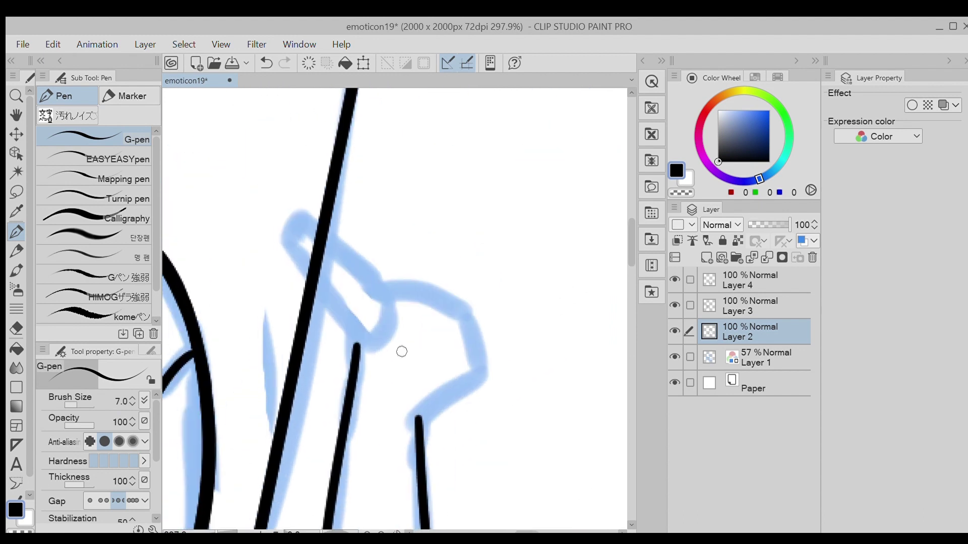
{"action": "mouse_move", "coordinate": [420, 414]}
{"action": "left_mouse_down"}
{"action": "mouse_move", "coordinate": [424, 294]}
{"action": "mouse_move", "coordinate": [383, 297]}
{"action": "mouse_move", "coordinate": [368, 345]}
{"action": "left_mouse_up"}
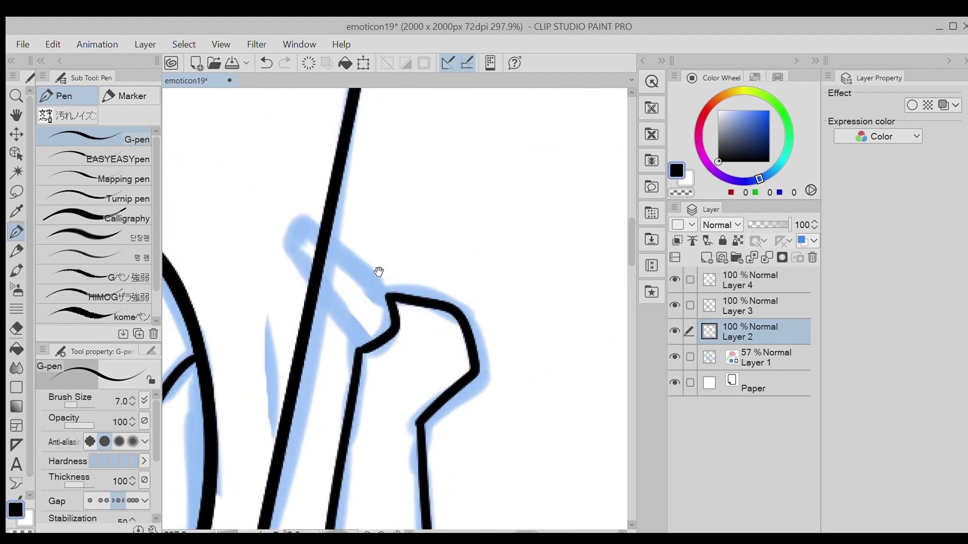
Step: Rework the inner wrist line and ink the lower edge of the pencil held in the hand
{"action": "left_click_drag", "start_coordinate": [286, 266], "coordinate": [349, 356]}
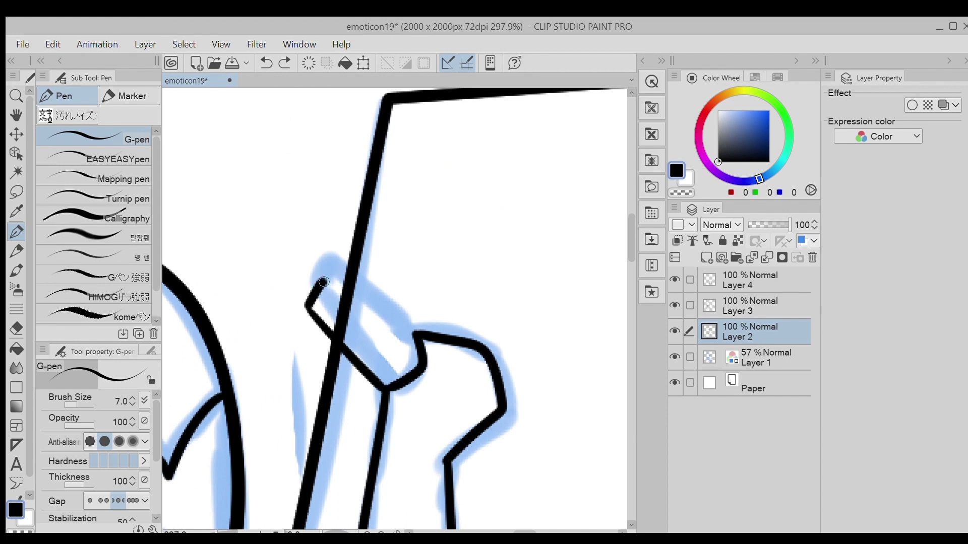
{"action": "left_click", "coordinate": [347, 360], "text": "ctrl+alt"}
{"action": "left_click_drag", "start_coordinate": [346, 361], "coordinate": [372, 317]}
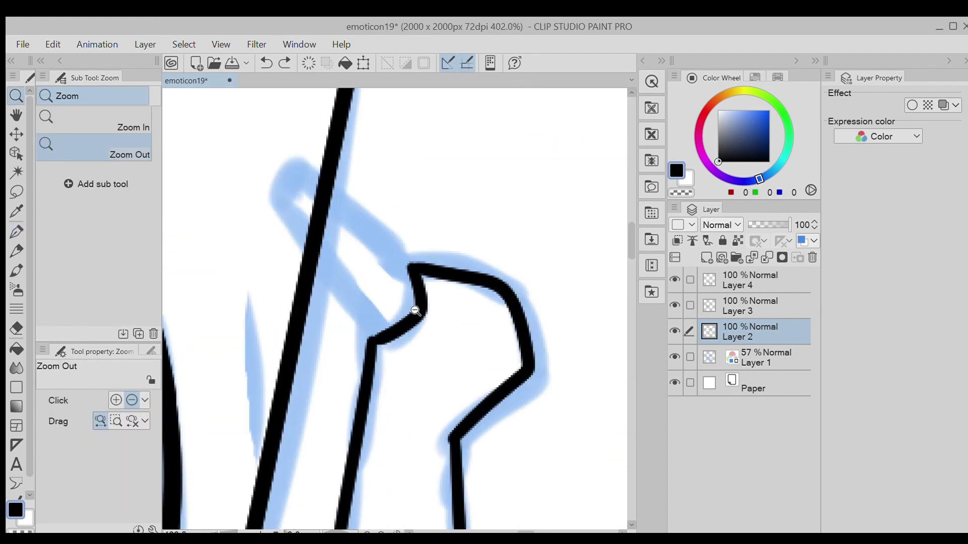
{"action": "key", "text": "e"}
{"action": "key", "text": "p"}
{"action": "left_click_drag", "start_coordinate": [337, 286], "coordinate": [362, 371]}
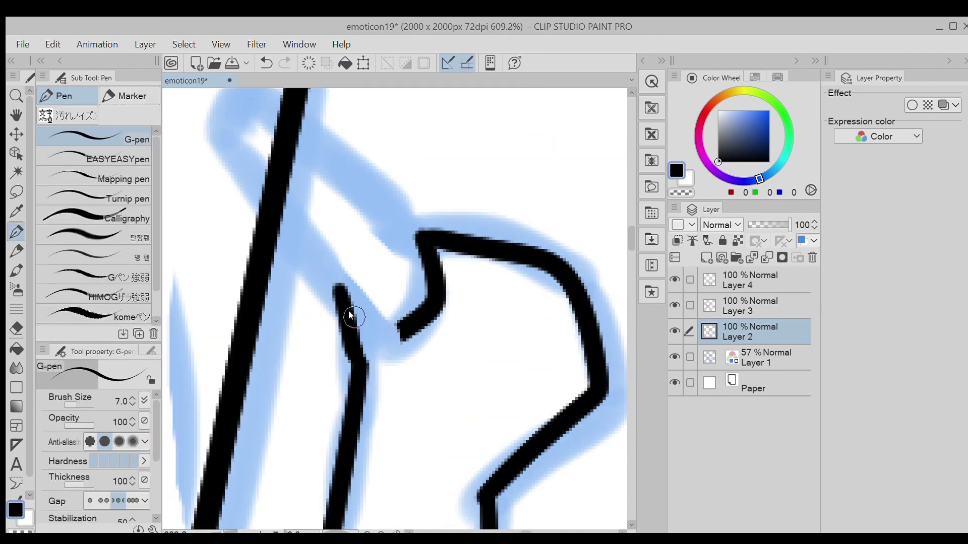
{"action": "left_click_drag", "start_coordinate": [228, 153], "coordinate": [403, 322]}
{"action": "key", "text": "ctrl+z"}
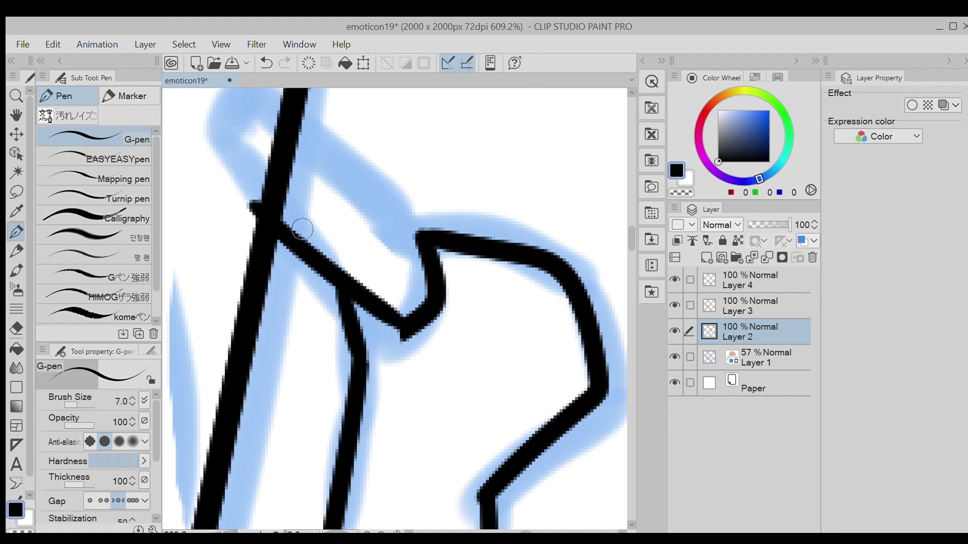
Step: Ink the pencil's tip and upper edge to complete its outline in the hand
{"action": "left_click_drag", "start_coordinate": [265, 157], "coordinate": [254, 201]}
{"action": "mouse_move", "coordinate": [287, 194]}
{"action": "left_mouse_down"}
{"action": "mouse_move", "coordinate": [426, 271]}
{"action": "mouse_move", "coordinate": [447, 261]}
{"action": "mouse_move", "coordinate": [444, 243]}
{"action": "mouse_move", "coordinate": [404, 274]}
{"action": "mouse_move", "coordinate": [518, 269]}
{"action": "mouse_move", "coordinate": [494, 263]}
{"action": "left_mouse_up"}
{"action": "key", "text": "e"}
{"action": "key", "text": "p"}
{"action": "key", "text": "ctrl+z"}
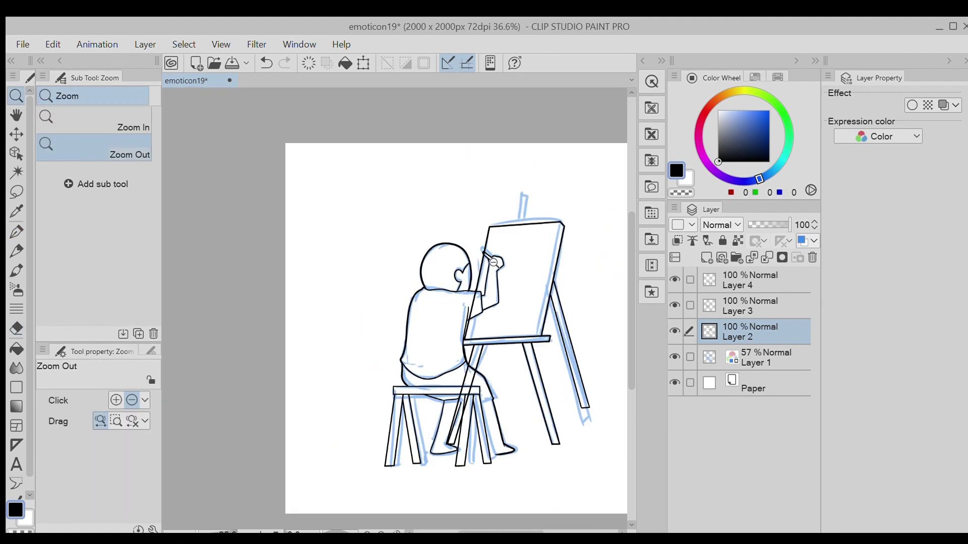
Step: Select Layer 3 and erase the easel board's edge where it crosses the figure's sleeve and arm with the hard eraser
{"action": "left_click", "coordinate": [739, 302]}
{"action": "scroll", "coordinate": [460, 304], "scroll_direction": "up", "scroll_amount": 5}
{"action": "key", "text": "e"}
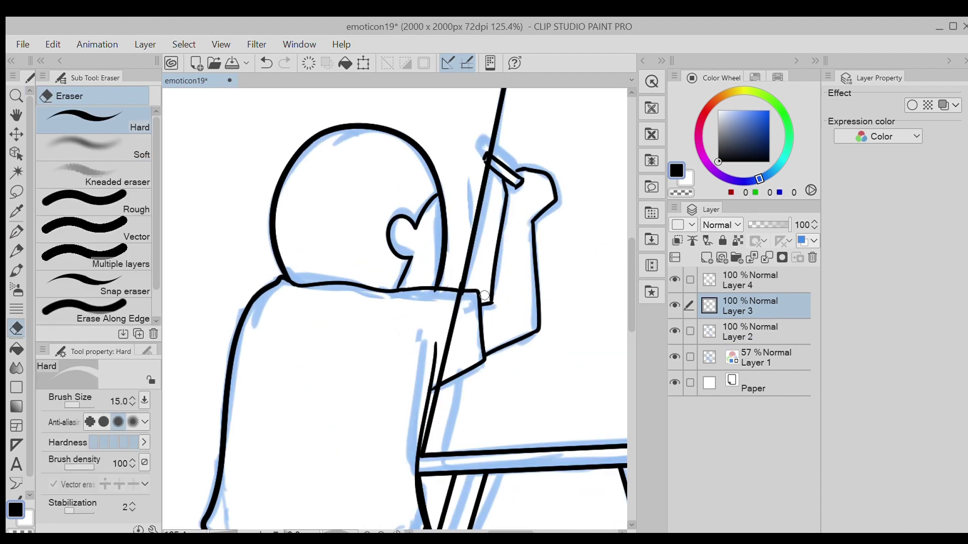
{"action": "left_click_drag", "start_coordinate": [437, 382], "coordinate": [462, 289]}
{"action": "mouse_move", "coordinate": [462, 293]}
{"action": "left_mouse_down"}
{"action": "mouse_move", "coordinate": [433, 292]}
{"action": "mouse_move", "coordinate": [528, 295]}
{"action": "mouse_move", "coordinate": [494, 288]}
{"action": "left_mouse_up"}
{"action": "mouse_move", "coordinate": [476, 335]}
{"action": "left_mouse_down"}
{"action": "mouse_move", "coordinate": [480, 362]}
{"action": "mouse_move", "coordinate": [507, 293]}
{"action": "left_mouse_up"}
{"action": "left_click_drag", "start_coordinate": [504, 314], "coordinate": [476, 385]}
Step: Erase the easel's front leg where it overlaps the shorts, the stool and the figure's left leg
{"action": "mouse_move", "coordinate": [465, 315]}
{"action": "left_mouse_down"}
{"action": "mouse_move", "coordinate": [454, 356]}
{"action": "mouse_move", "coordinate": [456, 333]}
{"action": "mouse_move", "coordinate": [484, 320]}
{"action": "mouse_move", "coordinate": [467, 373]}
{"action": "left_mouse_up"}
{"action": "key", "text": "e"}
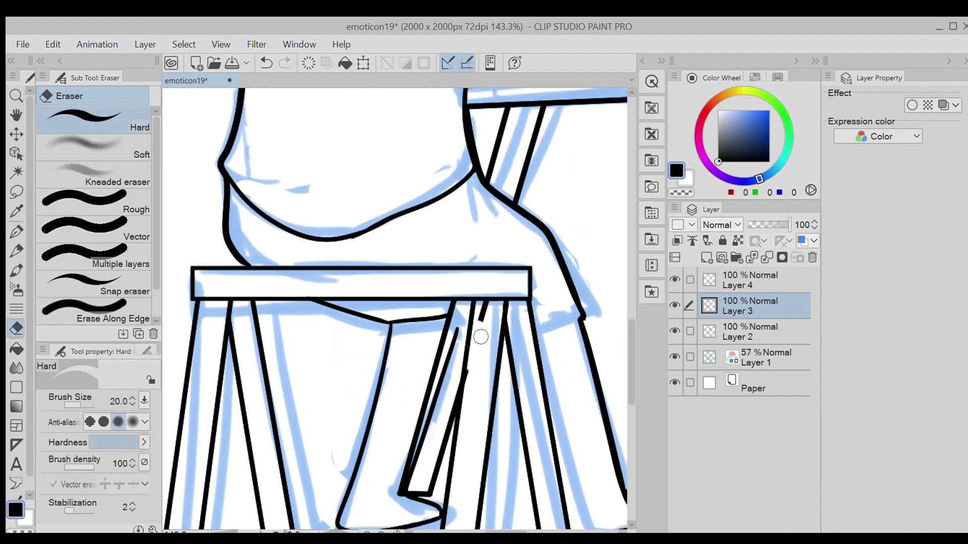
{"action": "mouse_move", "coordinate": [483, 318]}
{"action": "left_mouse_down"}
{"action": "mouse_move", "coordinate": [500, 301]}
{"action": "mouse_move", "coordinate": [472, 315]}
{"action": "left_mouse_up"}
{"action": "key", "text": "alt+space"}
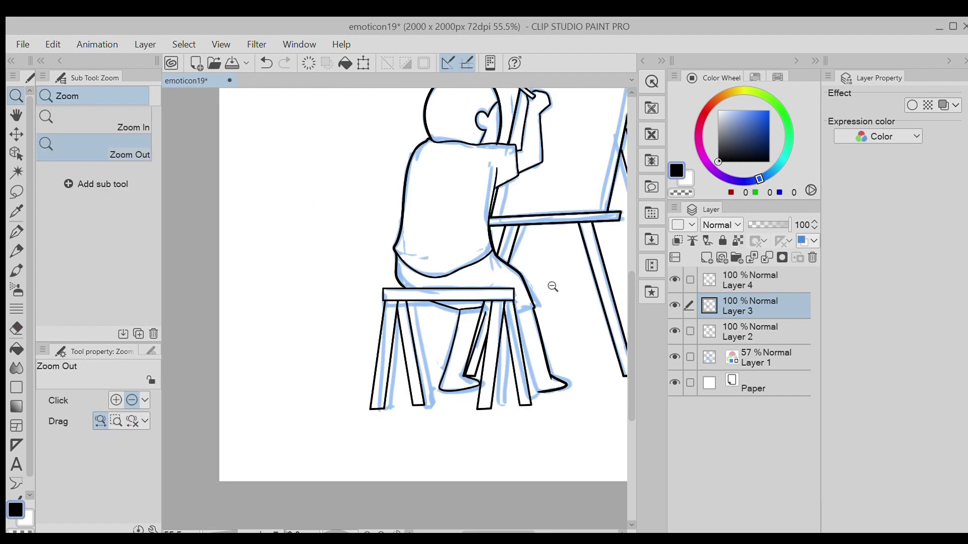
{"action": "mouse_move", "coordinate": [539, 306]}
{"action": "left_mouse_down"}
{"action": "mouse_move", "coordinate": [514, 277]}
{"action": "mouse_move", "coordinate": [493, 307]}
{"action": "mouse_move", "coordinate": [460, 436]}
{"action": "left_mouse_up"}
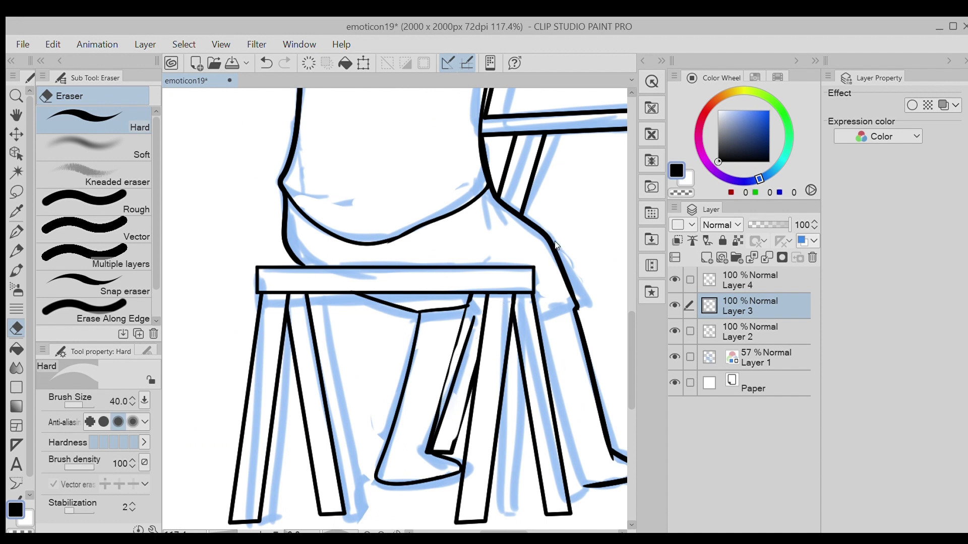
{"action": "mouse_move", "coordinate": [477, 313]}
{"action": "left_mouse_down"}
{"action": "mouse_move", "coordinate": [428, 446]}
{"action": "mouse_move", "coordinate": [471, 353]}
{"action": "mouse_move", "coordinate": [428, 368]}
{"action": "left_mouse_up"}
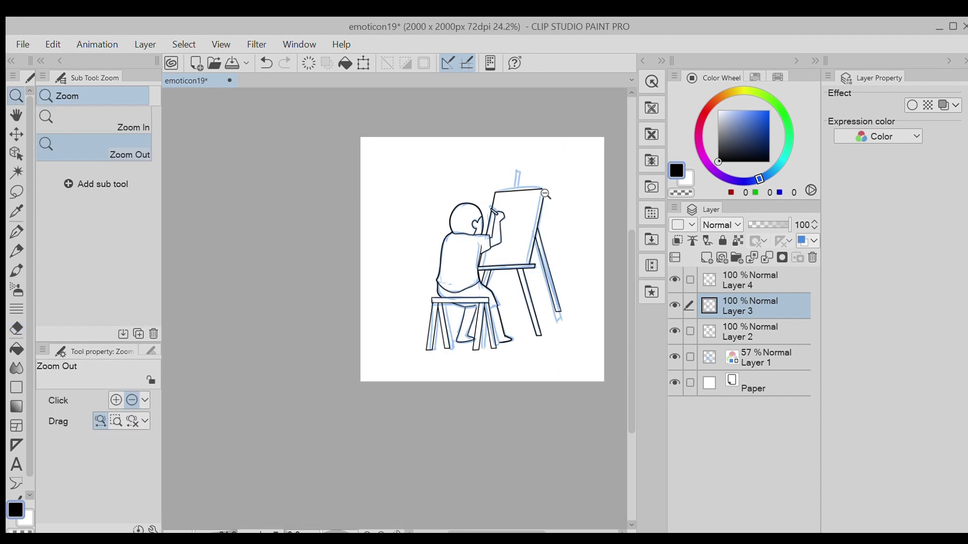
Step: Select Layer 2 and ink the curved end of the left shorts hem up to the stool's leg
{"action": "scroll", "coordinate": [474, 302], "scroll_direction": "up", "scroll_amount": 5}
{"action": "key", "text": "alt+["}
{"action": "scroll", "coordinate": [479, 281], "scroll_direction": "up", "scroll_amount": 4}
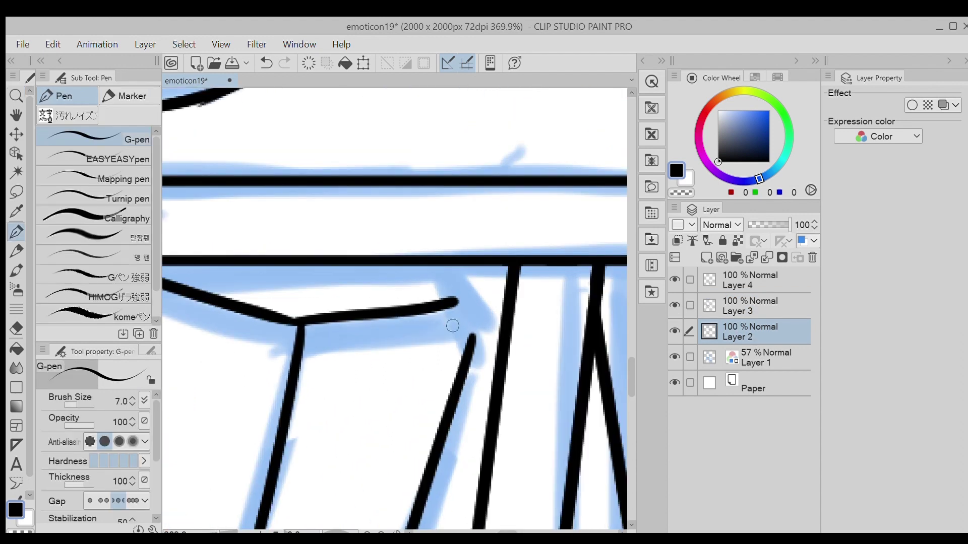
{"action": "mouse_move", "coordinate": [445, 303]}
{"action": "left_mouse_down"}
{"action": "mouse_move", "coordinate": [473, 320]}
{"action": "mouse_move", "coordinate": [462, 373]}
{"action": "left_mouse_up"}
{"action": "left_click", "coordinate": [543, 280]}
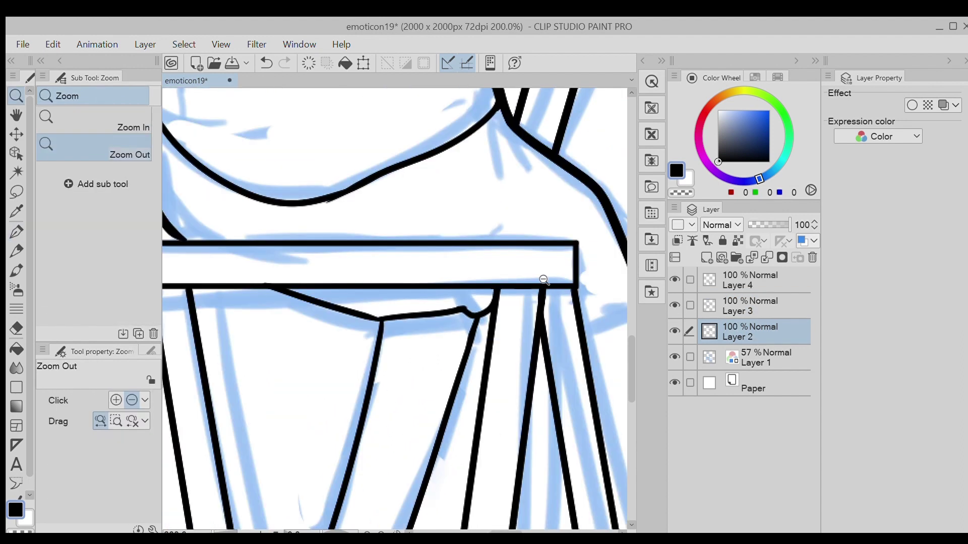
{"action": "left_click_drag", "start_coordinate": [507, 327], "coordinate": [461, 351]}
Step: Ink the right shorts hem from the stool's outer leg to the knee
{"action": "scroll", "coordinate": [570, 257], "scroll_direction": "up", "scroll_amount": 5}
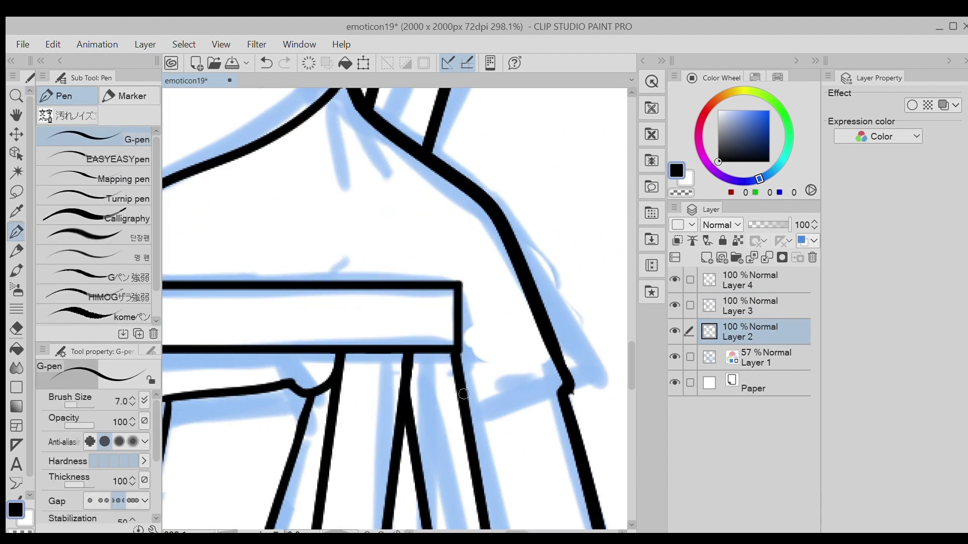
{"action": "mouse_move", "coordinate": [467, 387]}
{"action": "left_mouse_down"}
{"action": "mouse_move", "coordinate": [572, 376]}
{"action": "mouse_move", "coordinate": [489, 395]}
{"action": "left_mouse_up"}
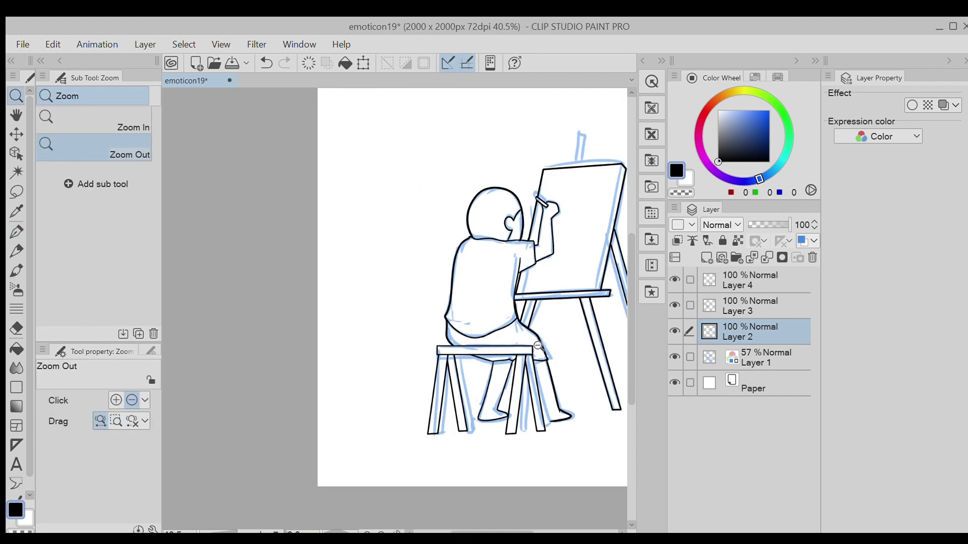
{"action": "scroll", "coordinate": [551, 389], "scroll_direction": "up", "scroll_amount": 6}
Step: Ink the inner line of the right lower leg down to the foot beside the stool
{"action": "key", "text": "p"}
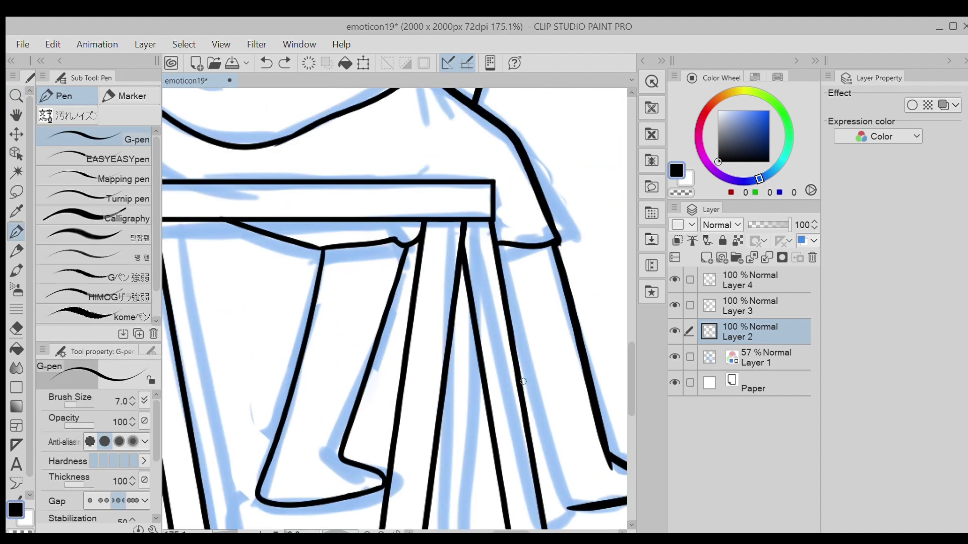
{"action": "left_click_drag", "start_coordinate": [539, 448], "coordinate": [575, 512]}
{"action": "key", "text": "ctrl+z"}
{"action": "mouse_move", "coordinate": [514, 361]}
{"action": "left_mouse_down"}
{"action": "mouse_move", "coordinate": [554, 484]}
{"action": "mouse_move", "coordinate": [575, 513]}
{"action": "left_mouse_up"}
{"action": "left_click_drag", "start_coordinate": [574, 513], "coordinate": [498, 471]}
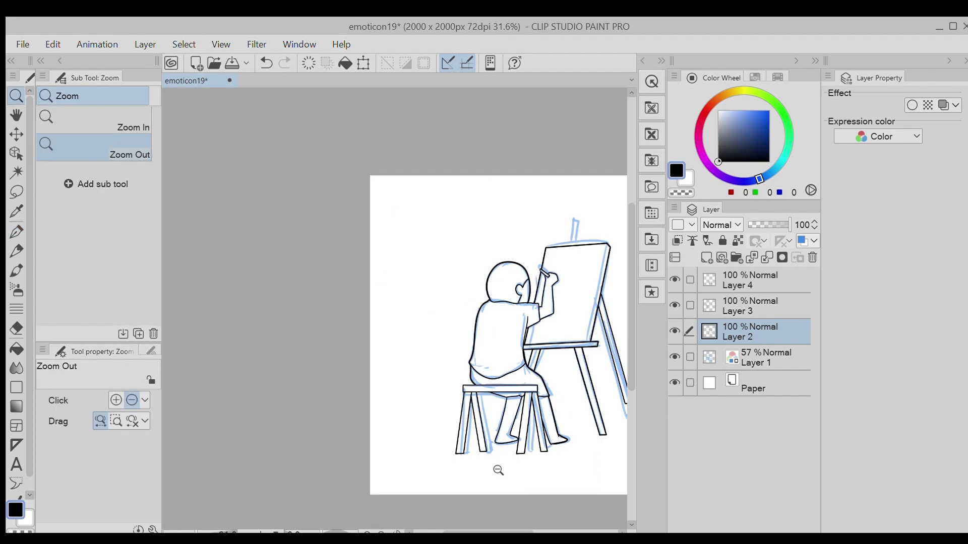
Step: Ink a short curved fabric crease on the shorts below the right hip
{"action": "scroll", "coordinate": [456, 407], "scroll_direction": "up", "scroll_amount": 10}
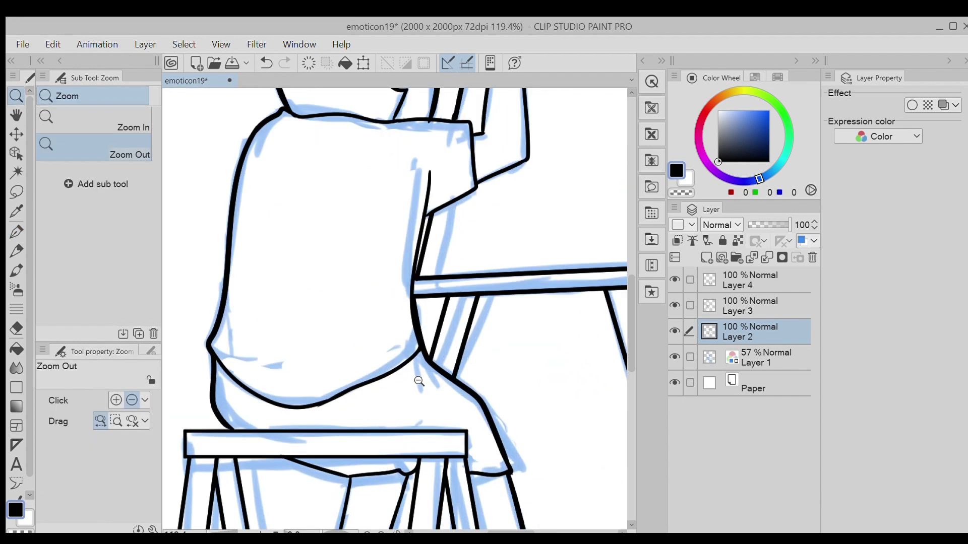
{"action": "key", "text": "p"}
{"action": "key", "text": "ctrl+z"}
{"action": "left_click_drag", "start_coordinate": [453, 351], "coordinate": [443, 432]}
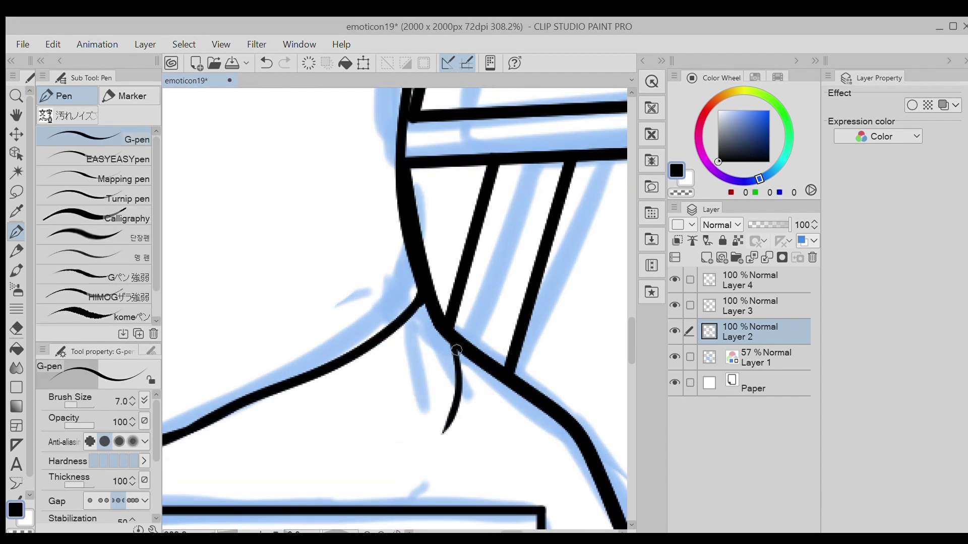
Step: Undo the last crease stroke and redraw a short curved fabric crease on the shorts below the right hip
{"action": "key", "text": "ctrl+z"}
{"action": "left_click_drag", "start_coordinate": [456, 351], "coordinate": [442, 443]}
{"action": "key", "text": "/"}
{"action": "left_click", "coordinate": [382, 431]}
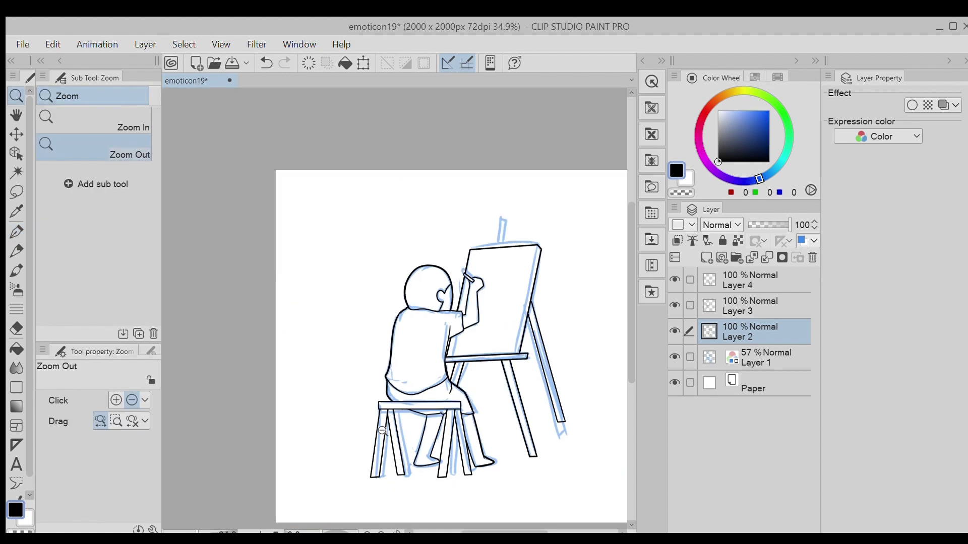
Step: Select Layer 3 and ink the two sides of the easel's short post above the drawing board
{"action": "scroll", "coordinate": [508, 227], "scroll_direction": "up", "scroll_amount": 7}
{"action": "key", "text": "p"}
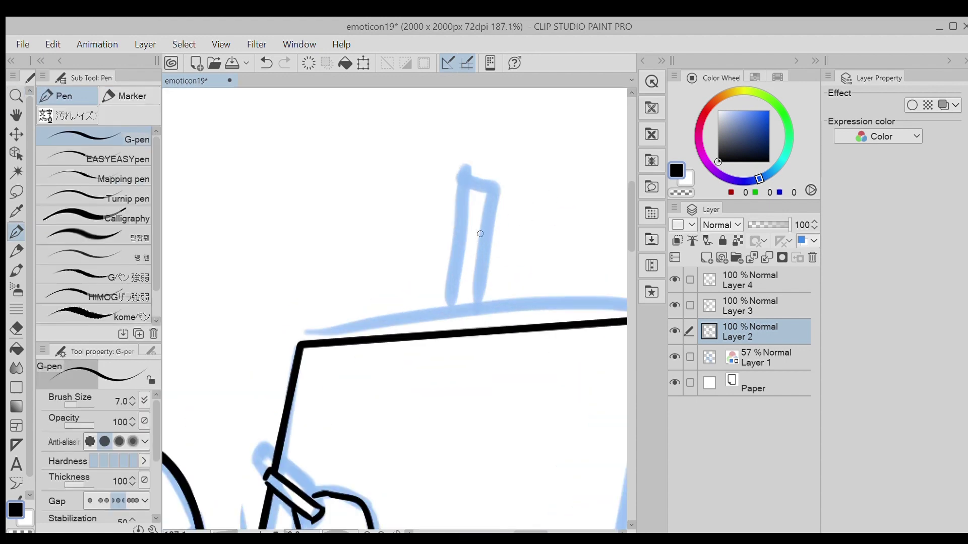
{"action": "left_click", "coordinate": [724, 300]}
{"action": "left_click_drag", "start_coordinate": [482, 232], "coordinate": [468, 329]}
{"action": "mouse_move", "coordinate": [482, 230]}
{"action": "left_mouse_down"}
{"action": "mouse_move", "coordinate": [506, 231]}
{"action": "mouse_move", "coordinate": [491, 330]}
{"action": "left_mouse_up"}
{"action": "key", "text": "/"}
{"action": "scroll", "coordinate": [492, 274], "scroll_direction": "down", "scroll_amount": 8}
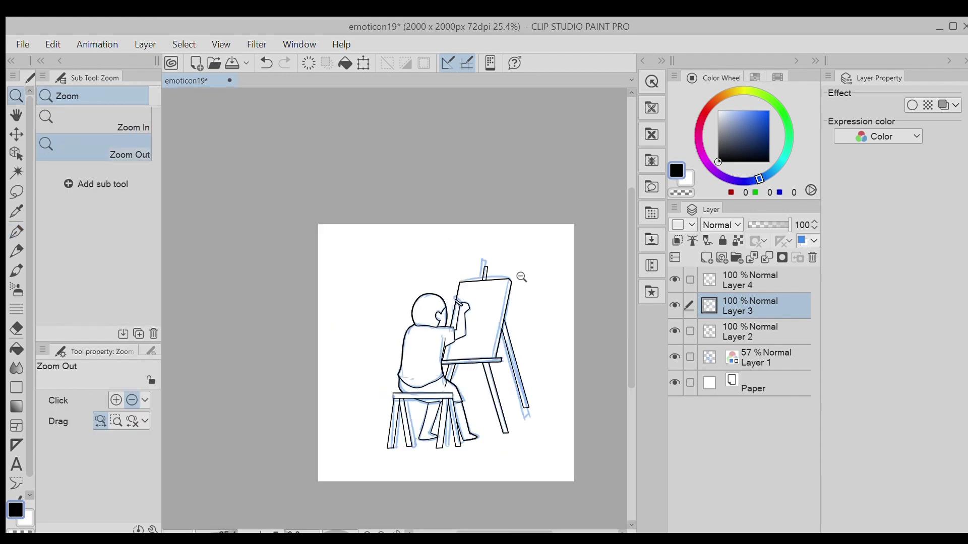
Step: Create a folder above Layer 1, move Layers 2, 3 and 4 into it, and collapse it
{"action": "left_click", "coordinate": [767, 358]}
{"action": "left_click", "coordinate": [736, 257]}
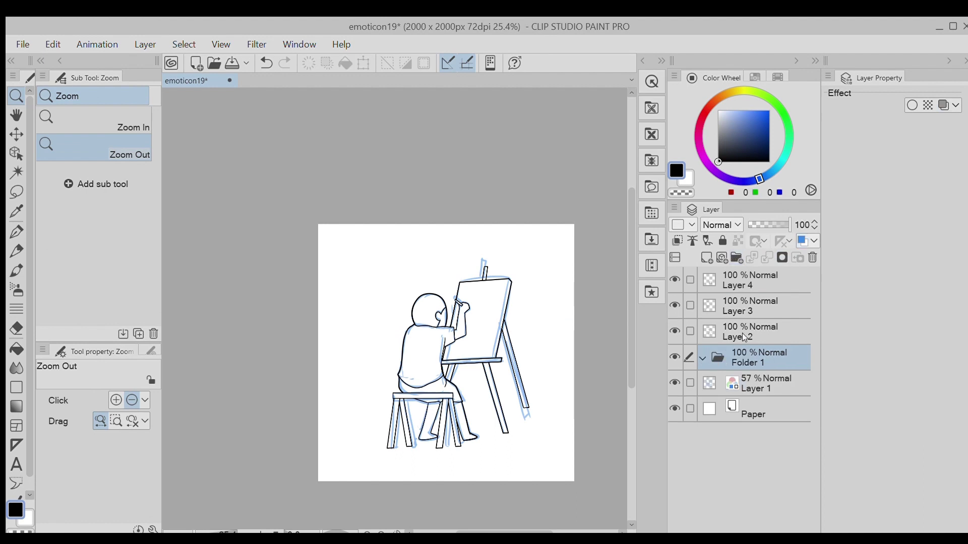
{"action": "left_click", "coordinate": [719, 329]}
{"action": "left_click", "coordinate": [721, 280], "text": "shift"}
{"action": "left_click_drag", "start_coordinate": [719, 328], "coordinate": [746, 357]}
{"action": "left_click", "coordinate": [702, 279]}
Step: Hide the blue sketch on Layer 1
{"action": "left_click", "coordinate": [714, 308]}
{"action": "left_click", "coordinate": [674, 305]}
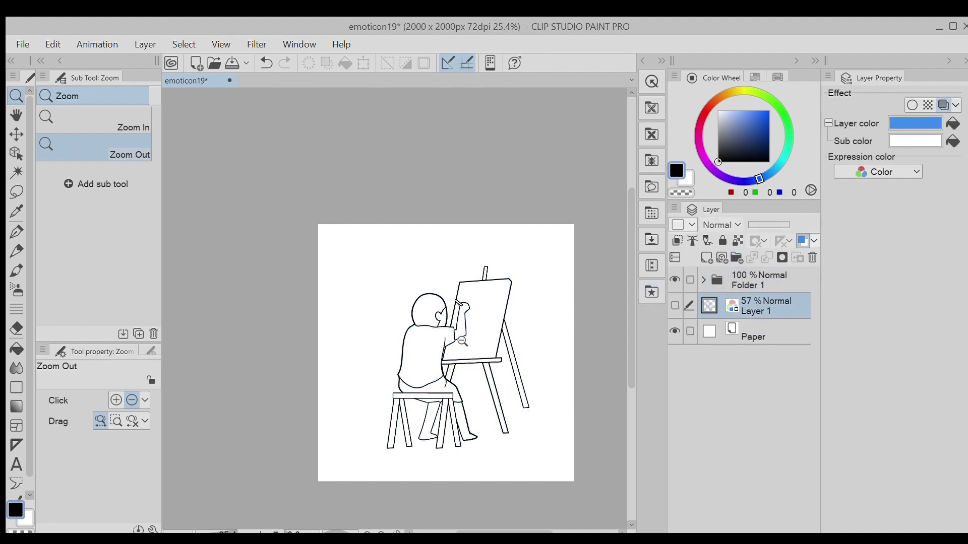
{"action": "scroll", "coordinate": [462, 342], "scroll_direction": "up", "scroll_amount": 2}
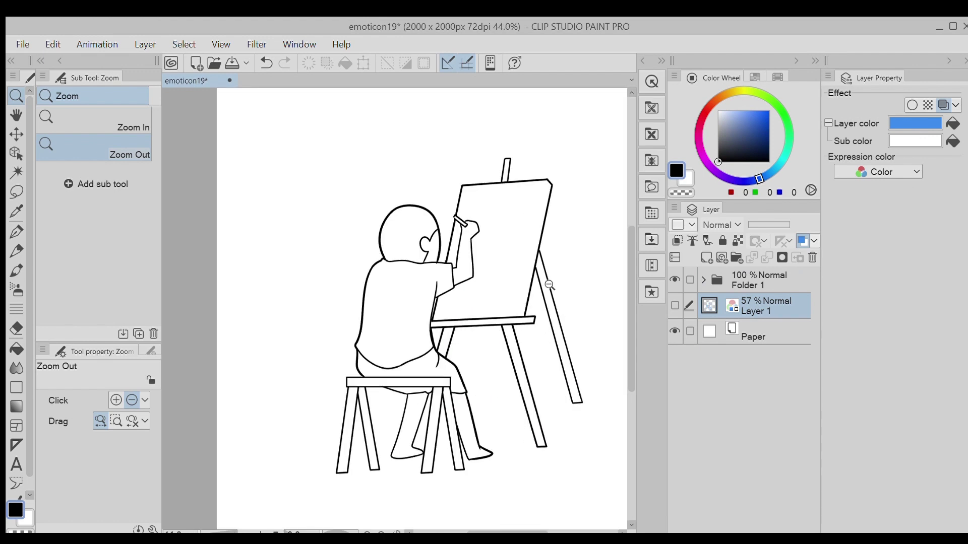
Step: Add a new layer above Layer 1 and choose a light pink skin tone from the 肌色カラーセット color set
{"action": "left_click", "coordinate": [707, 257]}
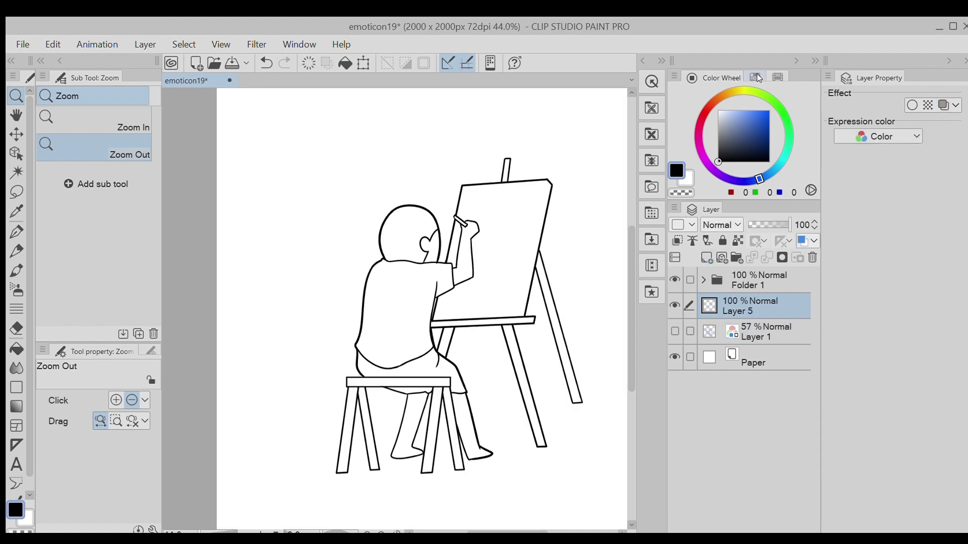
{"action": "left_click", "coordinate": [754, 76]}
{"action": "left_click", "coordinate": [754, 93]}
{"action": "left_click", "coordinate": [719, 168]}
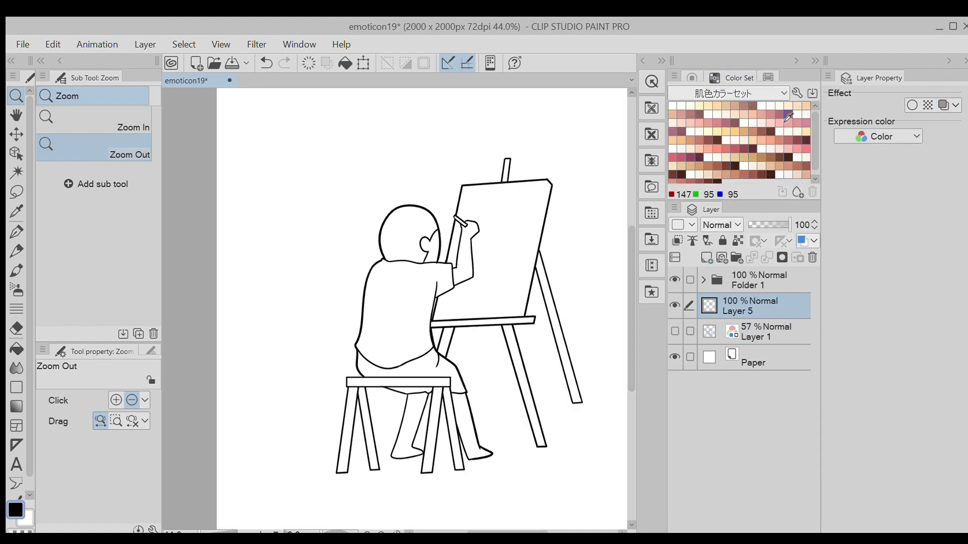
{"action": "left_click", "coordinate": [770, 123]}
Step: Fill both lower legs, the raised arm and the face with the light pink skin tone
{"action": "key", "text": "g"}
{"action": "left_click", "coordinate": [461, 423]}
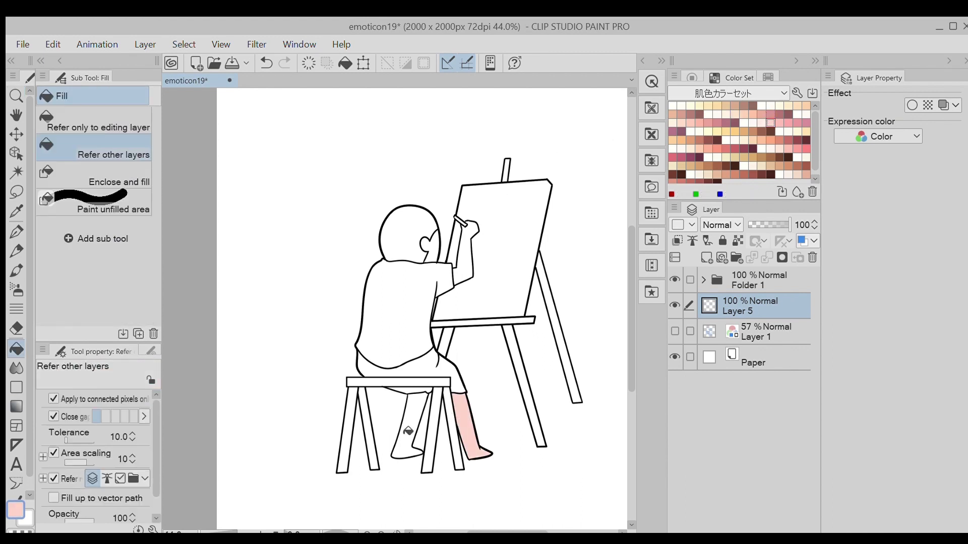
{"action": "left_click", "coordinate": [408, 430]}
{"action": "left_click", "coordinate": [464, 264]}
{"action": "left_click", "coordinate": [437, 249]}
Step: Add a layer above the skin color and fill the hair and pencil with dark navy from my palette
{"action": "left_click", "coordinate": [707, 257]}
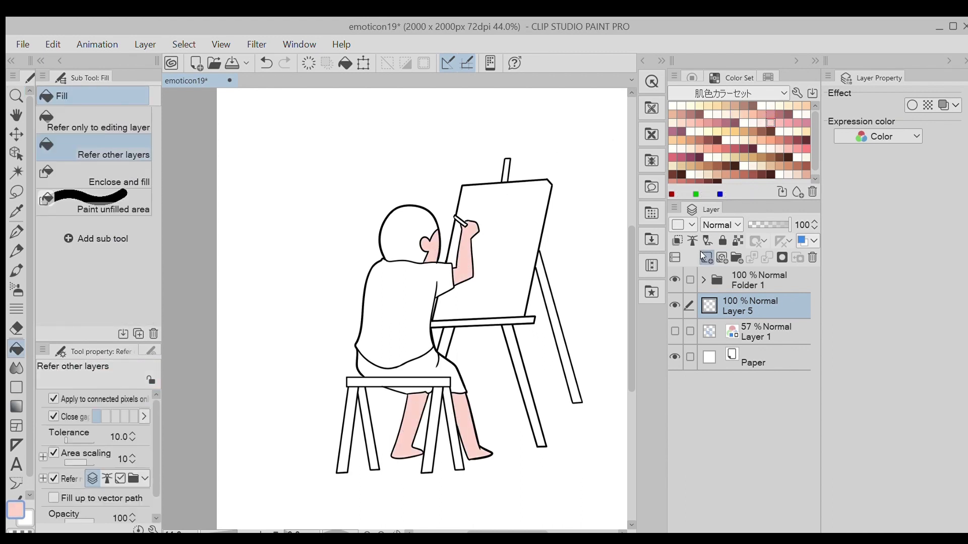
{"action": "left_click", "coordinate": [754, 94]}
{"action": "left_click", "coordinate": [719, 108]}
{"action": "left_click", "coordinate": [786, 139]}
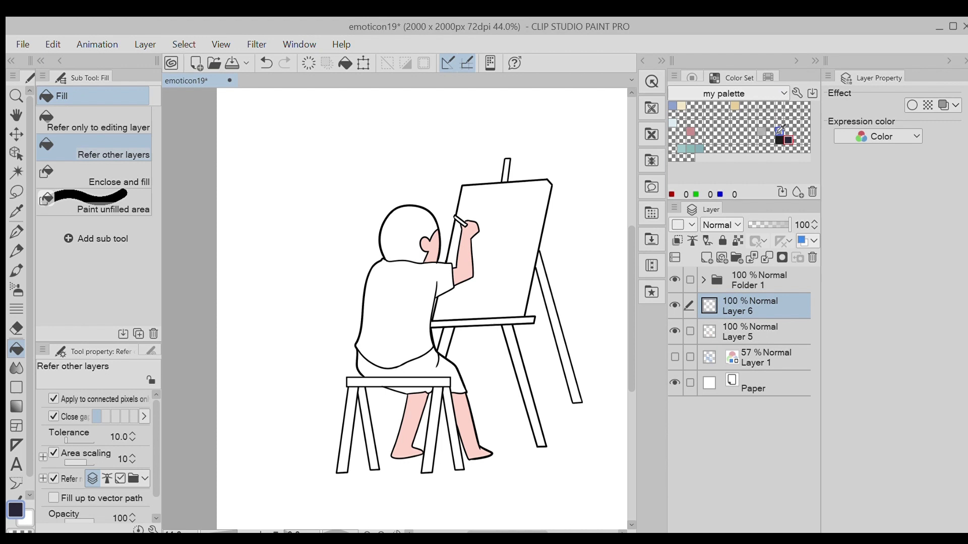
{"action": "left_click", "coordinate": [412, 229]}
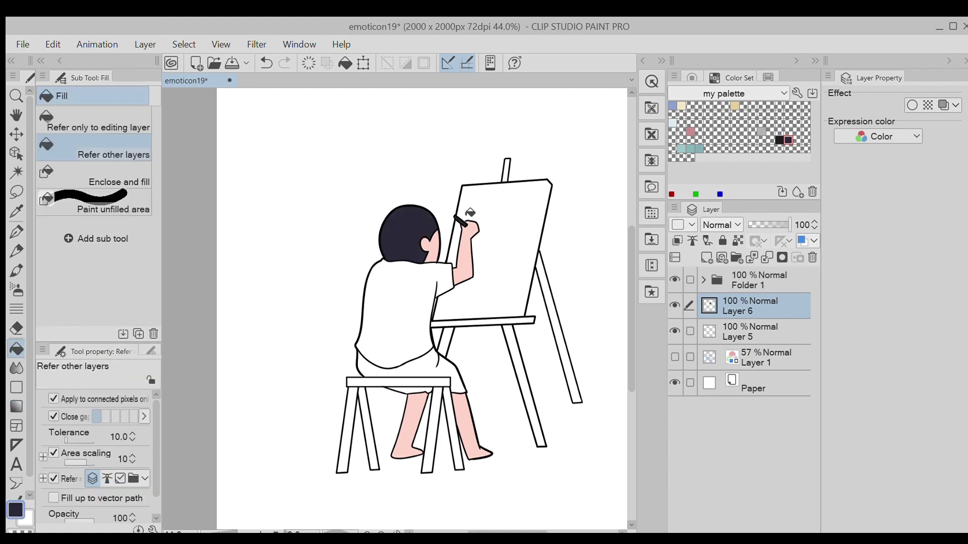
Step: Add a new layer above Layer 1 and choose an orange-brown wood color from the 肌色カラーセット set for filling
{"action": "left_click", "coordinate": [750, 352]}
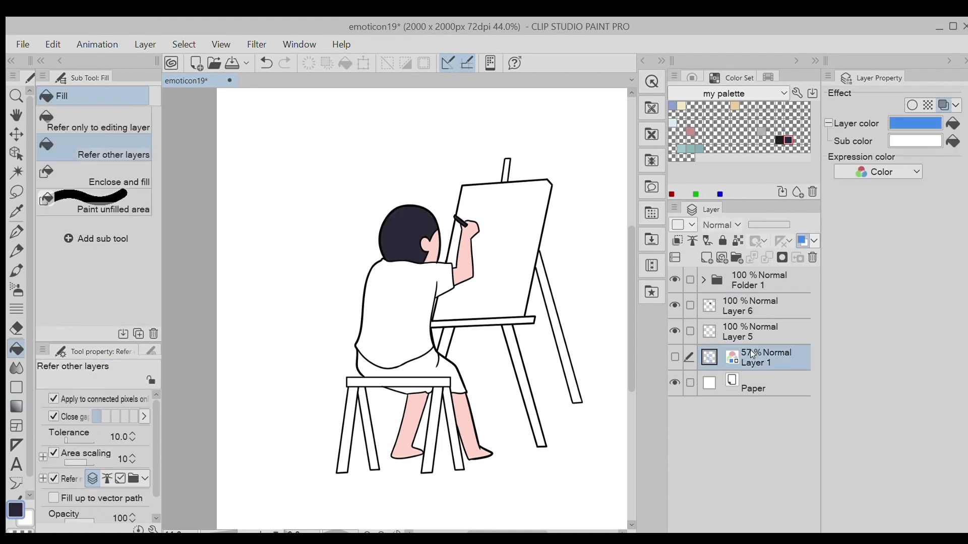
{"action": "left_click", "coordinate": [707, 258]}
{"action": "left_click", "coordinate": [726, 93]}
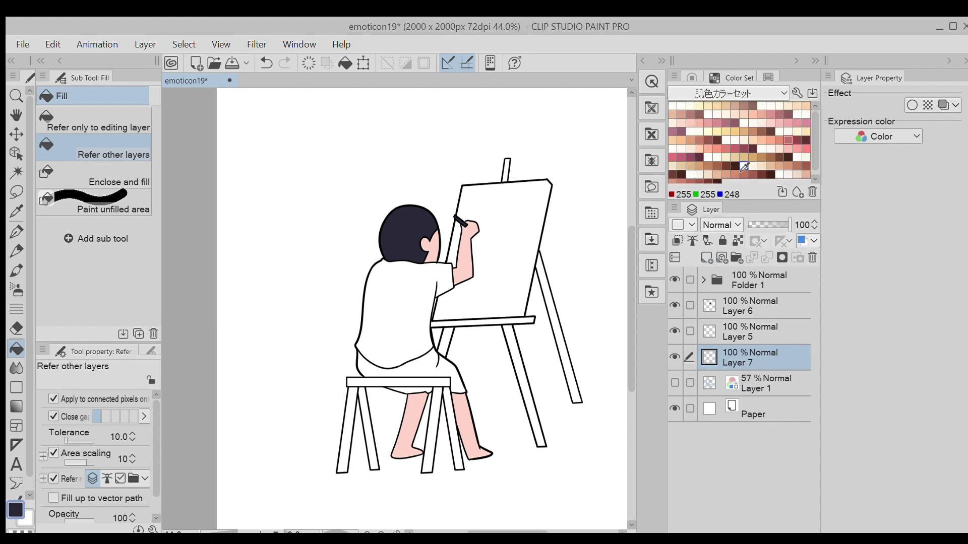
{"action": "left_click", "coordinate": [726, 173]}
{"action": "key", "text": "g"}
{"action": "key", "text": "g"}
Step: Fill the stool's seat and all four legs with the orange-brown wood color
{"action": "left_click", "coordinate": [431, 426]}
{"action": "left_click", "coordinate": [452, 427]}
{"action": "left_click", "coordinate": [442, 382]}
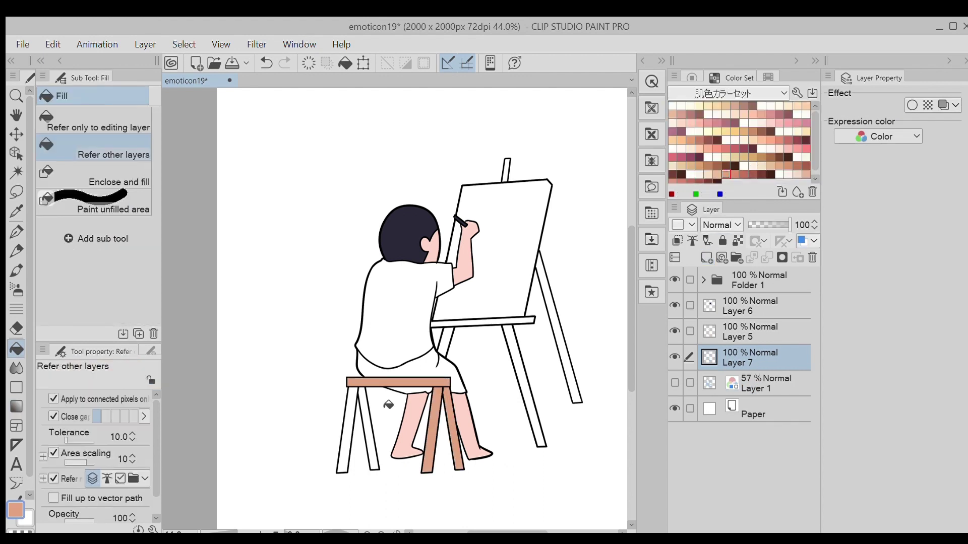
{"action": "left_click", "coordinate": [349, 431]}
{"action": "left_click", "coordinate": [363, 433]}
{"action": "key", "text": "ctrl+z"}
Step: Fill the easel's legs, ledge and top post with the orange-brown wood color
{"action": "left_click", "coordinate": [443, 346]}
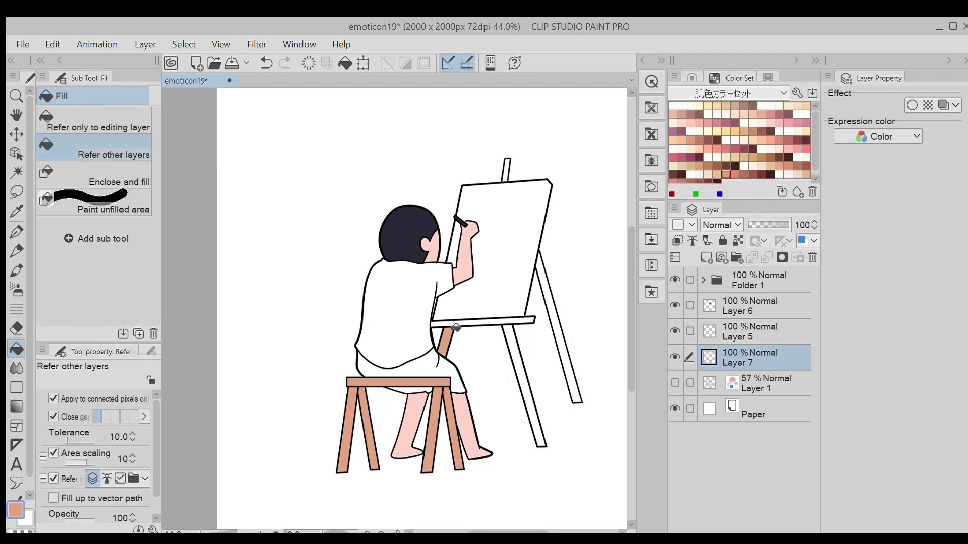
{"action": "left_click", "coordinate": [462, 324]}
{"action": "left_click", "coordinate": [523, 372]}
{"action": "left_click", "coordinate": [559, 340]}
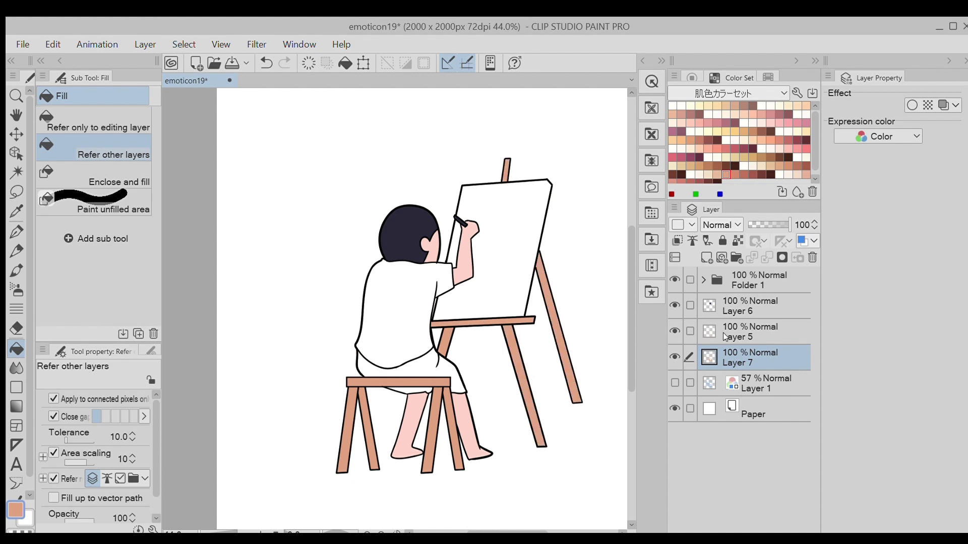
Step: Add a new layer above Layer 7 and fill the shirt with cream from my palette
{"action": "left_click", "coordinate": [670, 347]}
{"action": "left_click", "coordinate": [671, 348]}
{"action": "key", "text": "ctrl+shift+n"}
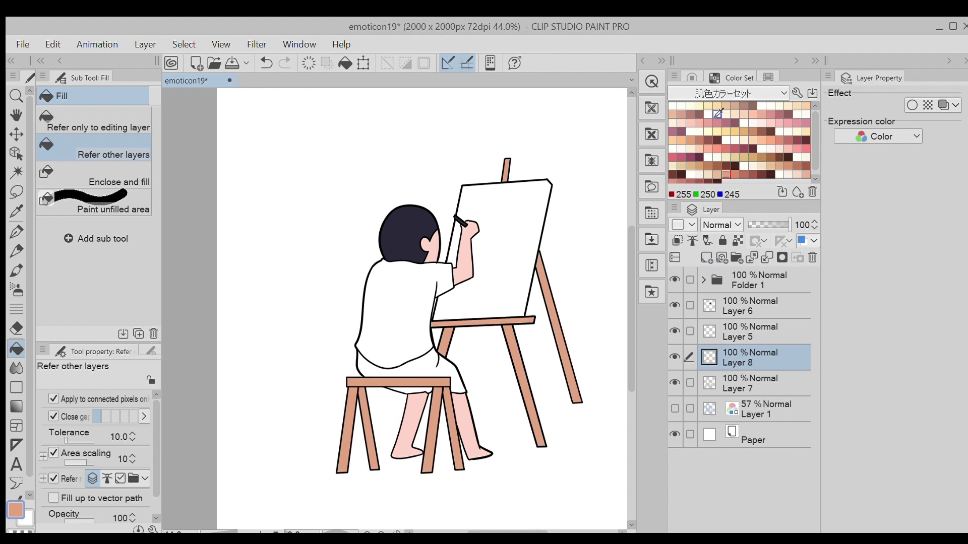
{"action": "left_click", "coordinate": [734, 92]}
{"action": "left_click", "coordinate": [726, 107]}
{"action": "left_click", "coordinate": [681, 106]}
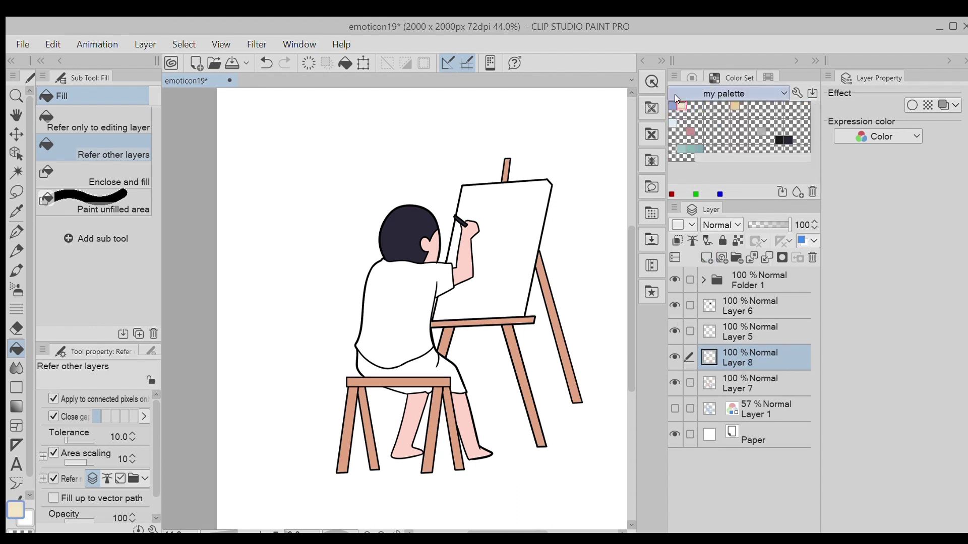
{"action": "left_click", "coordinate": [436, 282]}
Step: Fill the shorts with tan from my palette, including the part visible below the stool seat
{"action": "left_click", "coordinate": [735, 106]}
{"action": "left_click", "coordinate": [437, 368]}
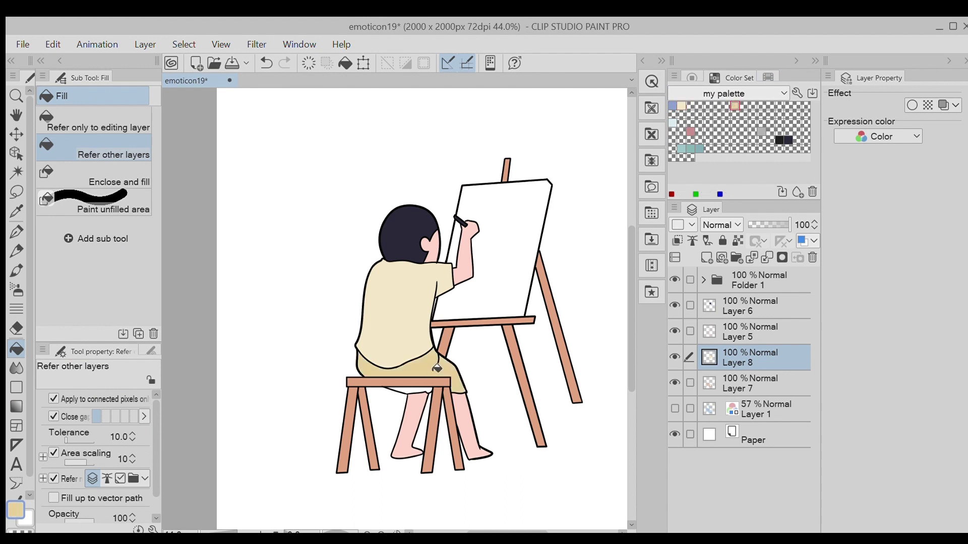
{"action": "key", "text": "/"}
{"action": "left_click_drag", "start_coordinate": [414, 391], "coordinate": [512, 325]}
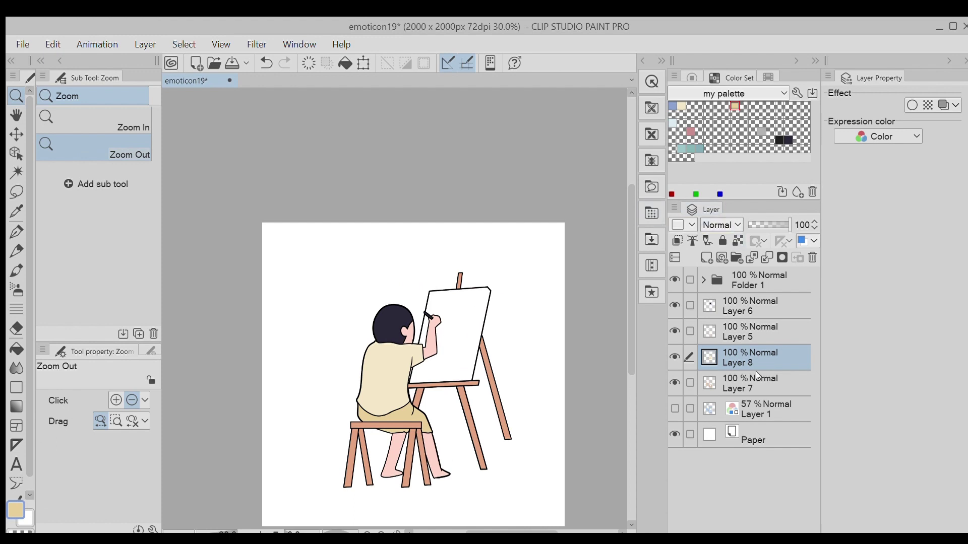
Step: Create a folder above Layer 1, move Layers 5, 6, 7 and 8 into it, and collapse it
{"action": "left_click", "coordinate": [756, 409]}
{"action": "left_click", "coordinate": [736, 257]}
{"action": "left_click", "coordinate": [735, 391]}
{"action": "left_click", "coordinate": [741, 305], "text": "shift"}
{"action": "left_click_drag", "start_coordinate": [696, 354], "coordinate": [731, 410]}
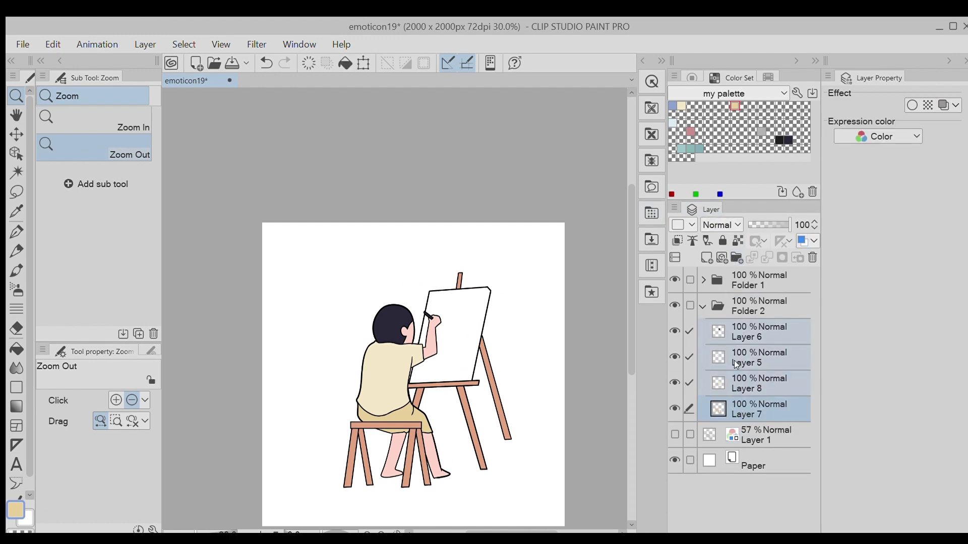
{"action": "left_click", "coordinate": [703, 306]}
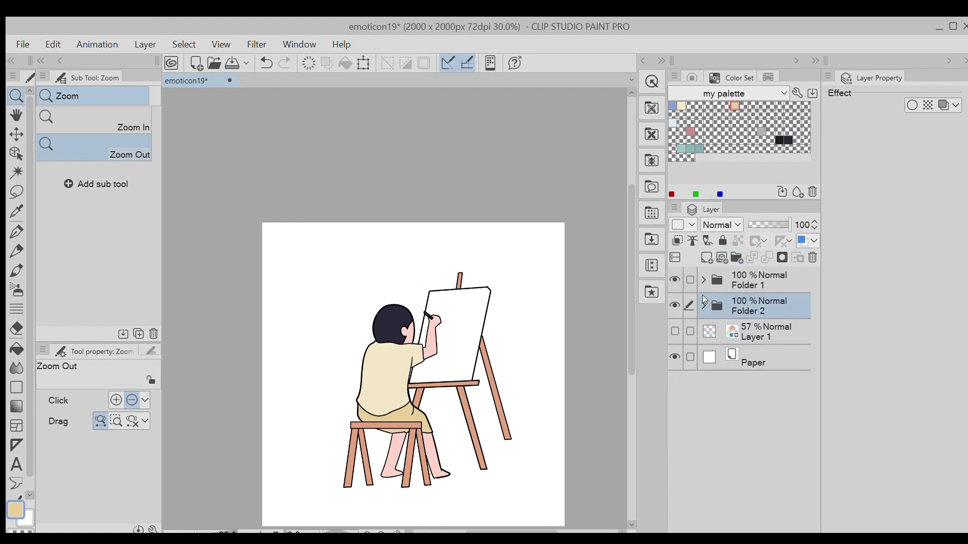
Step: Add a new layer above Folder 2, choose periwinkle blue from my palette, and set the layer's blending mode to Multiply
{"action": "left_click", "coordinate": [700, 257]}
{"action": "left_click", "coordinate": [673, 106]}
{"action": "left_click", "coordinate": [721, 228]}
{"action": "left_click", "coordinate": [718, 265]}
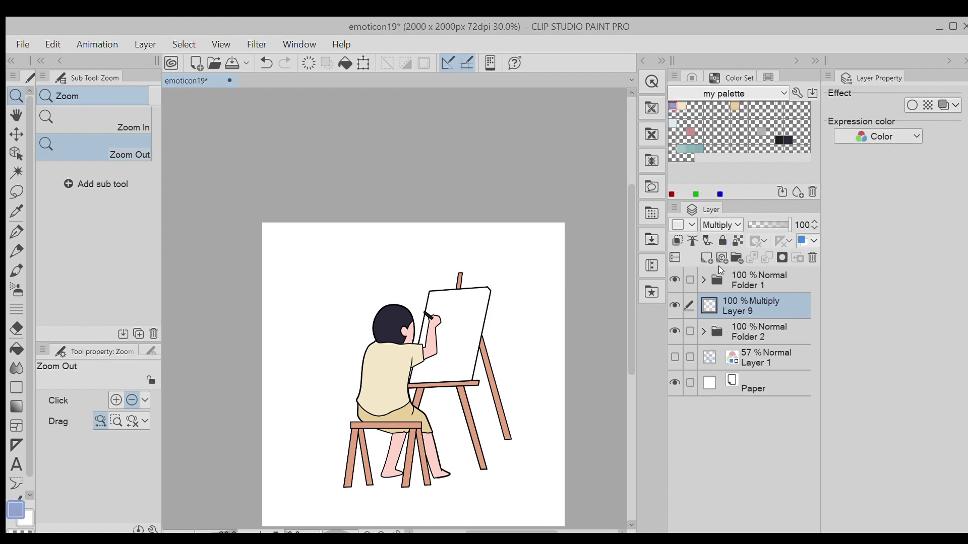
{"action": "scroll", "coordinate": [465, 307], "scroll_direction": "up", "scroll_amount": 3}
Step: Select Layer 5 in Folder 2, fill the easel's drawing board with white, and collapse the folder
{"action": "left_click", "coordinate": [704, 331]}
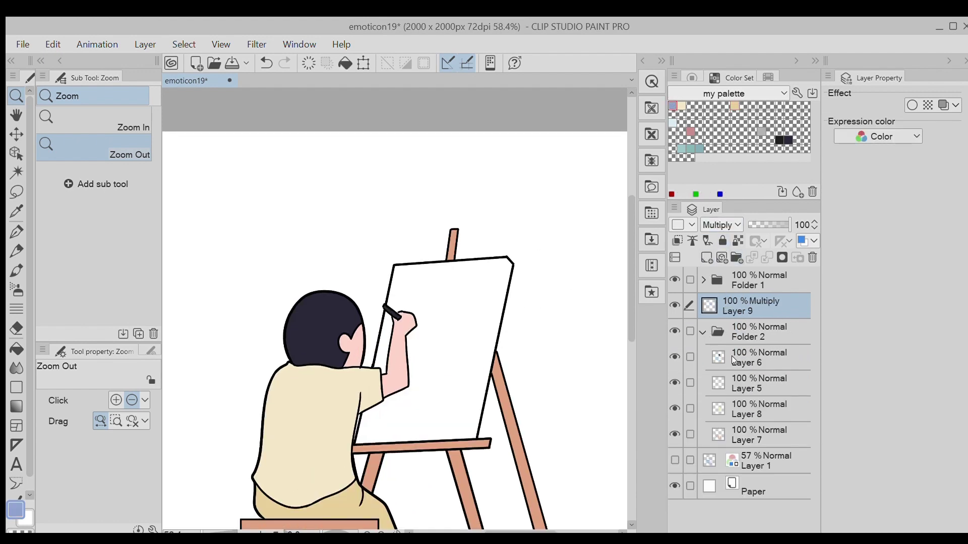
{"action": "left_click", "coordinate": [751, 383]}
{"action": "left_click", "coordinate": [691, 77]}
{"action": "left_click", "coordinate": [718, 110]}
{"action": "key", "text": "g"}
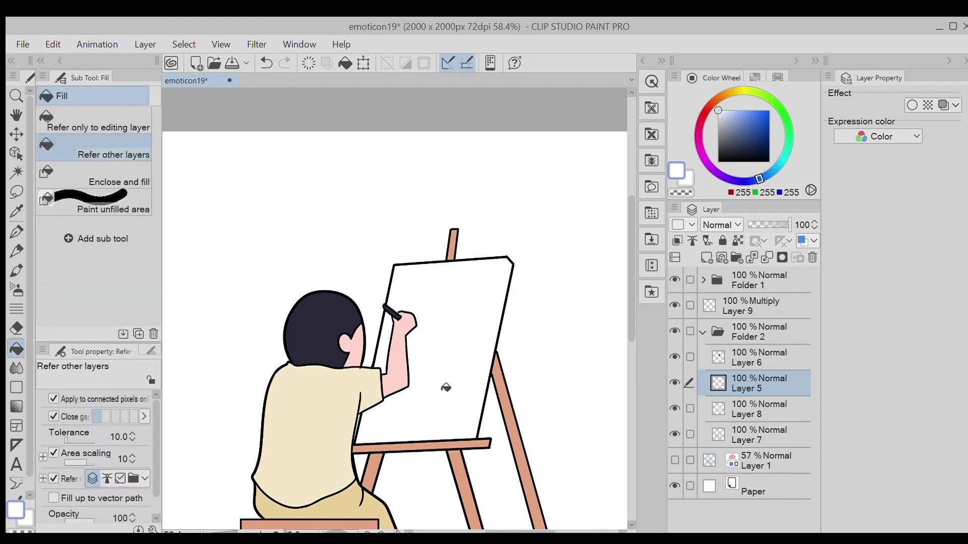
{"action": "left_click", "coordinate": [703, 331]}
Step: Select the Multiply layer, choose periwinkle blue from my palette, and hide the Paper layer
{"action": "left_click", "coordinate": [736, 306]}
{"action": "left_click", "coordinate": [754, 77]}
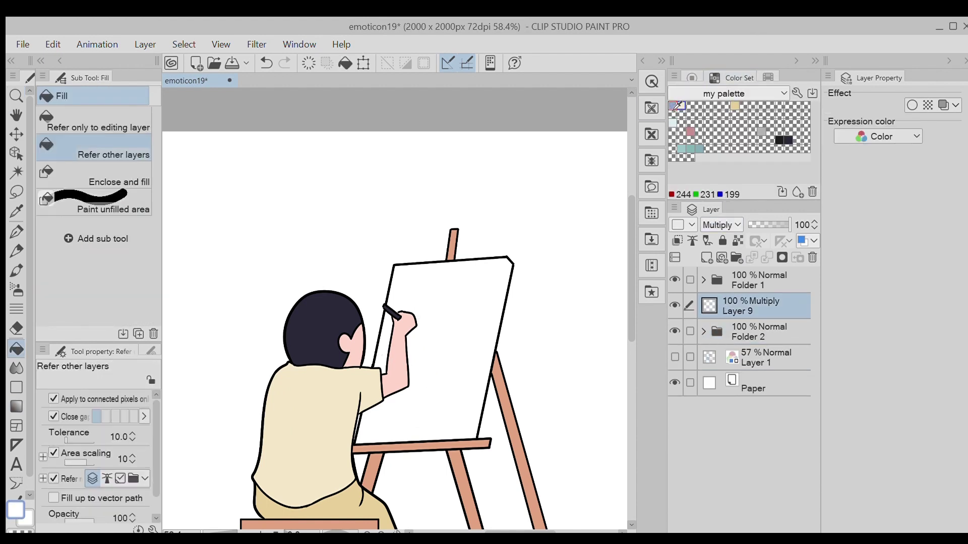
{"action": "left_click", "coordinate": [672, 106]}
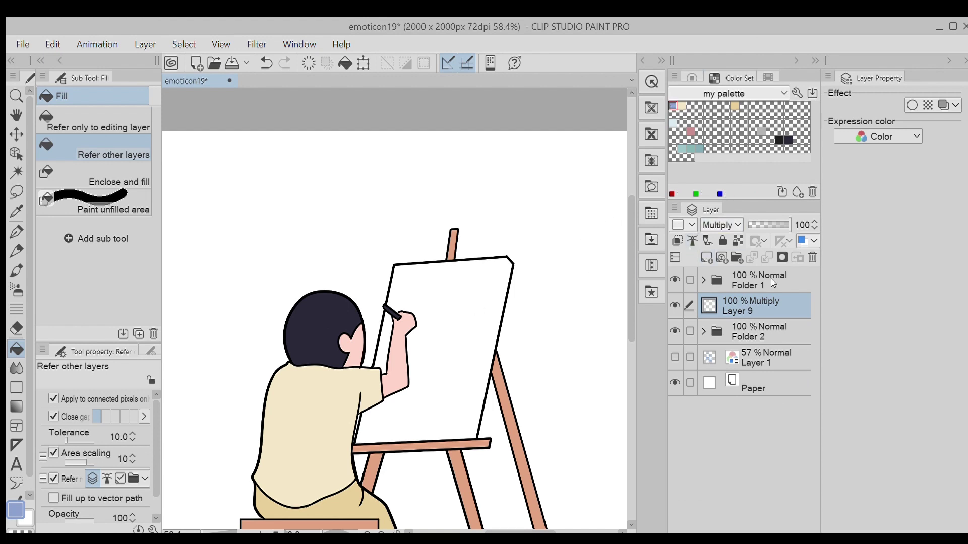
{"action": "left_click", "coordinate": [675, 383]}
Step: Draw a curved shadow edge across the shorts above the stool seat and fill the area below it with periwinkle blue
{"action": "scroll", "coordinate": [549, 344], "scroll_direction": "down", "scroll_amount": 2}
{"action": "scroll", "coordinate": [453, 284], "scroll_direction": "up", "scroll_amount": 3}
{"action": "scroll", "coordinate": [475, 313], "scroll_direction": "up", "scroll_amount": 3}
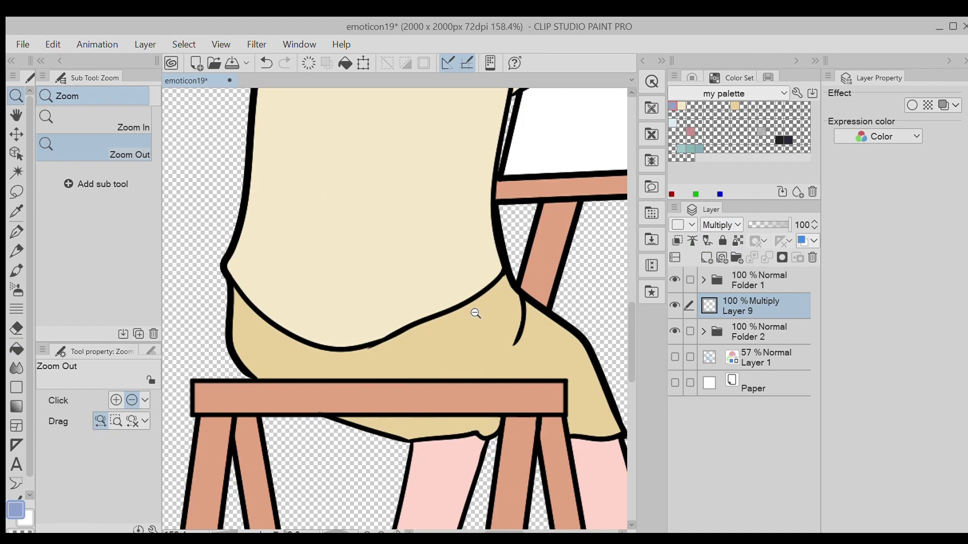
{"action": "key", "text": "p"}
{"action": "mouse_move", "coordinate": [258, 356]}
{"action": "left_mouse_down"}
{"action": "mouse_move", "coordinate": [506, 360]}
{"action": "mouse_move", "coordinate": [257, 358]}
{"action": "mouse_move", "coordinate": [550, 367]}
{"action": "mouse_move", "coordinate": [569, 378]}
{"action": "mouse_move", "coordinate": [564, 401]}
{"action": "left_mouse_up"}
{"action": "key", "text": "ctrl+z"}
{"action": "key", "text": "e"}
{"action": "key", "text": "g"}
{"action": "left_click", "coordinate": [512, 373]}
{"action": "left_click", "coordinate": [304, 372]}
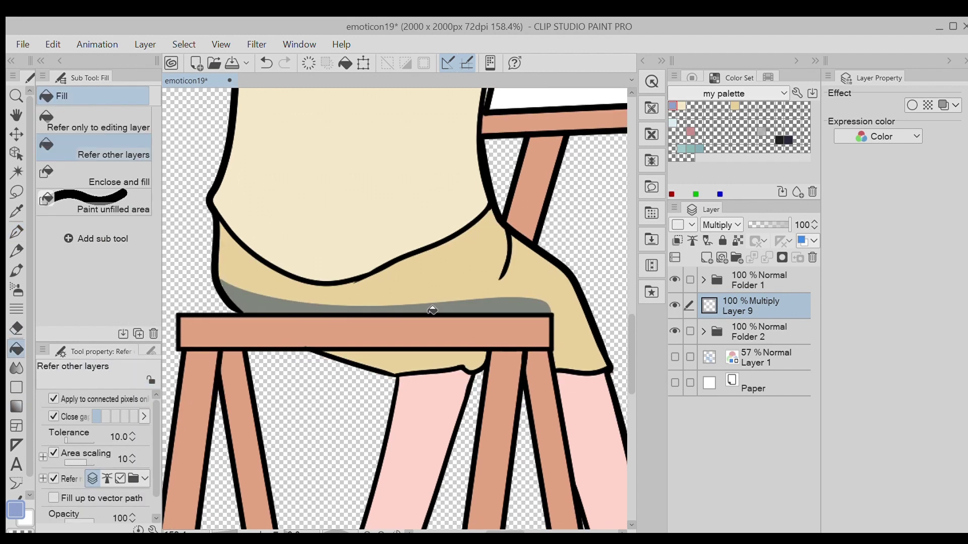
Step: Draw a shadow edge on the underside of the right sleeve and fill the enclosed area with periwinkle blue
{"action": "key", "text": "/"}
{"action": "scroll", "coordinate": [433, 308], "scroll_direction": "down", "scroll_amount": 4}
{"action": "scroll", "coordinate": [451, 212], "scroll_direction": "up", "scroll_amount": 4}
{"action": "scroll", "coordinate": [451, 212], "scroll_direction": "up", "scroll_amount": 3}
{"action": "key", "text": "p"}
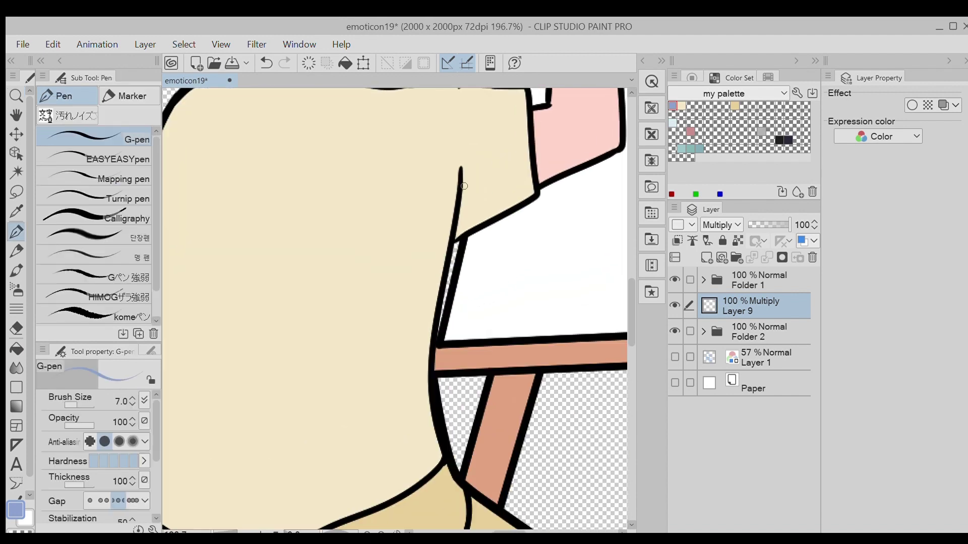
{"action": "left_click_drag", "start_coordinate": [461, 172], "coordinate": [518, 200]}
{"action": "key", "text": "g"}
{"action": "left_click", "coordinate": [476, 209]}
{"action": "key", "text": "/"}
{"action": "scroll", "coordinate": [476, 202], "scroll_direction": "down", "scroll_amount": 4}
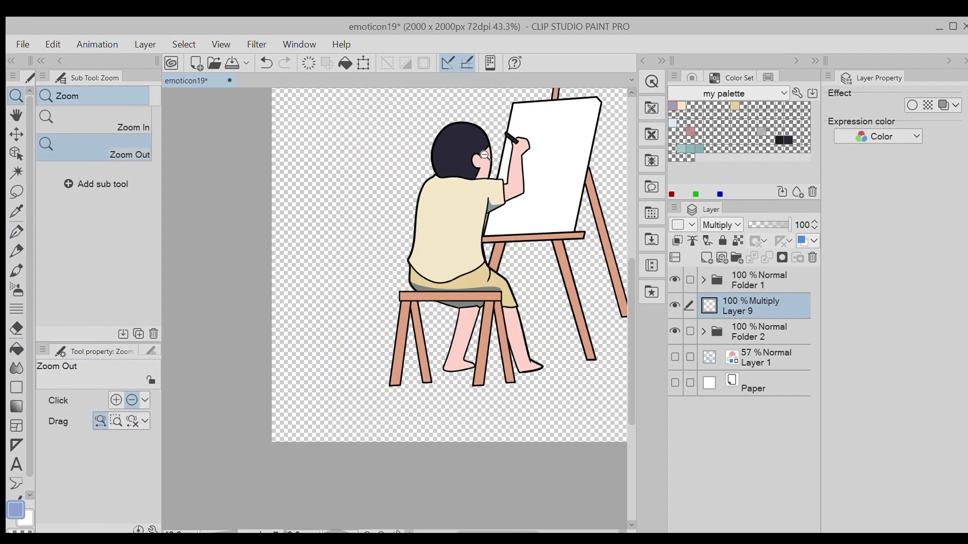
Step: Shade the stool's two rear legs by filling them with periwinkle blue on the Multiply layer
{"action": "scroll", "coordinate": [474, 184], "scroll_direction": "up", "scroll_amount": 3}
{"action": "key", "text": "g"}
{"action": "left_click", "coordinate": [409, 393]}
{"action": "left_click", "coordinate": [577, 421]}
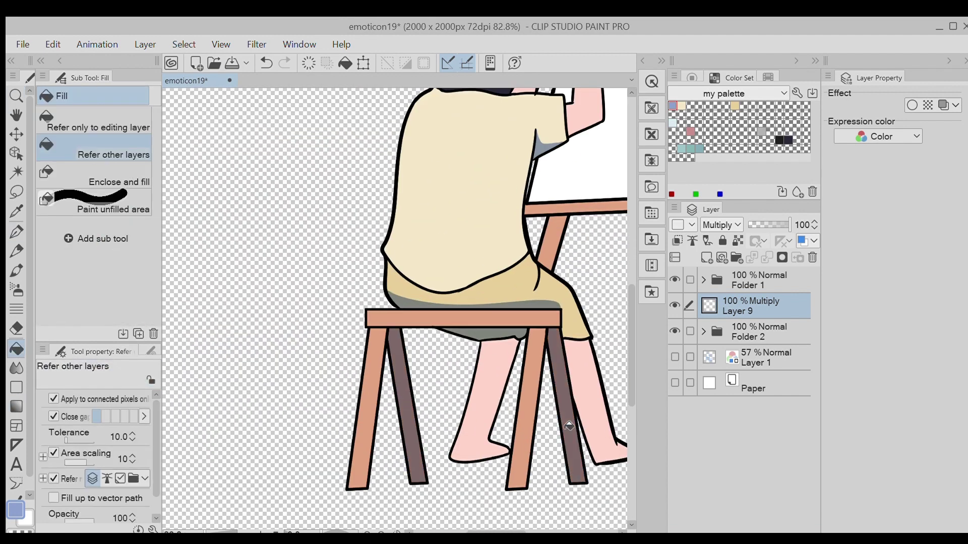
Step: Shade the easel's rear leg by filling it with periwinkle blue on the Multiply layer
{"action": "key", "text": "/"}
{"action": "scroll", "coordinate": [494, 383], "scroll_direction": "down", "scroll_amount": 4}
{"action": "key", "text": "g"}
{"action": "left_click", "coordinate": [549, 355]}
{"action": "key", "text": "/"}
{"action": "scroll", "coordinate": [478, 301], "scroll_direction": "down", "scroll_amount": 2}
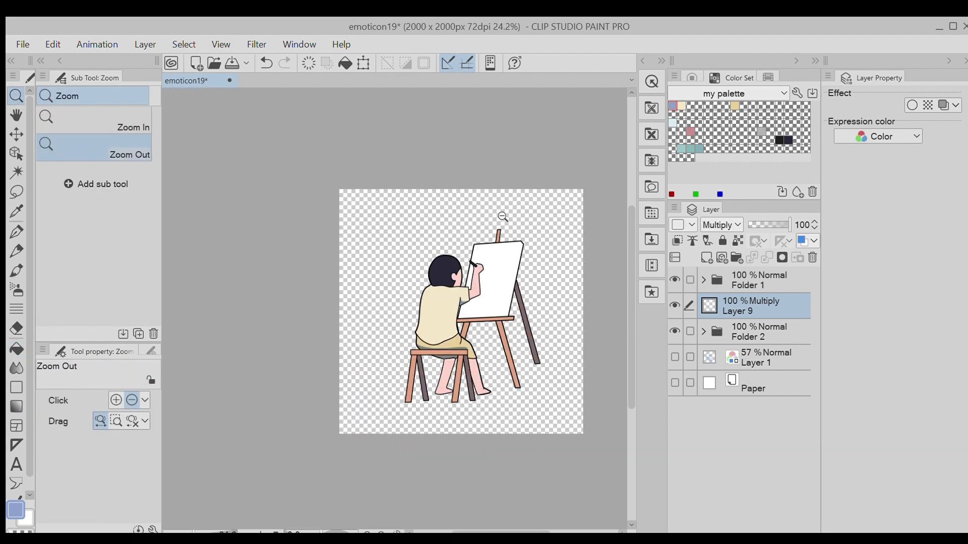
Step: Draw a periwinkle blue shadow strip along the right side of the easel's top post
{"action": "scroll", "coordinate": [502, 217], "scroll_direction": "up", "scroll_amount": 10}
{"action": "key", "text": "p"}
{"action": "left_click_drag", "start_coordinate": [530, 226], "coordinate": [511, 388]}
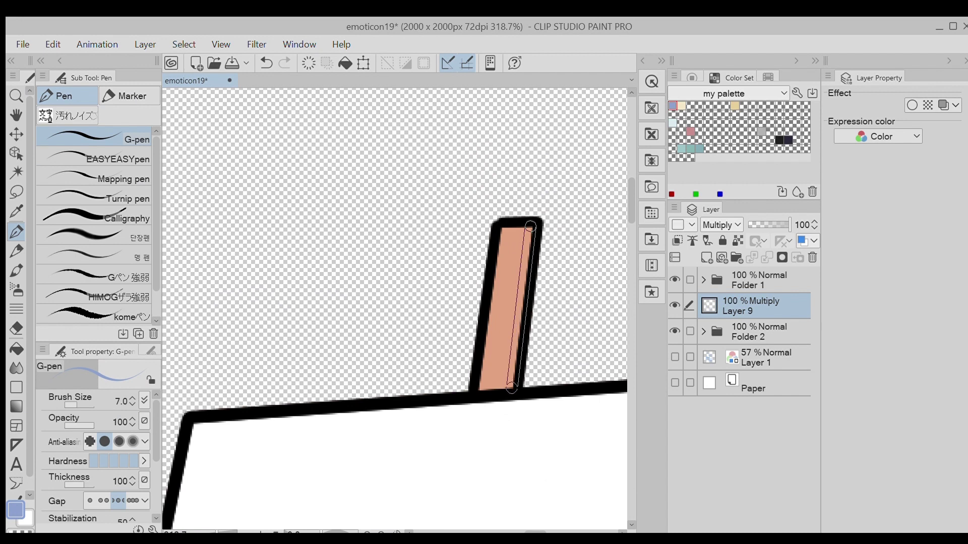
{"action": "key", "text": "/"}
Step: Draw a shadow edge down the right side of the easel's canvas and fill the strip with periwinkle blue
{"action": "scroll", "coordinate": [544, 356], "scroll_direction": "down", "scroll_amount": 5}
{"action": "key", "text": "p"}
{"action": "mouse_move", "coordinate": [556, 202]}
{"action": "left_mouse_down"}
{"action": "mouse_move", "coordinate": [528, 416]}
{"action": "mouse_move", "coordinate": [489, 518]}
{"action": "left_mouse_up"}
{"action": "key", "text": "g"}
{"action": "left_click", "coordinate": [509, 458]}
{"action": "key", "text": "/"}
{"action": "scroll", "coordinate": [509, 458], "scroll_direction": "down", "scroll_amount": 4}
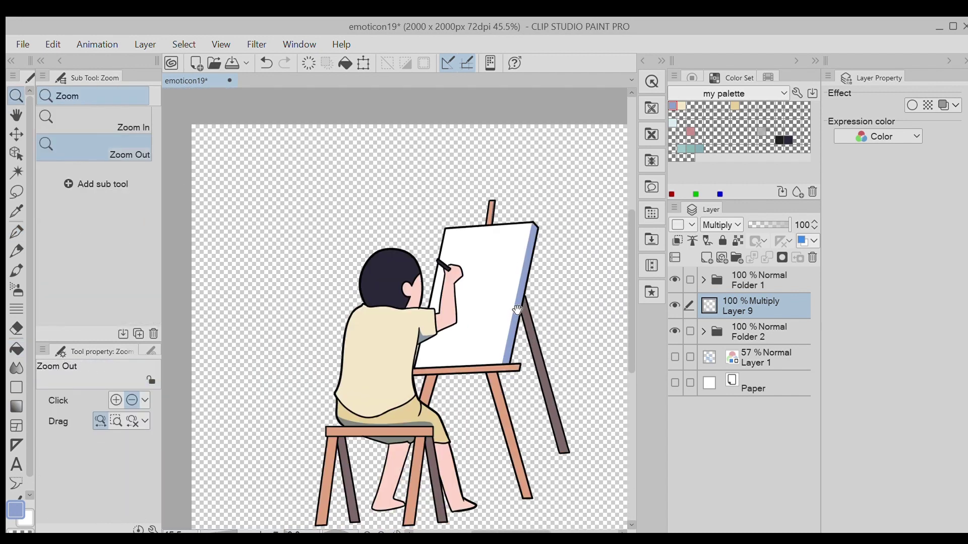
Step: Draw a shadow edge across the right end of the easel's ledge and fill the tip with periwinkle blue
{"action": "scroll", "coordinate": [534, 342], "scroll_direction": "up", "scroll_amount": 7}
{"action": "key", "text": "p"}
{"action": "key", "text": "g"}
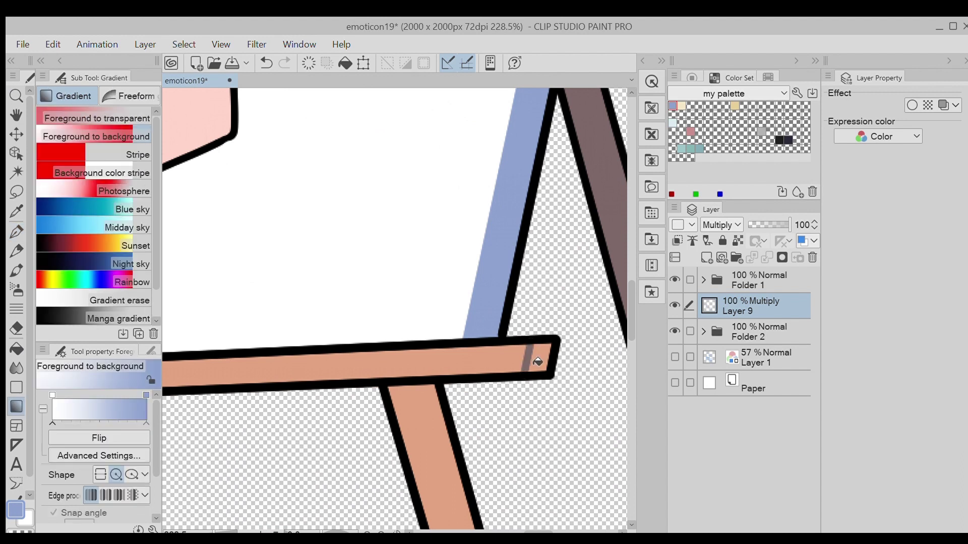
{"action": "key", "text": "/"}
Step: Draw a shadow line down the easel's right front leg and fill its right side with periwinkle blue
{"action": "scroll", "coordinate": [531, 353], "scroll_direction": "down", "scroll_amount": 4}
{"action": "scroll", "coordinate": [531, 338], "scroll_direction": "up", "scroll_amount": 2}
{"action": "scroll", "coordinate": [530, 339], "scroll_direction": "up", "scroll_amount": 2}
{"action": "key", "text": "p"}
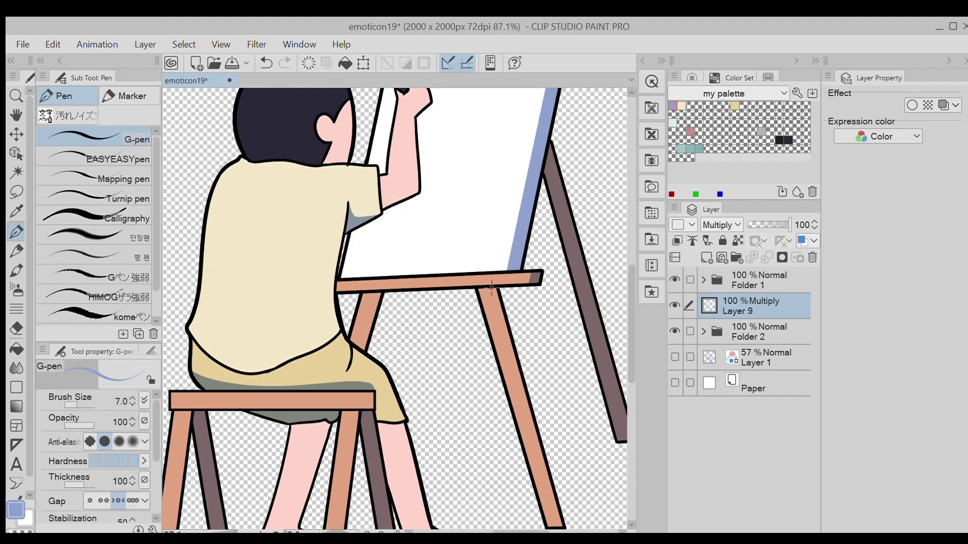
{"action": "mouse_move", "coordinate": [492, 288]}
{"action": "left_mouse_down"}
{"action": "mouse_move", "coordinate": [559, 497]}
{"action": "mouse_move", "coordinate": [556, 522]}
{"action": "left_mouse_up"}
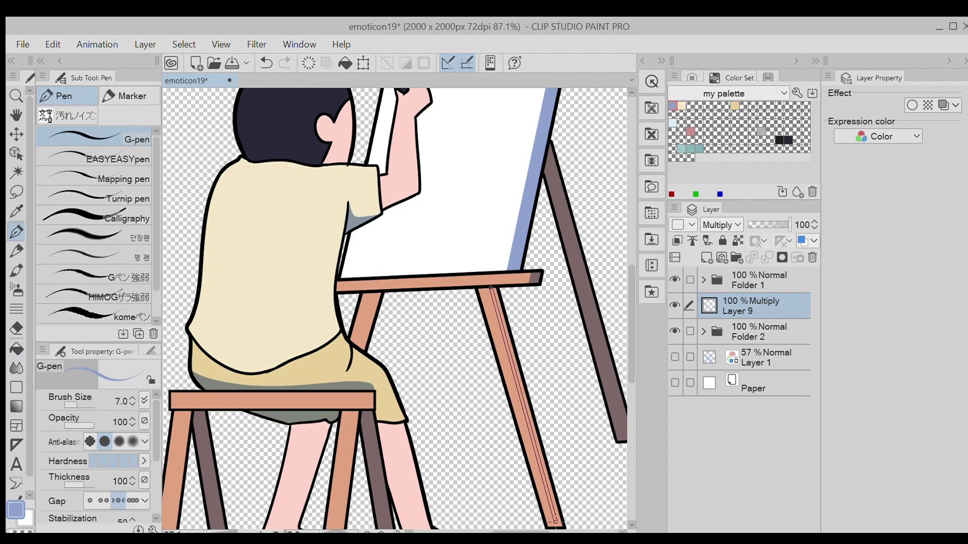
{"action": "key", "text": "g"}
{"action": "left_click", "coordinate": [552, 488]}
{"action": "key", "text": "/"}
{"action": "scroll", "coordinate": [494, 398], "scroll_direction": "down", "scroll_amount": 3}
Step: Draw a shadow line down the easel's left front leg and fill its right side with periwinkle blue
{"action": "scroll", "coordinate": [483, 383], "scroll_direction": "up", "scroll_amount": 10}
{"action": "key", "text": "p"}
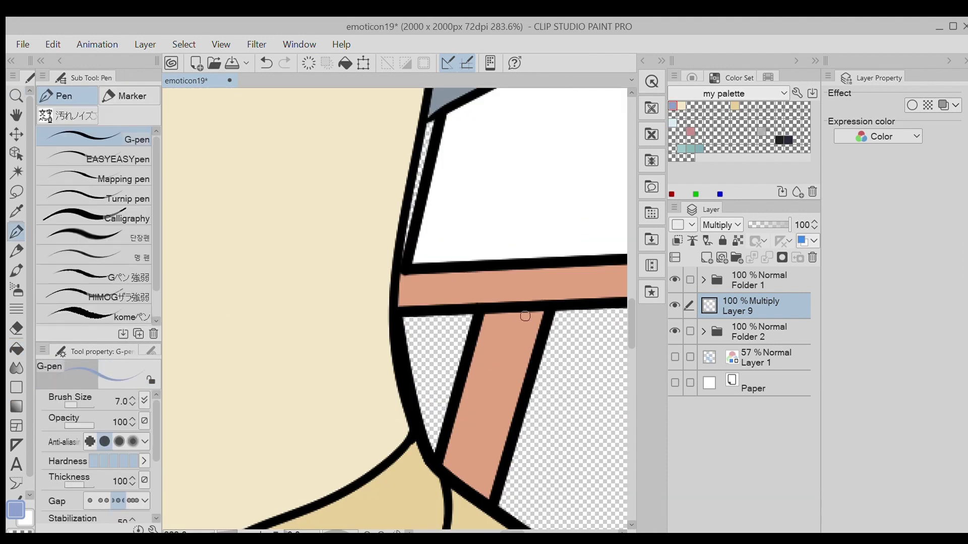
{"action": "left_click_drag", "start_coordinate": [528, 308], "coordinate": [476, 492]}
{"action": "key", "text": "g"}
{"action": "left_click", "coordinate": [499, 451]}
{"action": "key", "text": "/"}
{"action": "scroll", "coordinate": [499, 450], "scroll_direction": "down", "scroll_amount": 5}
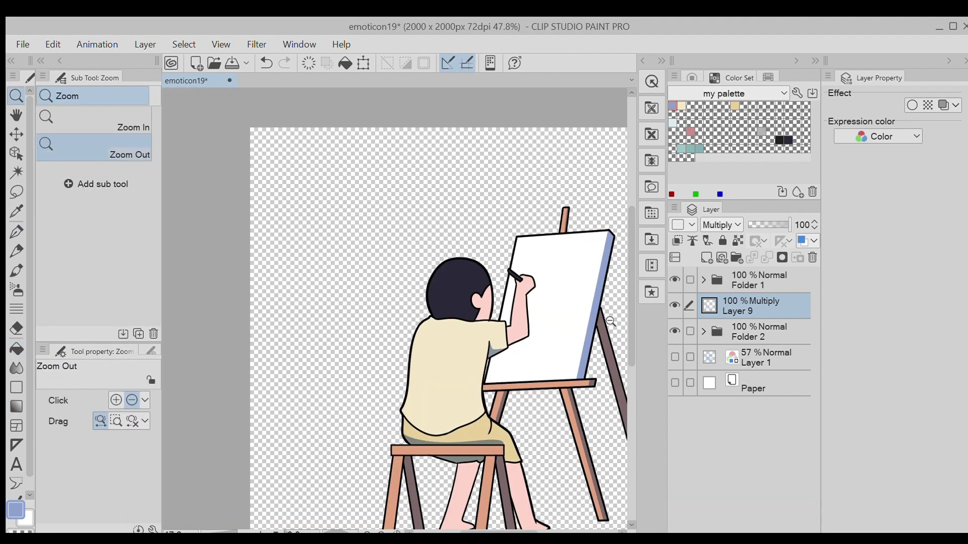
Step: Auto-select the easel's ledge, paint a periwinkle blue shadow along its lower edge, and deselect it
{"action": "scroll", "coordinate": [600, 380], "scroll_direction": "up", "scroll_amount": 5}
{"action": "key", "text": "p"}
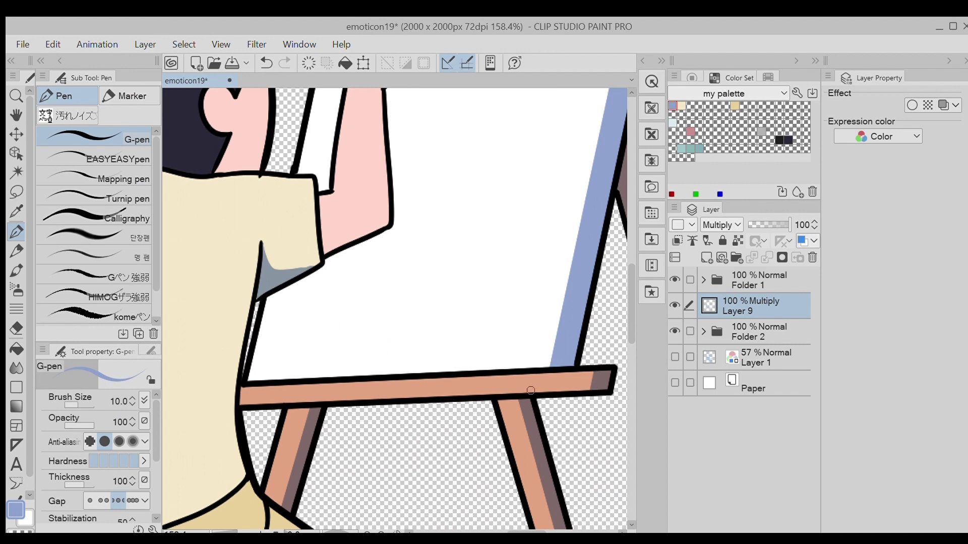
{"action": "key", "text": "i"}
{"action": "key", "text": "w"}
{"action": "left_click", "coordinate": [527, 384]}
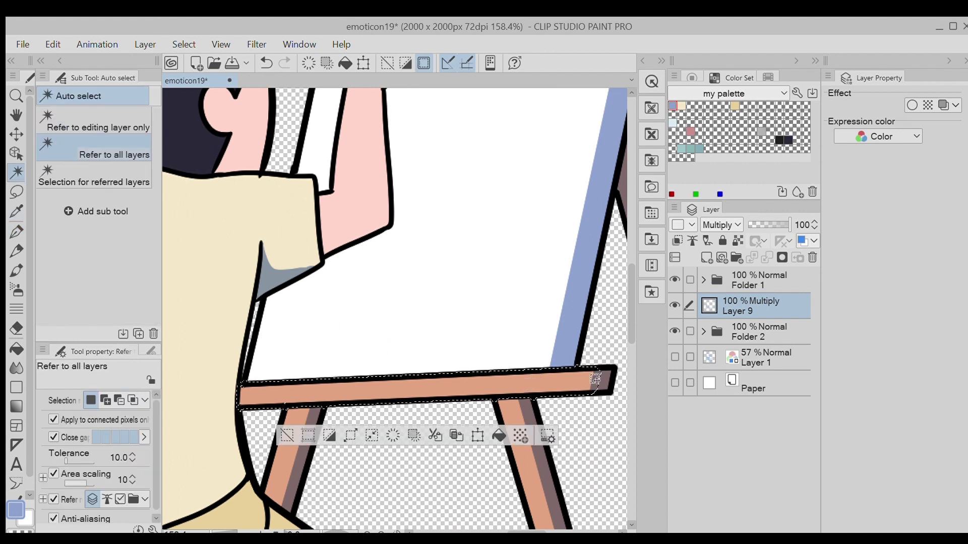
{"action": "key", "text": "p"}
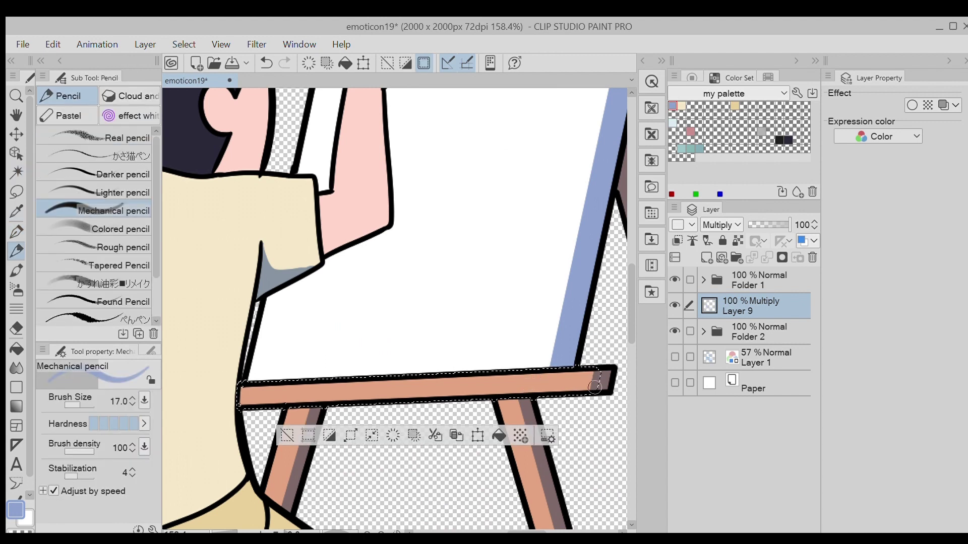
{"action": "mouse_move", "coordinate": [237, 403]}
{"action": "left_mouse_down"}
{"action": "mouse_move", "coordinate": [595, 389]}
{"action": "mouse_move", "coordinate": [232, 408]}
{"action": "left_mouse_up"}
{"action": "left_click", "coordinate": [232, 407], "text": "ctrl+alt"}
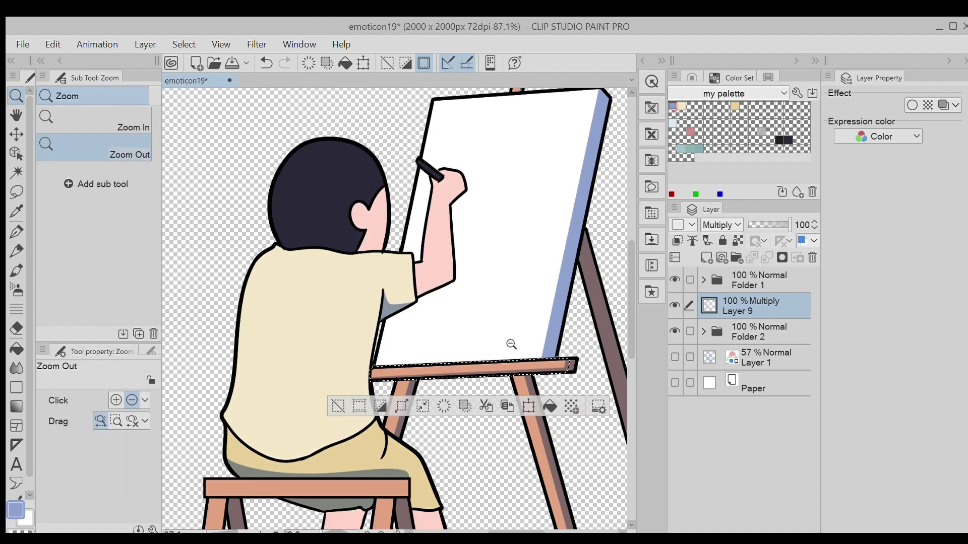
{"action": "key", "text": "ctrl+d"}
Step: Outline a shadow on the right side of the shirt below the sleeve down to the hem and fill it with periwinkle blue
{"action": "key", "text": "p"}
{"action": "mouse_move", "coordinate": [373, 337]}
{"action": "left_mouse_down"}
{"action": "mouse_move", "coordinate": [359, 367]}
{"action": "mouse_move", "coordinate": [374, 419]}
{"action": "left_mouse_up"}
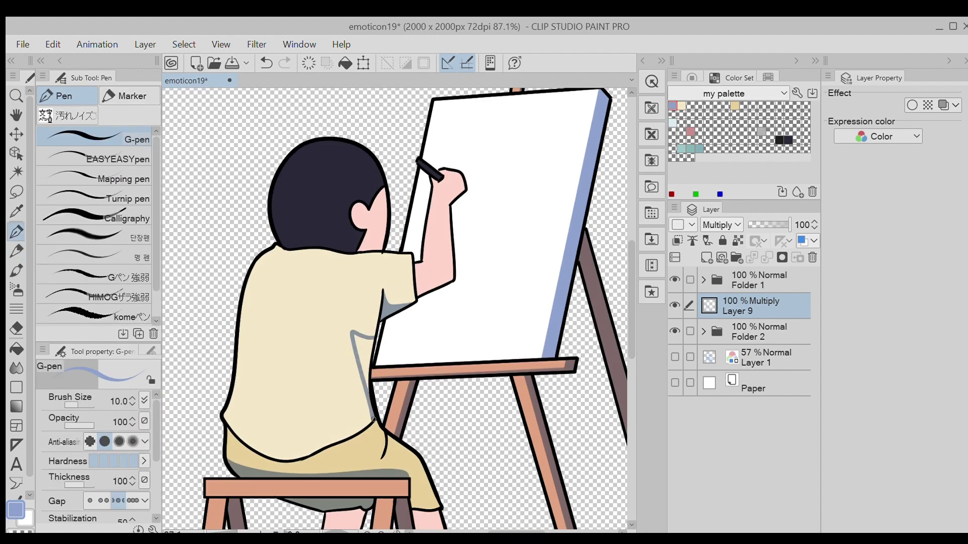
{"action": "key", "text": "g"}
{"action": "left_click", "coordinate": [362, 370]}
{"action": "mouse_move", "coordinate": [362, 370]}
{"action": "left_mouse_down"}
{"action": "mouse_move", "coordinate": [425, 372]}
{"action": "mouse_move", "coordinate": [407, 411]}
{"action": "mouse_move", "coordinate": [423, 362]}
{"action": "left_mouse_up"}
{"action": "key", "text": "ctrl+z"}
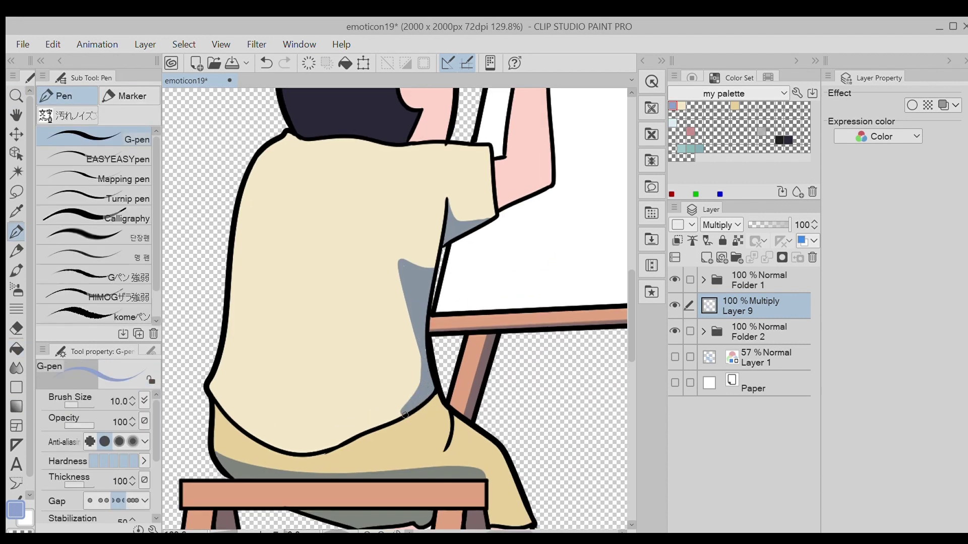
{"action": "left_click_drag", "start_coordinate": [444, 230], "coordinate": [428, 268]}
{"action": "scroll", "coordinate": [436, 278], "scroll_direction": "down", "scroll_amount": 3}
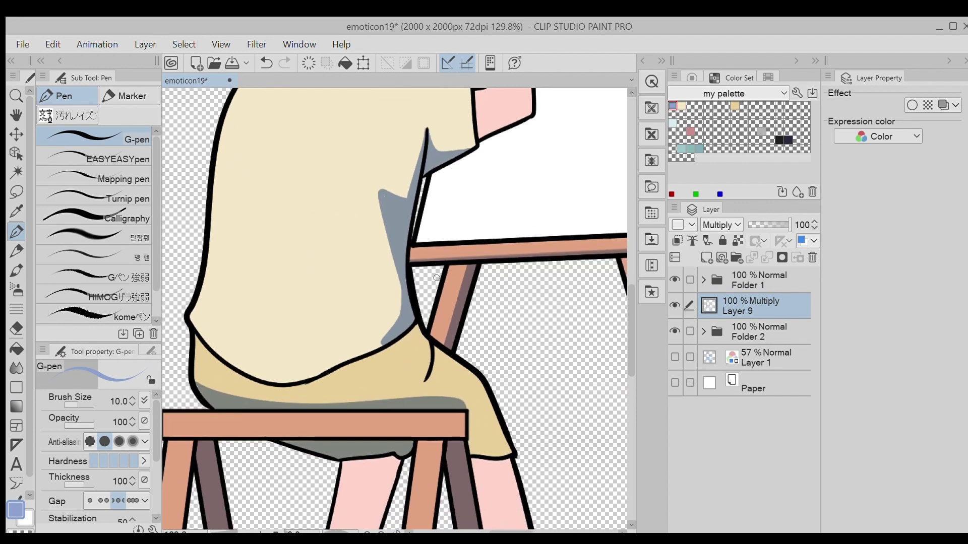
{"action": "left_click", "coordinate": [396, 366], "text": "ctrl+alt"}
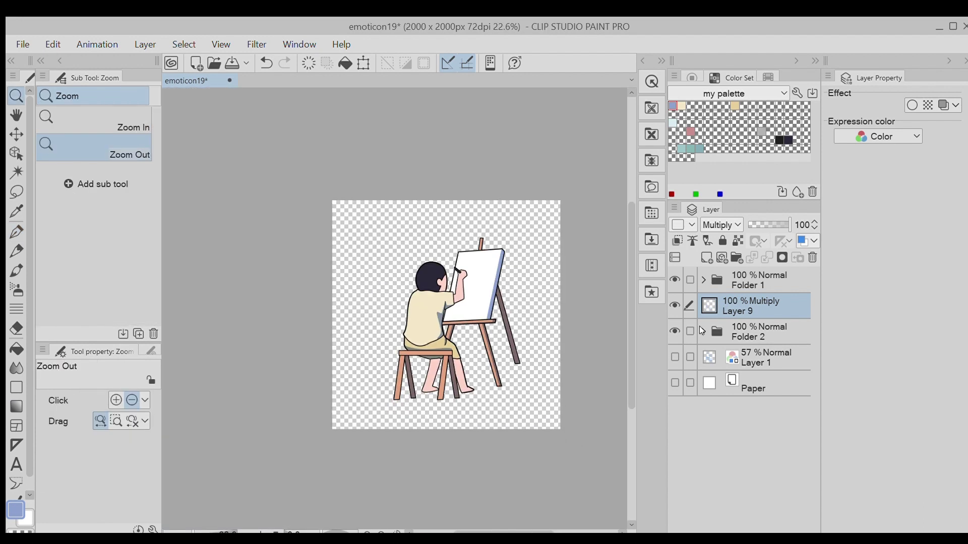
Step: Erase a thin strip of shadow along the right edge of the easel's rear leg with a smaller hard eraser
{"action": "scroll", "coordinate": [551, 266], "scroll_direction": "up", "scroll_amount": 4}
{"action": "key", "text": "e"}
{"action": "scroll", "coordinate": [461, 205], "scroll_direction": "up", "scroll_amount": 2}
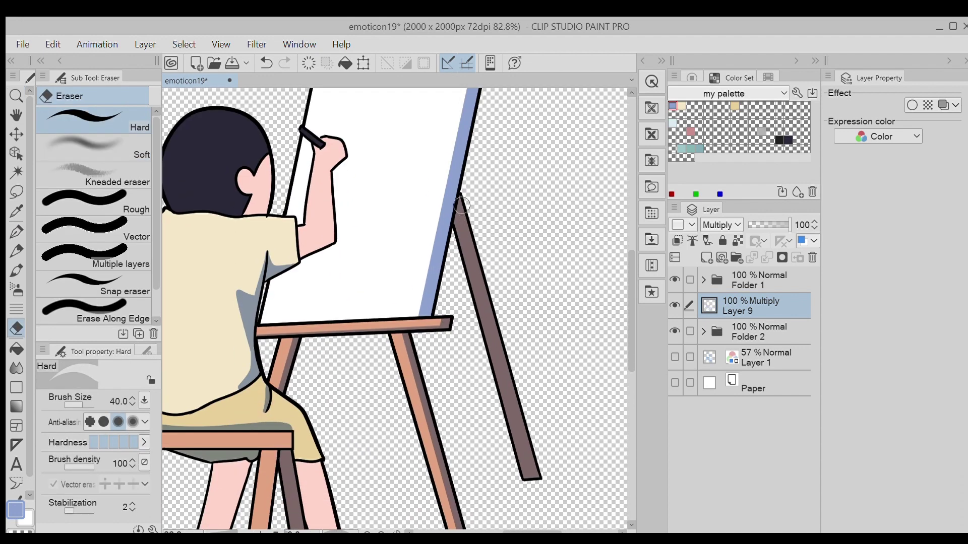
{"action": "key", "text": "bracketleft"}
{"action": "left_click_drag", "start_coordinate": [466, 199], "coordinate": [544, 488]}
{"action": "left_click", "coordinate": [536, 421], "text": "ctrl+alt"}
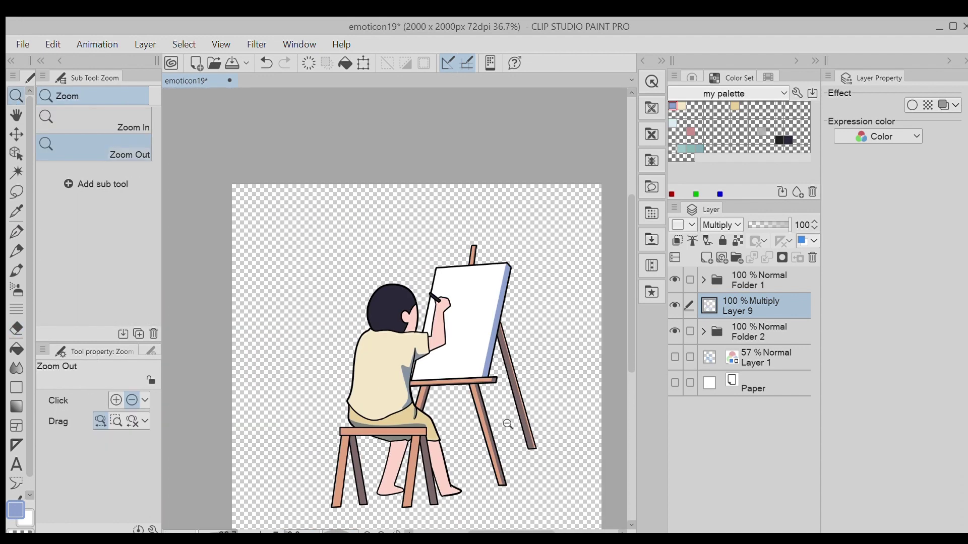
Step: Set the opacity of the Multiply shading layer to 50%
{"action": "left_click", "coordinate": [776, 220]}
{"action": "left_click", "coordinate": [814, 228]}
{"action": "left_click", "coordinate": [815, 228]}
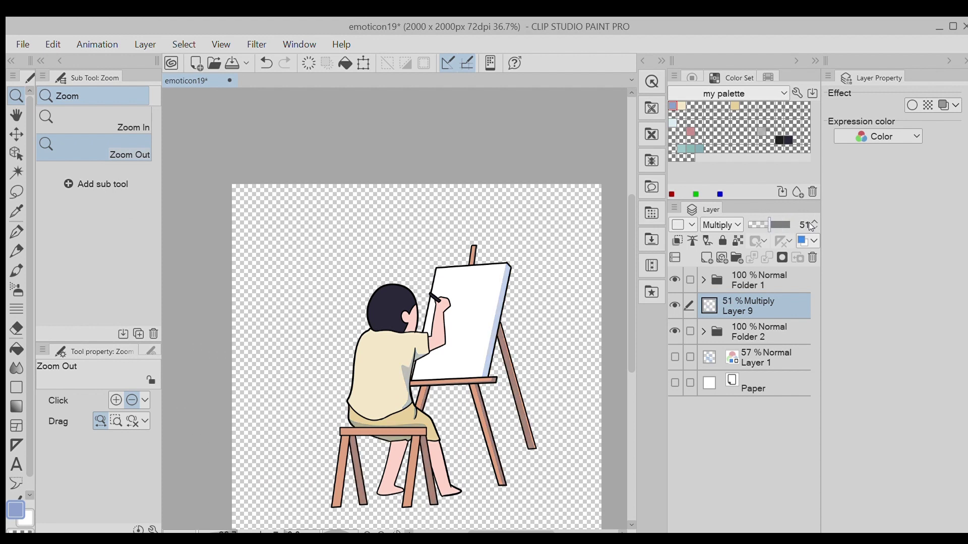
{"action": "left_click", "coordinate": [814, 229]}
{"action": "left_click", "coordinate": [479, 400]}
Step: Add a clipped layer above Layer 5 in Folder 2 and pick a light pink from the 肌色カラーセット color set
{"action": "left_click", "coordinate": [703, 331]}
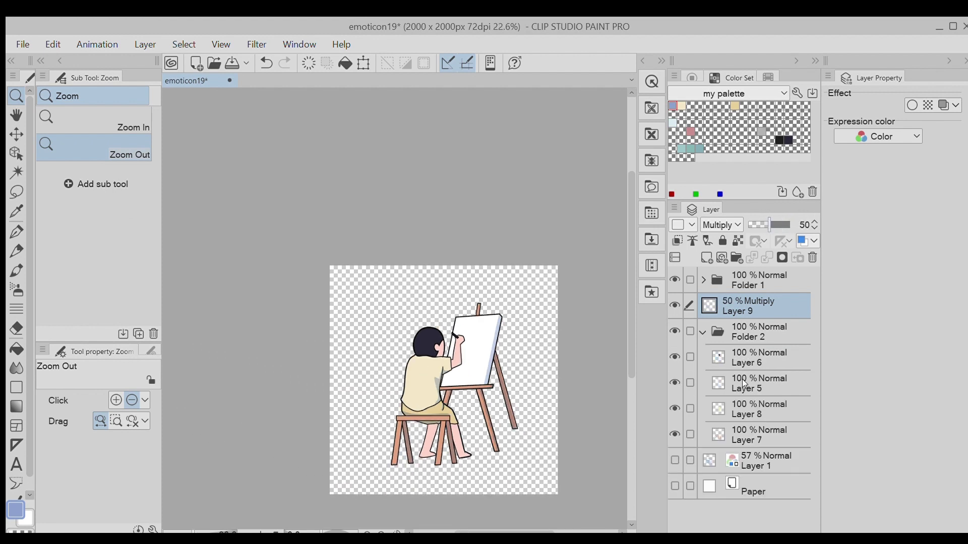
{"action": "left_click", "coordinate": [742, 379]}
{"action": "left_click", "coordinate": [722, 93]}
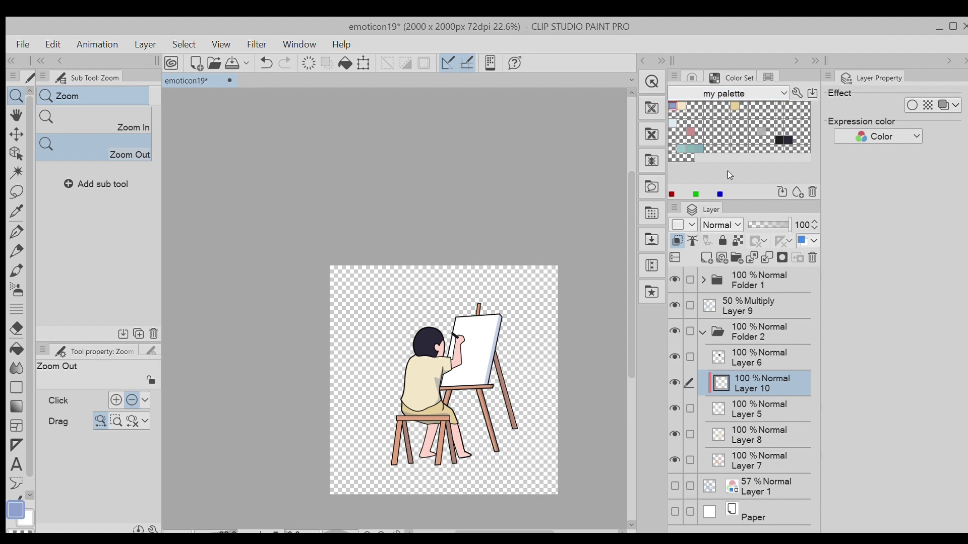
{"action": "left_click", "coordinate": [727, 171]}
{"action": "left_click", "coordinate": [784, 151]}
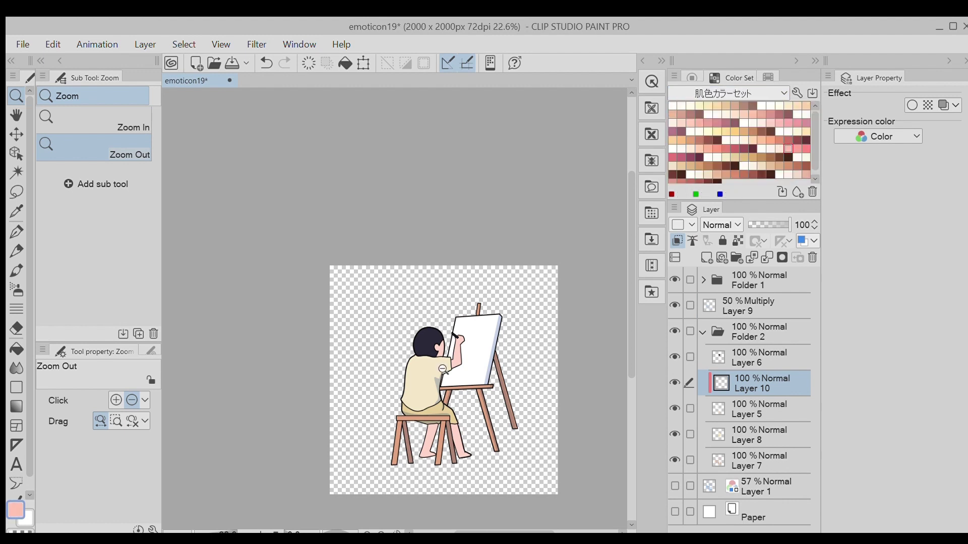
Step: Try shading the raised hand and forearm with light pink pen strokes on the clipped layer
{"action": "scroll", "coordinate": [519, 353], "scroll_direction": "up", "scroll_amount": 10}
{"action": "key", "text": "p"}
{"action": "left_click_drag", "start_coordinate": [518, 352], "coordinate": [563, 293]}
{"action": "scroll", "coordinate": [597, 148], "scroll_direction": "down", "scroll_amount": 3}
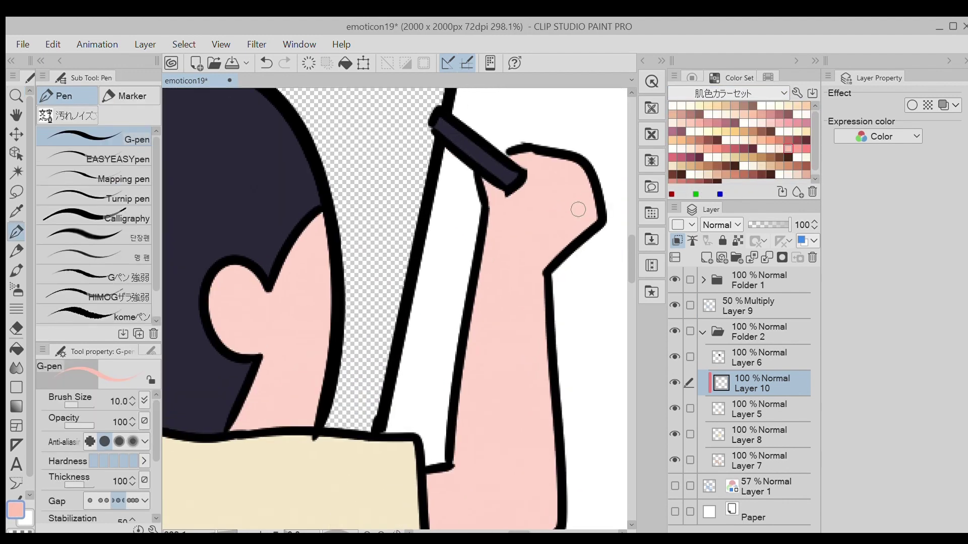
{"action": "mouse_move", "coordinate": [587, 202]}
{"action": "left_mouse_down"}
{"action": "mouse_move", "coordinate": [569, 222]}
{"action": "mouse_move", "coordinate": [595, 237]}
{"action": "mouse_move", "coordinate": [607, 216]}
{"action": "left_mouse_up"}
{"action": "scroll", "coordinate": [543, 261], "scroll_direction": "up", "scroll_amount": 3}
{"action": "left_click_drag", "start_coordinate": [543, 261], "coordinate": [574, 155]}
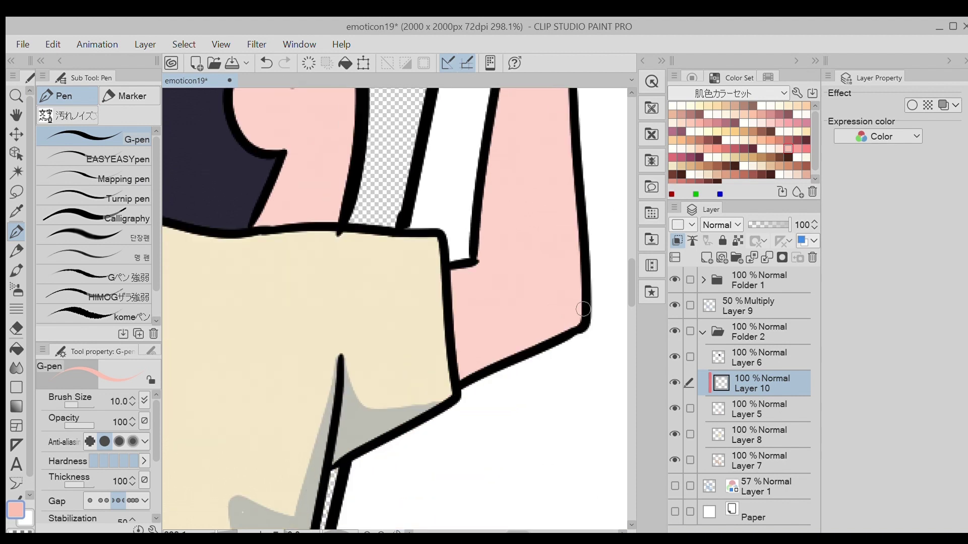
{"action": "mouse_move", "coordinate": [582, 309]}
{"action": "left_mouse_down"}
{"action": "mouse_move", "coordinate": [457, 373]}
{"action": "mouse_move", "coordinate": [574, 312]}
{"action": "left_mouse_up"}
{"action": "scroll", "coordinate": [586, 274], "scroll_direction": "down", "scroll_amount": 5}
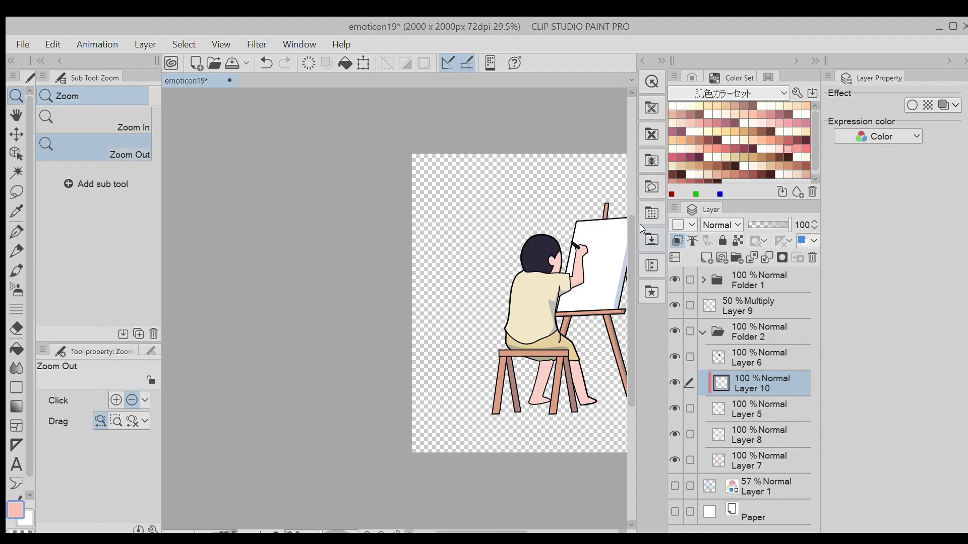
Step: Pick a deeper pink and shade the underside of the forearm and the base of the neck
{"action": "scroll", "coordinate": [594, 275], "scroll_direction": "up", "scroll_amount": 7}
{"action": "left_click", "coordinate": [796, 149]}
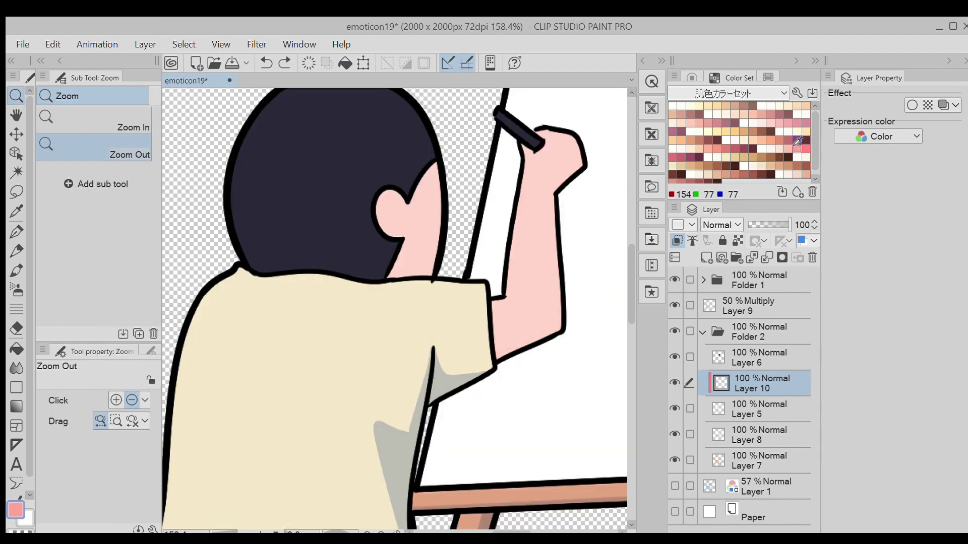
{"action": "key", "text": "p"}
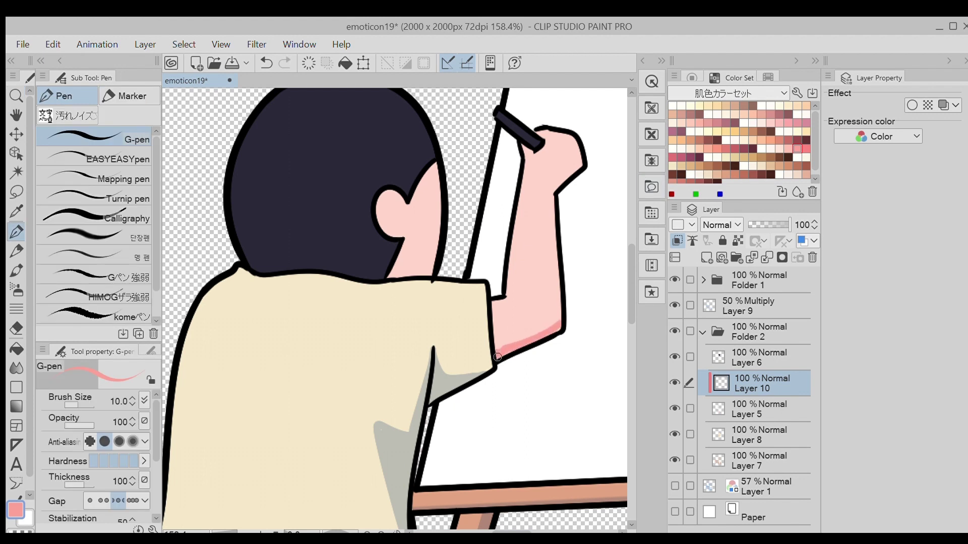
{"action": "left_click_drag", "start_coordinate": [497, 357], "coordinate": [585, 407]}
{"action": "key", "text": "g"}
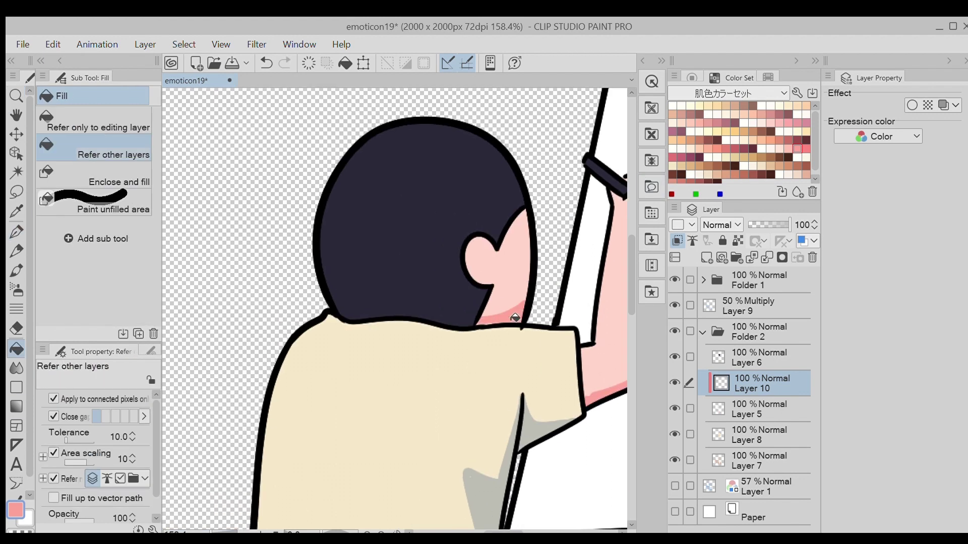
Step: Draw a shadow edge down the figure's left leg and fill the area behind it and the foot with deeper pink
{"action": "key", "text": "/"}
{"action": "scroll", "coordinate": [509, 313], "scroll_direction": "down", "scroll_amount": 5}
{"action": "scroll", "coordinate": [510, 313], "scroll_direction": "up", "scroll_amount": 6}
{"action": "key", "text": "p"}
{"action": "key", "text": "ctrl+z"}
{"action": "mouse_move", "coordinate": [487, 385]}
{"action": "left_mouse_down"}
{"action": "mouse_move", "coordinate": [487, 270]}
{"action": "mouse_move", "coordinate": [474, 476]}
{"action": "left_mouse_up"}
{"action": "key", "text": "/"}
{"action": "scroll", "coordinate": [530, 356], "scroll_direction": "up", "scroll_amount": 1}
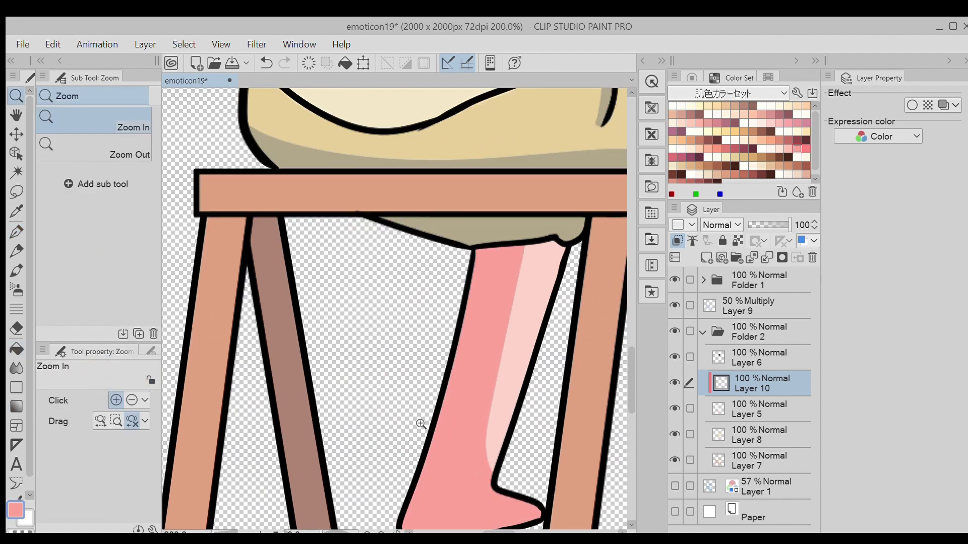
Step: Draw a shadow edge down the figure's right leg, fill the area behind it with deeper pink, and touch up the shading at the feet
{"action": "scroll", "coordinate": [530, 356], "scroll_direction": "down", "scroll_amount": 4}
{"action": "scroll", "coordinate": [518, 356], "scroll_direction": "up", "scroll_amount": 3}
{"action": "key", "text": "p"}
{"action": "left_click_drag", "start_coordinate": [427, 318], "coordinate": [479, 491]}
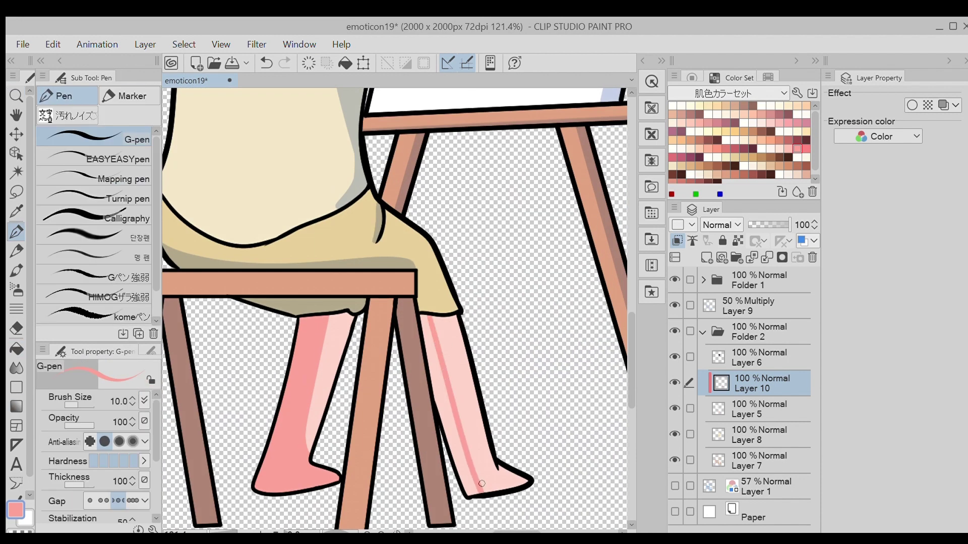
{"action": "key", "text": "g"}
{"action": "left_click", "coordinate": [449, 440]}
{"action": "key", "text": "p"}
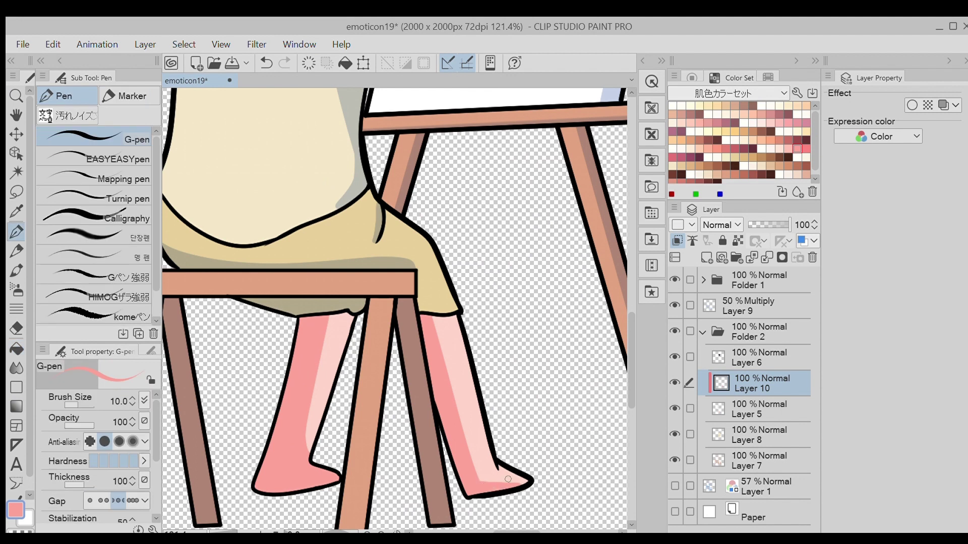
{"action": "key", "text": "e"}
{"action": "key", "text": "alt+space"}
{"action": "mouse_move", "coordinate": [313, 459]}
{"action": "left_mouse_down"}
{"action": "mouse_move", "coordinate": [287, 465]}
{"action": "mouse_move", "coordinate": [333, 439]}
{"action": "mouse_move", "coordinate": [501, 280]}
{"action": "mouse_move", "coordinate": [488, 331]}
{"action": "mouse_move", "coordinate": [504, 426]}
{"action": "left_mouse_up"}
Step: Paint a deeper pink shadow on the wrist of the raised hand and trim its edges with the hard eraser
{"action": "key", "text": "p"}
{"action": "mouse_move", "coordinate": [469, 355]}
{"action": "left_mouse_down"}
{"action": "mouse_move", "coordinate": [529, 365]}
{"action": "mouse_move", "coordinate": [527, 350]}
{"action": "mouse_move", "coordinate": [492, 394]}
{"action": "left_mouse_up"}
{"action": "key", "text": "alt+space"}
{"action": "key", "text": "e"}
{"action": "left_click_drag", "start_coordinate": [436, 319], "coordinate": [432, 356]}
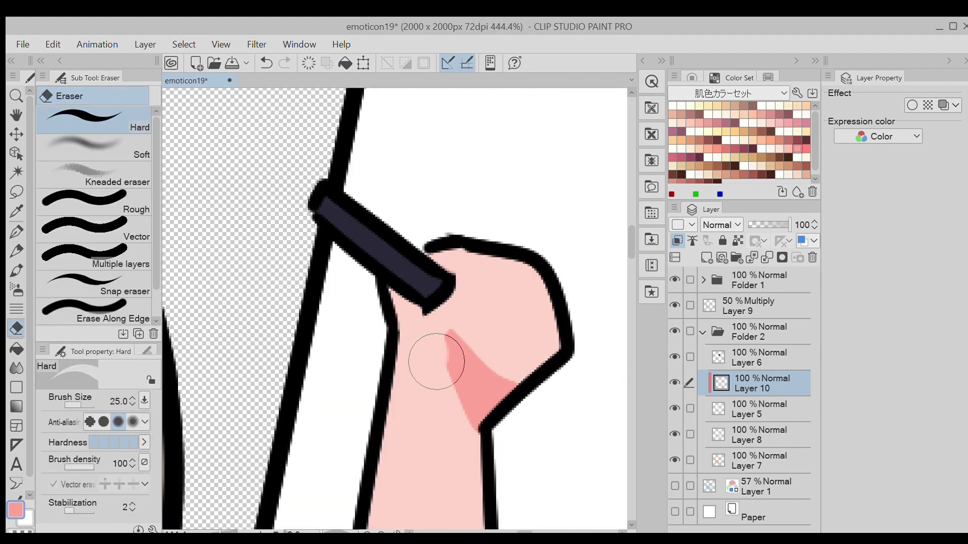
{"action": "left_click_drag", "start_coordinate": [453, 302], "coordinate": [413, 353]}
{"action": "key", "text": "p"}
{"action": "mouse_move", "coordinate": [424, 284]}
{"action": "left_mouse_down"}
{"action": "mouse_move", "coordinate": [394, 409]}
{"action": "mouse_move", "coordinate": [383, 364]}
{"action": "mouse_move", "coordinate": [470, 349]}
{"action": "left_mouse_up"}
{"action": "key", "text": "alt+space"}
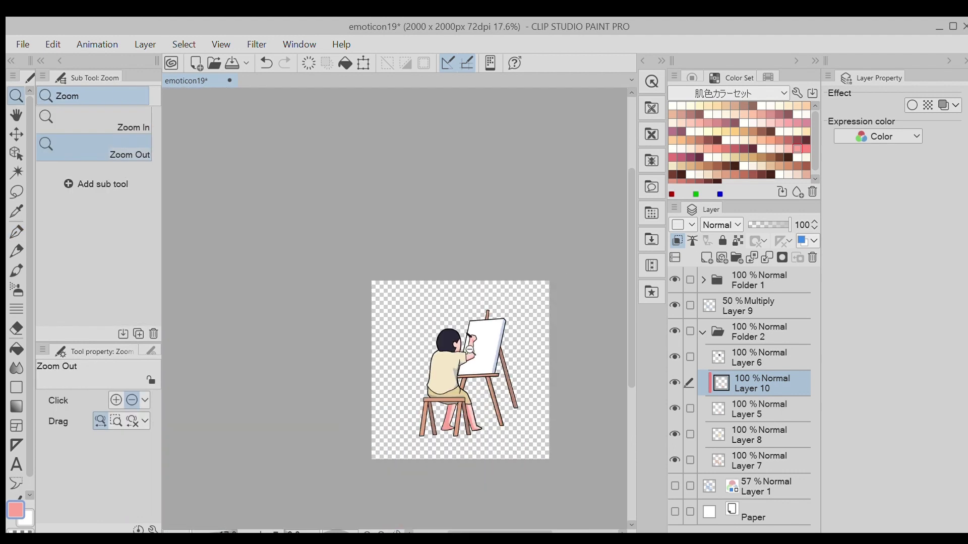
Step: Collapse Folder 2 and add one new layer above it and another above the Multiply layer
{"action": "left_click", "coordinate": [699, 331]}
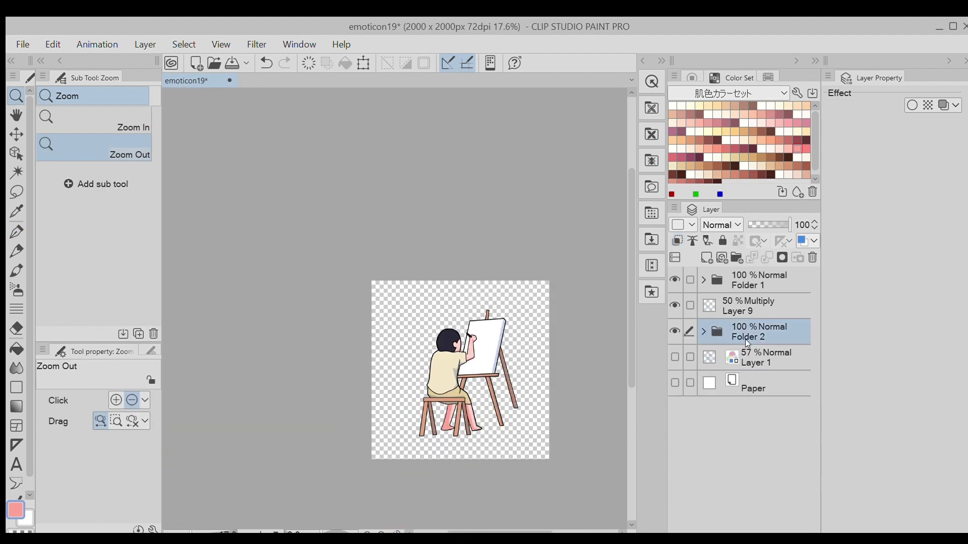
{"action": "left_click", "coordinate": [707, 258]}
{"action": "scroll", "coordinate": [483, 351], "scroll_direction": "up", "scroll_amount": 2}
{"action": "scroll", "coordinate": [451, 373], "scroll_direction": "up", "scroll_amount": 6}
{"action": "scroll", "coordinate": [584, 238], "scroll_direction": "down", "scroll_amount": 4}
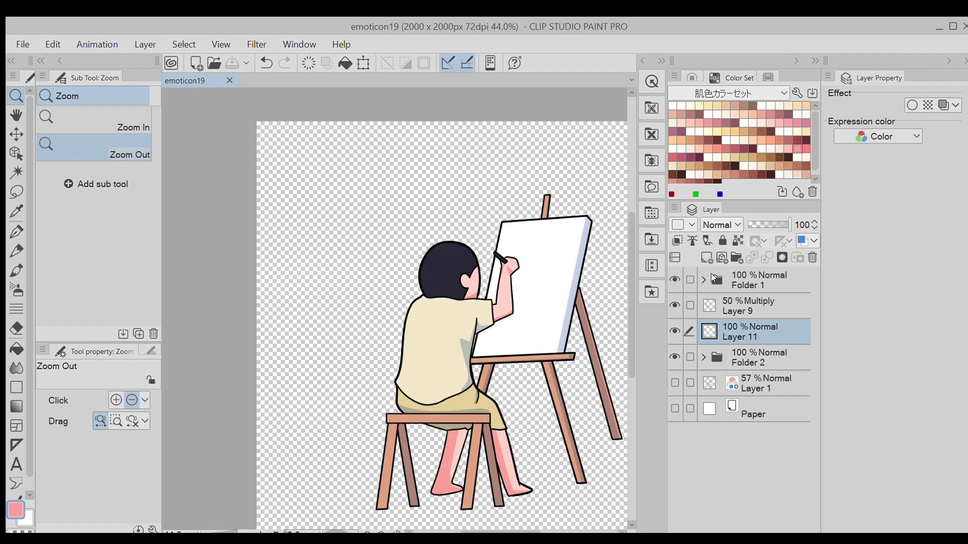
{"action": "left_click", "coordinate": [729, 301]}
{"action": "left_click", "coordinate": [706, 257]}
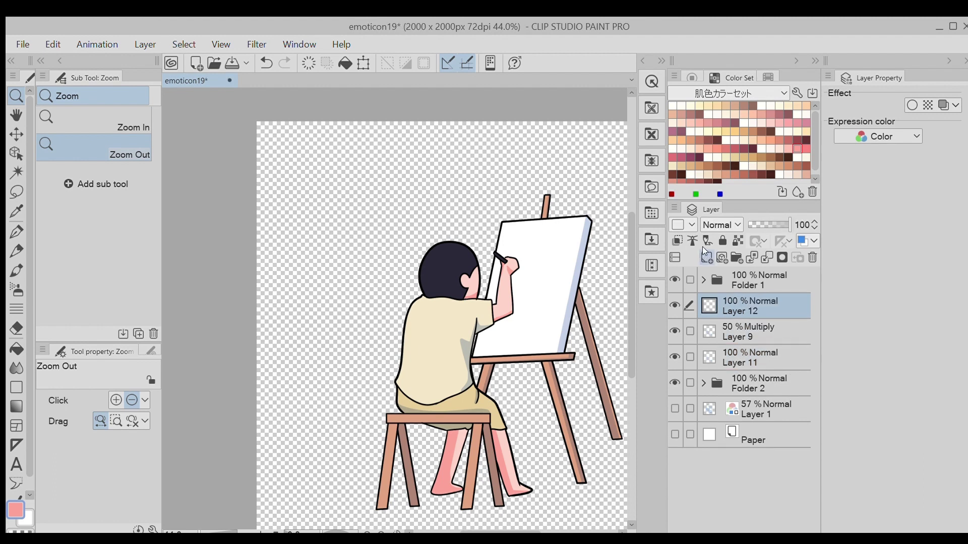
Step: Set the drawing color to grey (RGB 114, 114, 114) and select the easel's white board area for drawing with the G-pen
{"action": "left_click", "coordinate": [692, 77]}
{"action": "left_click_drag", "start_coordinate": [736, 123], "coordinate": [712, 140]}
{"action": "scroll", "coordinate": [554, 254], "scroll_direction": "up", "scroll_amount": 5}
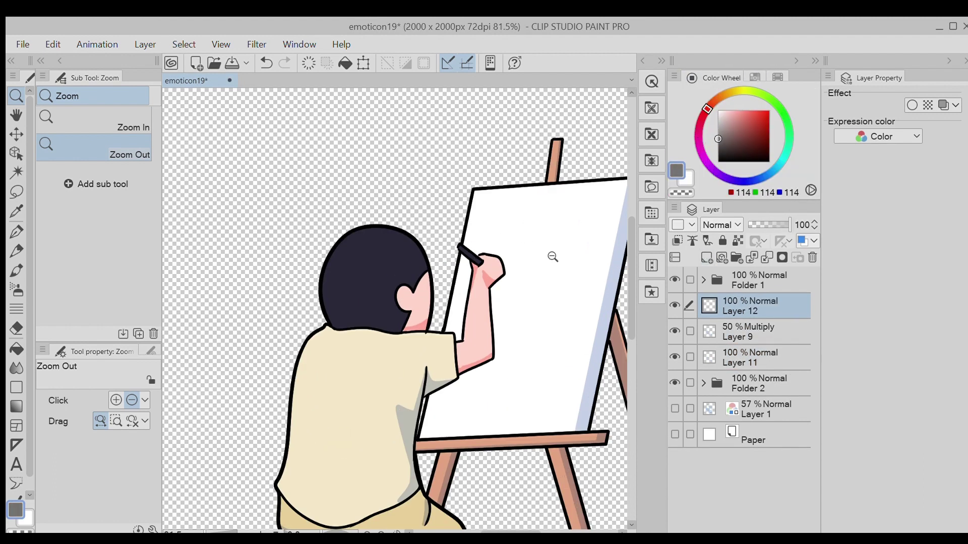
{"action": "key", "text": "p"}
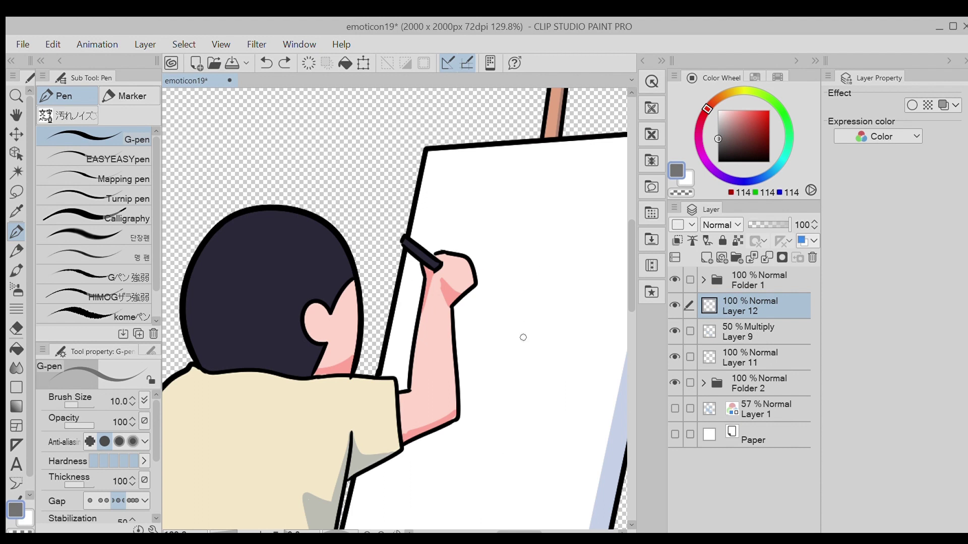
{"action": "key", "text": "w"}
{"action": "left_click_drag", "start_coordinate": [518, 348], "coordinate": [445, 320]}
{"action": "left_click", "coordinate": [380, 204]}
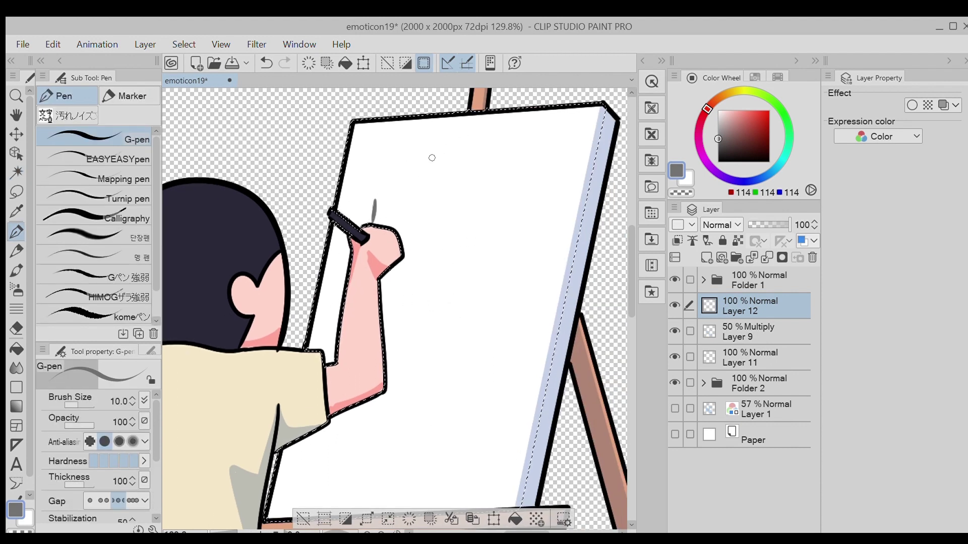
{"action": "key", "text": "ctrl+z"}
{"action": "mouse_move", "coordinate": [423, 171]}
{"action": "left_mouse_down"}
{"action": "mouse_move", "coordinate": [403, 221]}
{"action": "mouse_move", "coordinate": [463, 265]}
{"action": "left_mouse_up"}
{"action": "key", "text": "ctrl+z"}
{"action": "key", "text": "ctrl+z"}
{"action": "mouse_move", "coordinate": [408, 231]}
{"action": "left_mouse_down"}
{"action": "mouse_move", "coordinate": [392, 280]}
{"action": "mouse_move", "coordinate": [421, 202]}
{"action": "mouse_move", "coordinate": [487, 237]}
{"action": "left_mouse_up"}
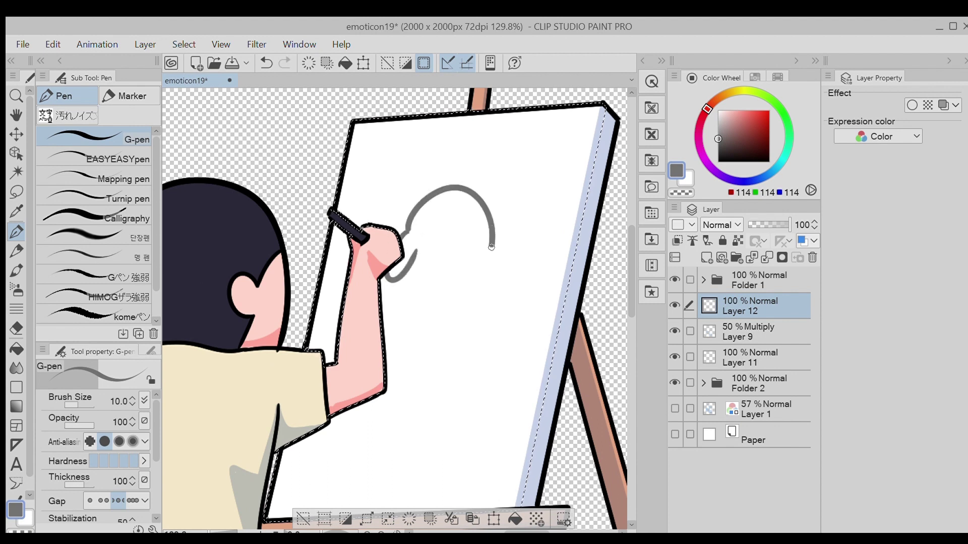
{"action": "key", "text": "ctrl+z"}
Step: Sketch a simple grey outline of a standing figure with head, arms and legs on the easel board using the G-pen
{"action": "mouse_move", "coordinate": [407, 228]}
{"action": "left_mouse_down"}
{"action": "mouse_move", "coordinate": [471, 267]}
{"action": "mouse_move", "coordinate": [488, 181]}
{"action": "mouse_move", "coordinate": [519, 272]}
{"action": "mouse_move", "coordinate": [491, 243]}
{"action": "left_mouse_up"}
{"action": "left_click_drag", "start_coordinate": [438, 182], "coordinate": [436, 222]}
{"action": "key", "text": "ctrl+z"}
{"action": "mouse_move", "coordinate": [434, 164]}
{"action": "left_mouse_down"}
{"action": "mouse_move", "coordinate": [416, 230]}
{"action": "mouse_move", "coordinate": [429, 268]}
{"action": "mouse_move", "coordinate": [401, 366]}
{"action": "mouse_move", "coordinate": [432, 348]}
{"action": "left_mouse_up"}
{"action": "key", "text": "ctrl+z"}
{"action": "mouse_move", "coordinate": [486, 253]}
{"action": "left_mouse_down"}
{"action": "mouse_move", "coordinate": [494, 323]}
{"action": "mouse_move", "coordinate": [487, 377]}
{"action": "mouse_move", "coordinate": [469, 306]}
{"action": "mouse_move", "coordinate": [463, 321]}
{"action": "left_mouse_up"}
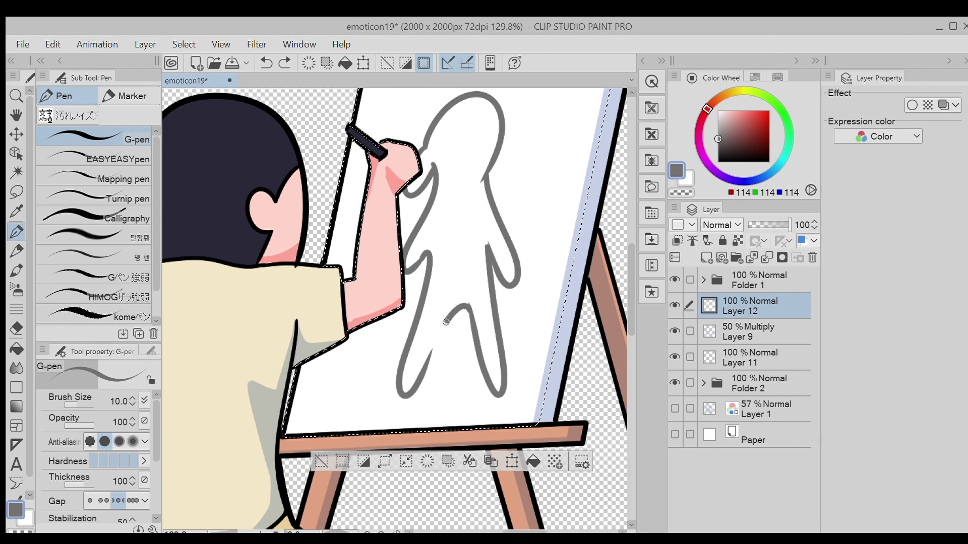
Step: Draw a small slanted oval eye on the head of the figure sketched on the board
{"action": "key", "text": "/"}
{"action": "scroll", "coordinate": [446, 321], "scroll_direction": "down", "scroll_amount": 5}
{"action": "scroll", "coordinate": [454, 299], "scroll_direction": "up", "scroll_amount": 15}
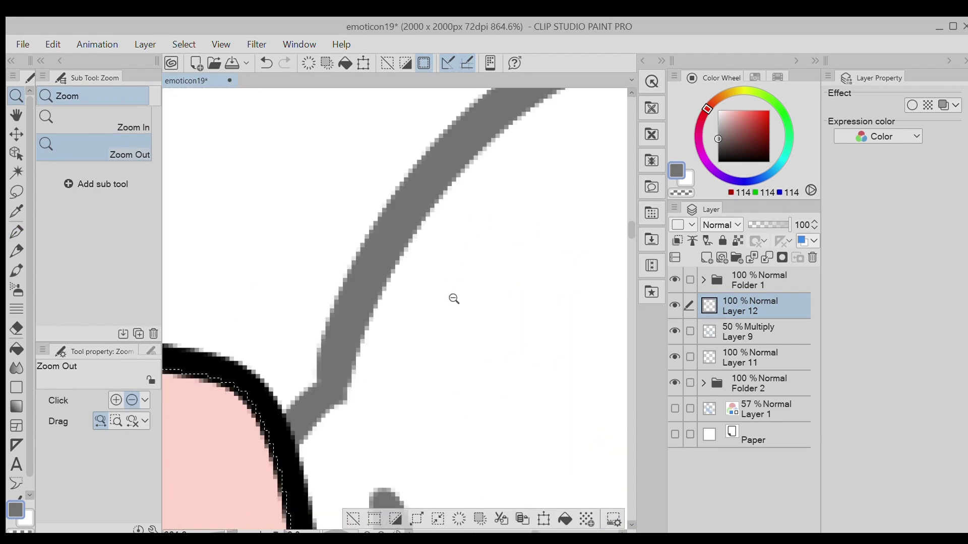
{"action": "key", "text": "p"}
{"action": "mouse_move", "coordinate": [407, 346]}
{"action": "left_mouse_down"}
{"action": "mouse_move", "coordinate": [484, 242]}
{"action": "mouse_move", "coordinate": [500, 302]}
{"action": "mouse_move", "coordinate": [504, 262]}
{"action": "mouse_move", "coordinate": [504, 274]}
{"action": "left_mouse_up"}
{"action": "key", "text": "ctrl+z"}
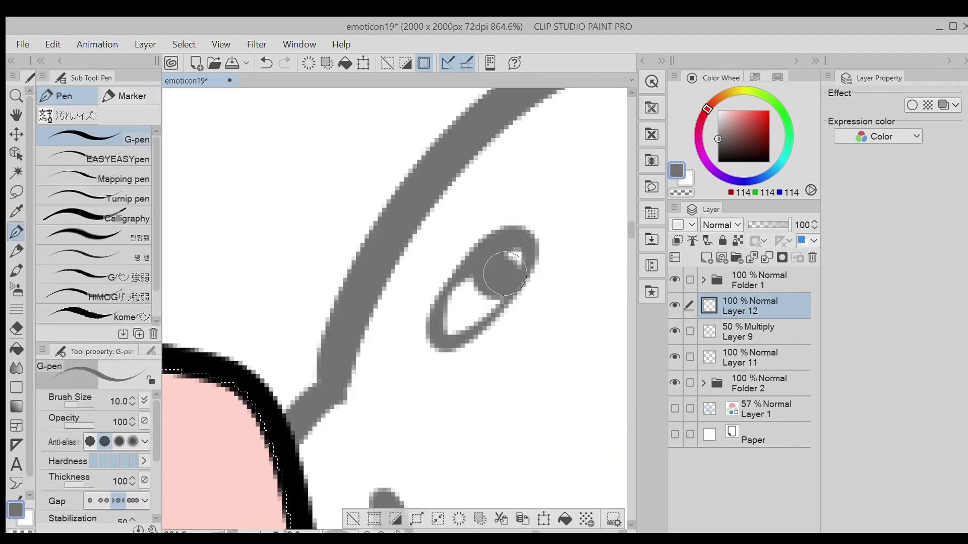
{"action": "key", "text": "ctrl+z"}
{"action": "left_click_drag", "start_coordinate": [454, 323], "coordinate": [492, 272]}
{"action": "key", "text": "ctrl+z"}
{"action": "left_click_drag", "start_coordinate": [446, 347], "coordinate": [484, 277]}
{"action": "key", "text": "/"}
{"action": "scroll", "coordinate": [499, 252], "scroll_direction": "down", "scroll_amount": 10}
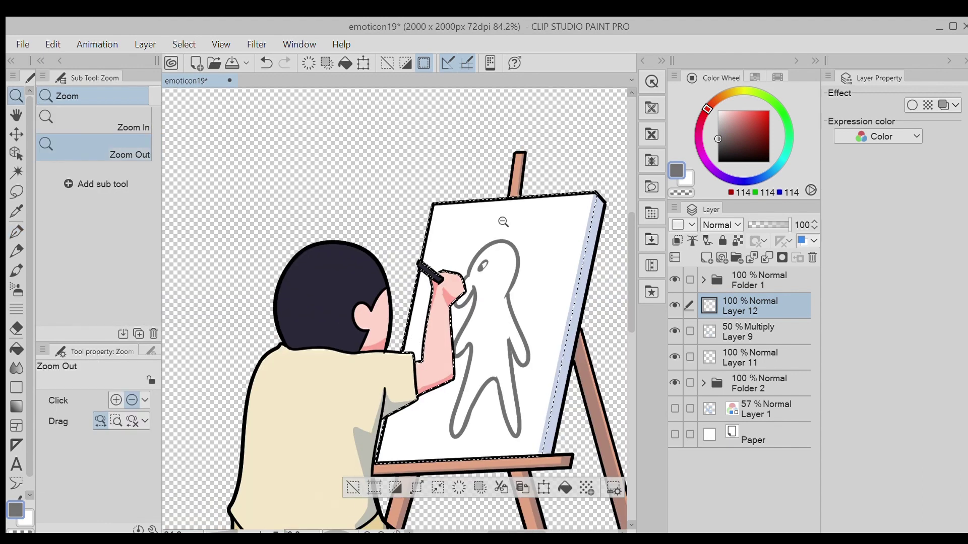
{"action": "scroll", "coordinate": [504, 242], "scroll_direction": "up", "scroll_amount": 10}
{"action": "key", "text": "e"}
{"action": "key", "text": "/"}
{"action": "scroll", "coordinate": [499, 282], "scroll_direction": "down", "scroll_amount": 8}
{"action": "scroll", "coordinate": [508, 282], "scroll_direction": "up", "scroll_amount": 3}
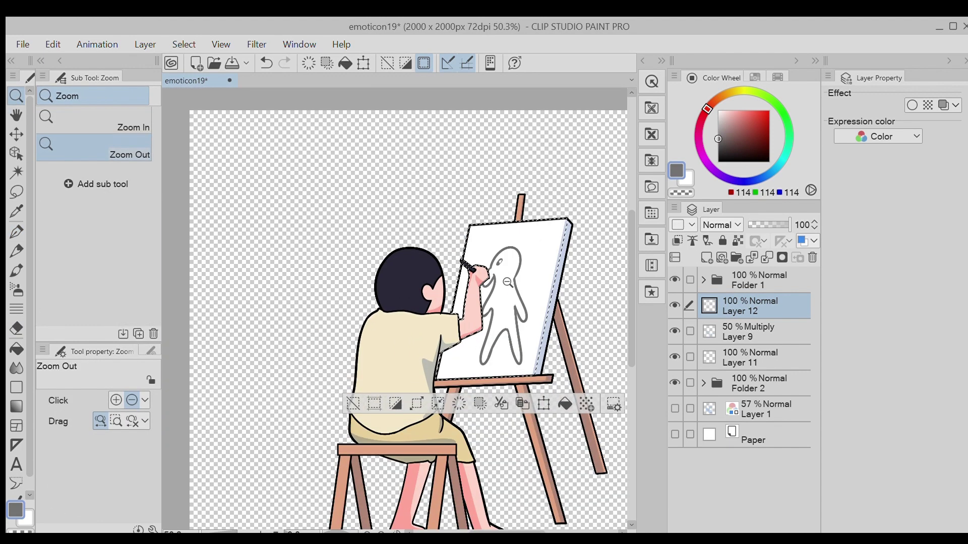
Step: Clear the selection around the easel board
{"action": "scroll", "coordinate": [507, 283], "scroll_direction": "up", "scroll_amount": 1}
{"action": "key", "text": "ctrl+d"}
{"action": "scroll", "coordinate": [496, 269], "scroll_direction": "down", "scroll_amount": 4}
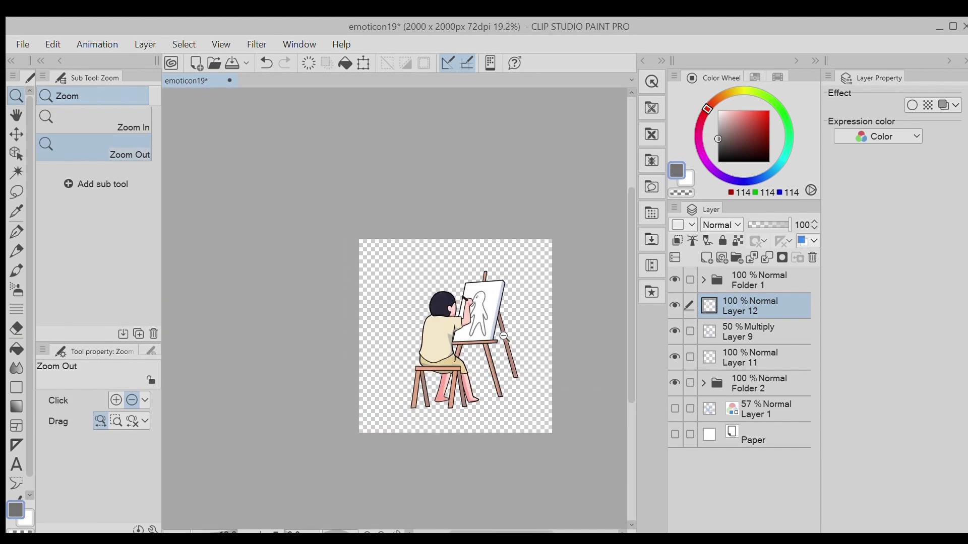
{"action": "scroll", "coordinate": [503, 336], "scroll_direction": "down", "scroll_amount": 1}
{"action": "scroll", "coordinate": [519, 237], "scroll_direction": "up", "scroll_amount": 3}
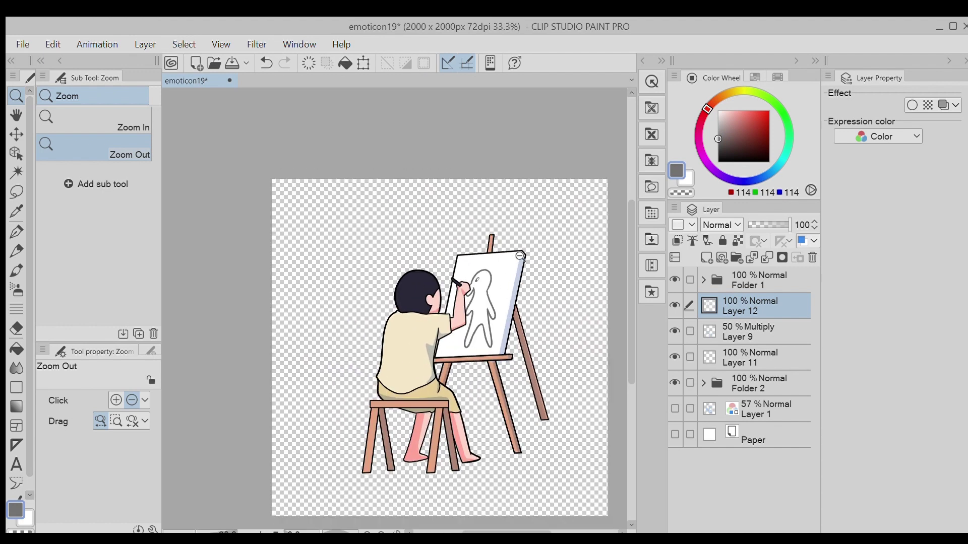
Step: Rotate the figure sketch on Layer 12 slightly clockwise so it follows the slant of the board
{"action": "left_click", "coordinate": [674, 305]}
{"action": "left_click", "coordinate": [675, 305]}
{"action": "key", "text": "ctrl+t"}
{"action": "left_click_drag", "start_coordinate": [482, 328], "coordinate": [480, 328]}
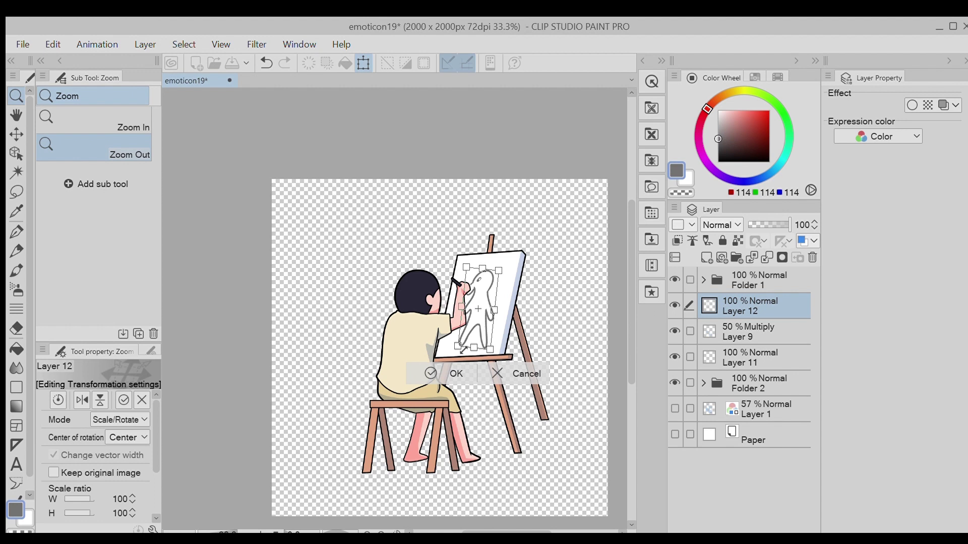
{"action": "left_click", "coordinate": [432, 373]}
Step: Erase the sketch line overlapping the raised hand and the sketched figure's eye with the hard eraser
{"action": "scroll", "coordinate": [402, 338], "scroll_direction": "up", "scroll_amount": 7}
{"action": "key", "text": "e"}
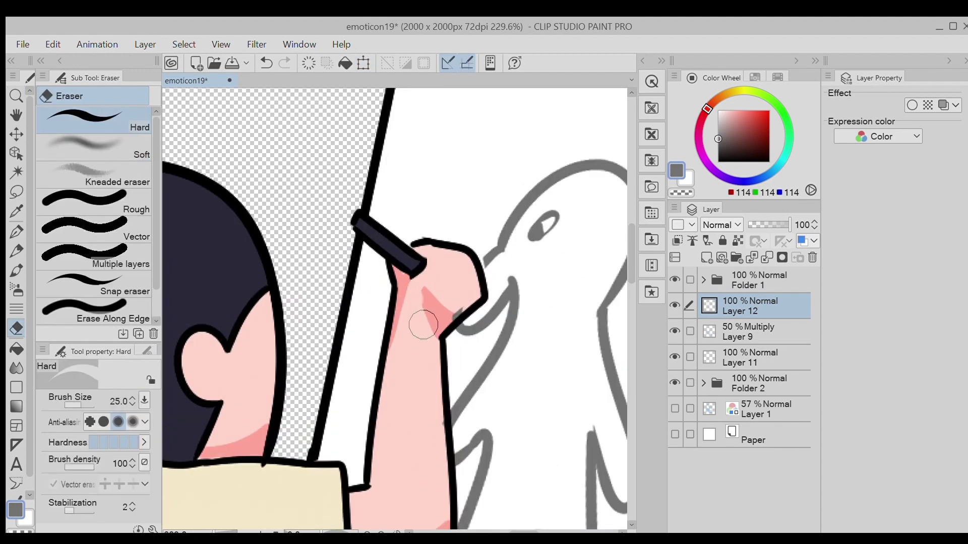
{"action": "left_click_drag", "start_coordinate": [423, 325], "coordinate": [398, 349]}
{"action": "scroll", "coordinate": [401, 348], "scroll_direction": "up", "scroll_amount": 6}
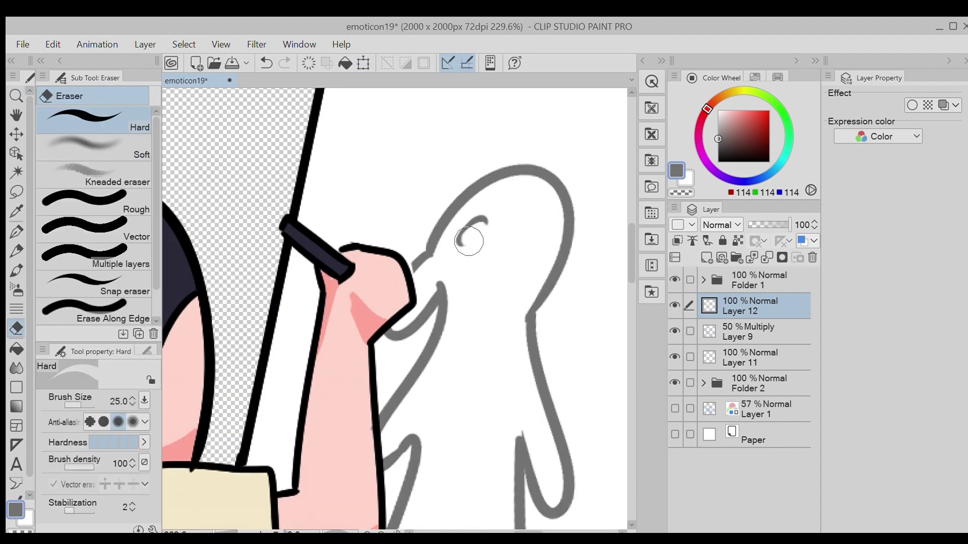
{"action": "scroll", "coordinate": [454, 252], "scroll_direction": "down", "scroll_amount": 8}
{"action": "scroll", "coordinate": [515, 192], "scroll_direction": "up", "scroll_amount": 5}
{"action": "scroll", "coordinate": [428, 233], "scroll_direction": "up", "scroll_amount": 4}
{"action": "key", "text": "p"}
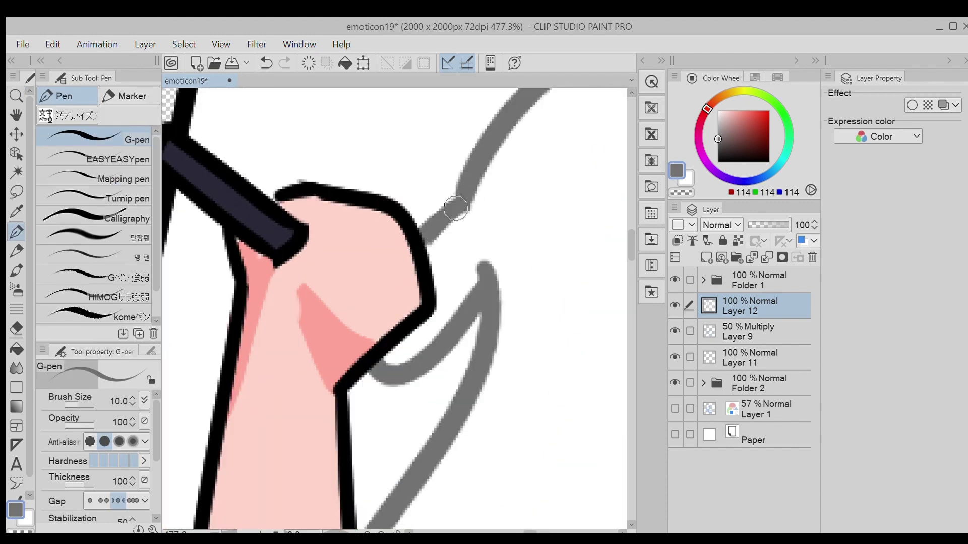
Step: Examine the whole picture at several magnifications to check how the emoticon reads at small size
{"action": "scroll", "coordinate": [456, 208], "scroll_direction": "down", "scroll_amount": 10}
{"action": "scroll", "coordinate": [511, 177], "scroll_direction": "up", "scroll_amount": 3}
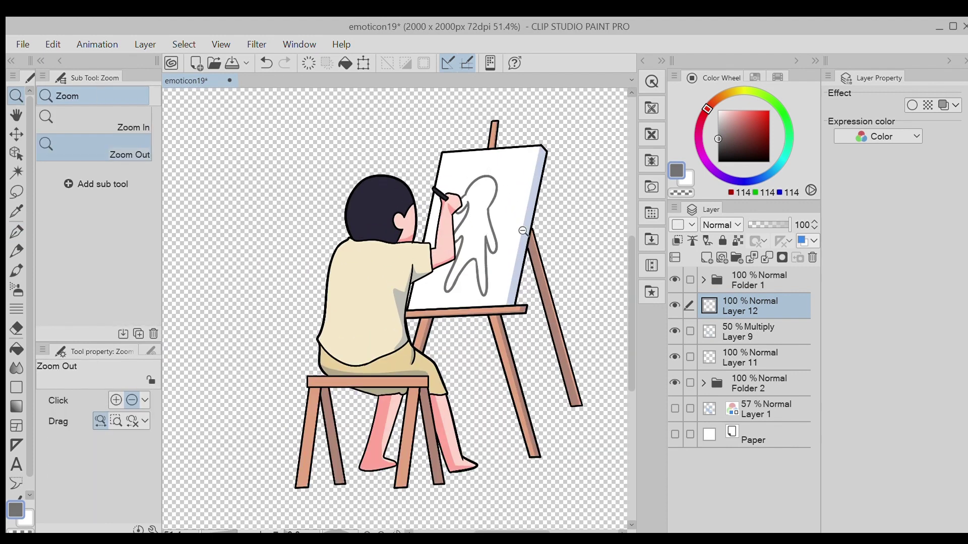
{"action": "scroll", "coordinate": [523, 230], "scroll_direction": "down", "scroll_amount": 4}
{"action": "scroll", "coordinate": [529, 207], "scroll_direction": "up", "scroll_amount": 2}
{"action": "scroll", "coordinate": [528, 235], "scroll_direction": "down", "scroll_amount": 2}
{"action": "scroll", "coordinate": [529, 269], "scroll_direction": "up", "scroll_amount": 2}
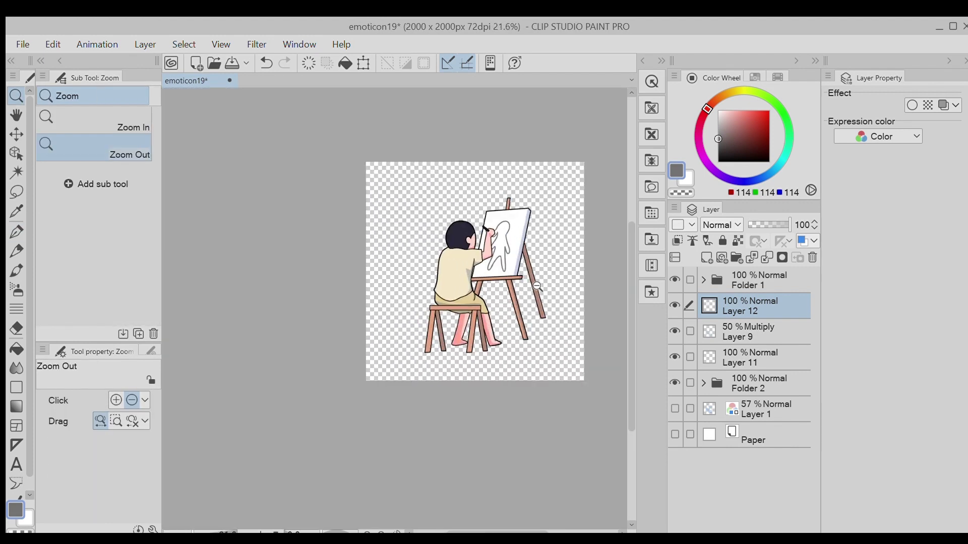
{"action": "scroll", "coordinate": [543, 273], "scroll_direction": "up", "scroll_amount": 2}
{"action": "scroll", "coordinate": [508, 421], "scroll_direction": "up", "scroll_amount": 1}
{"action": "scroll", "coordinate": [545, 393], "scroll_direction": "down", "scroll_amount": 3}
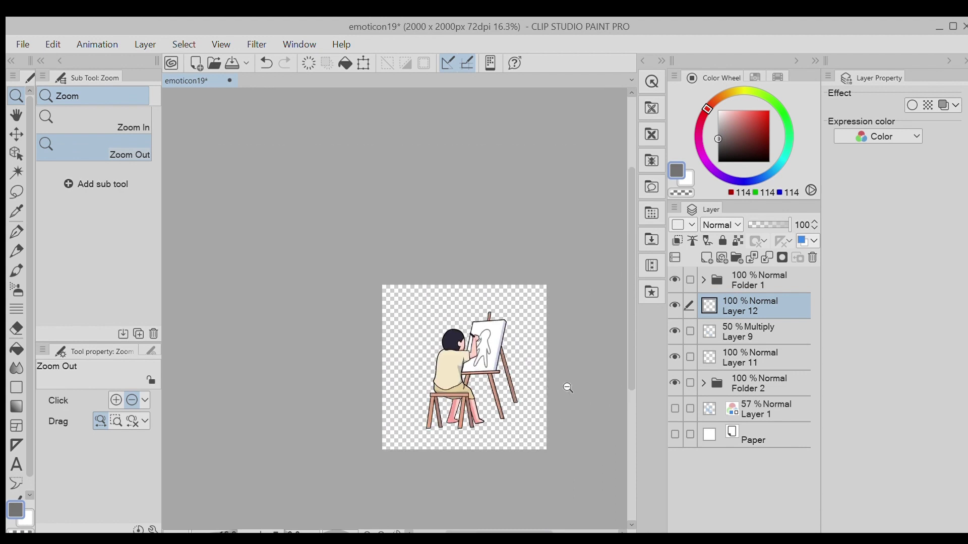
{"action": "scroll", "coordinate": [587, 347], "scroll_direction": "up", "scroll_amount": 1}
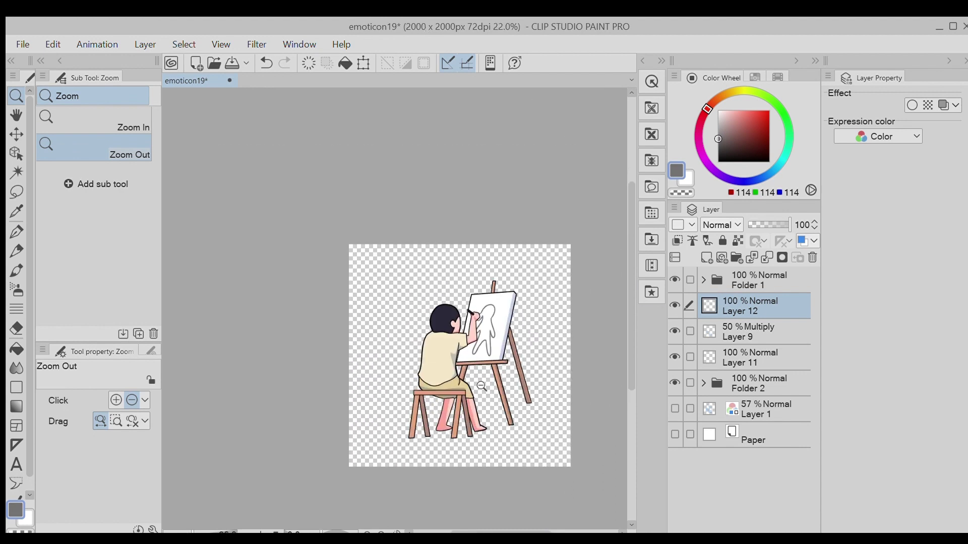
{"action": "scroll", "coordinate": [481, 383], "scroll_direction": "up", "scroll_amount": 3}
{"action": "scroll", "coordinate": [469, 363], "scroll_direction": "down", "scroll_amount": 1}
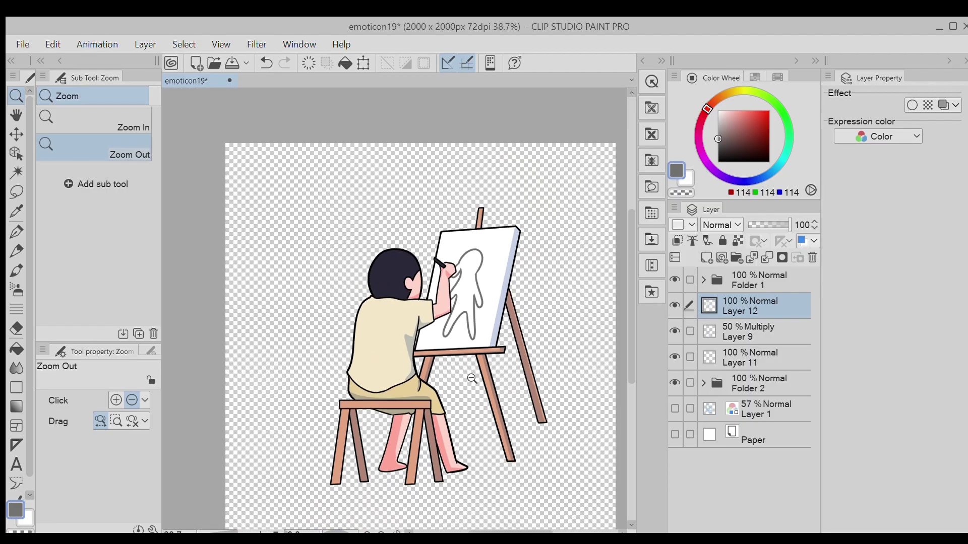